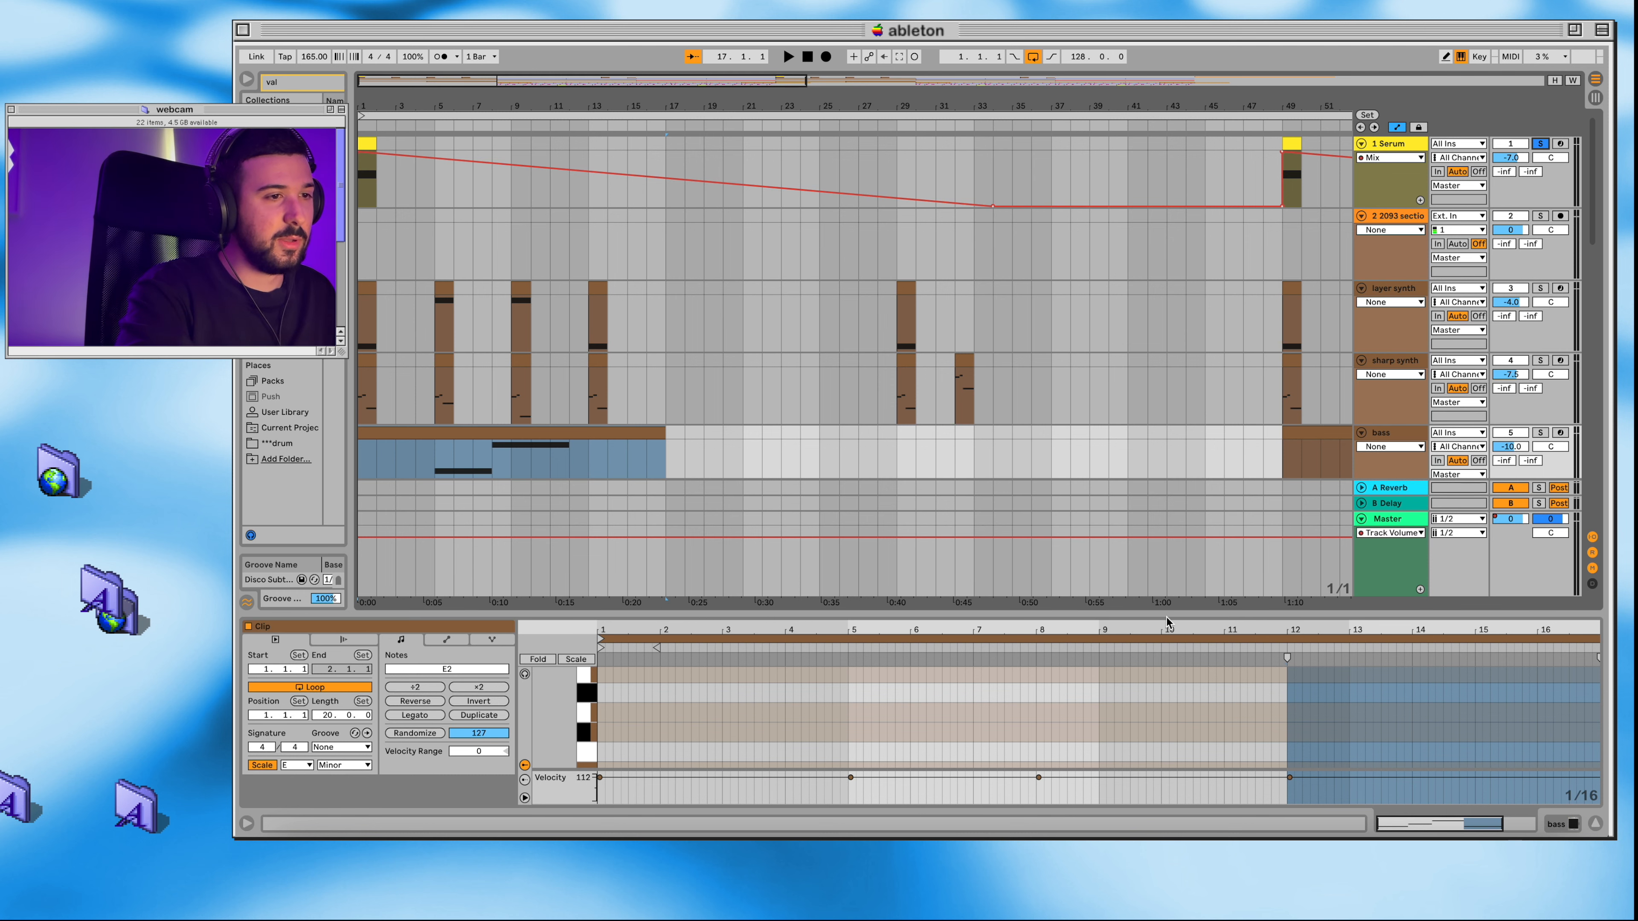
Step: Enlarge the note editor and show the notes of the first clip on the Serum track
drag(1165, 615, 1165, 395)
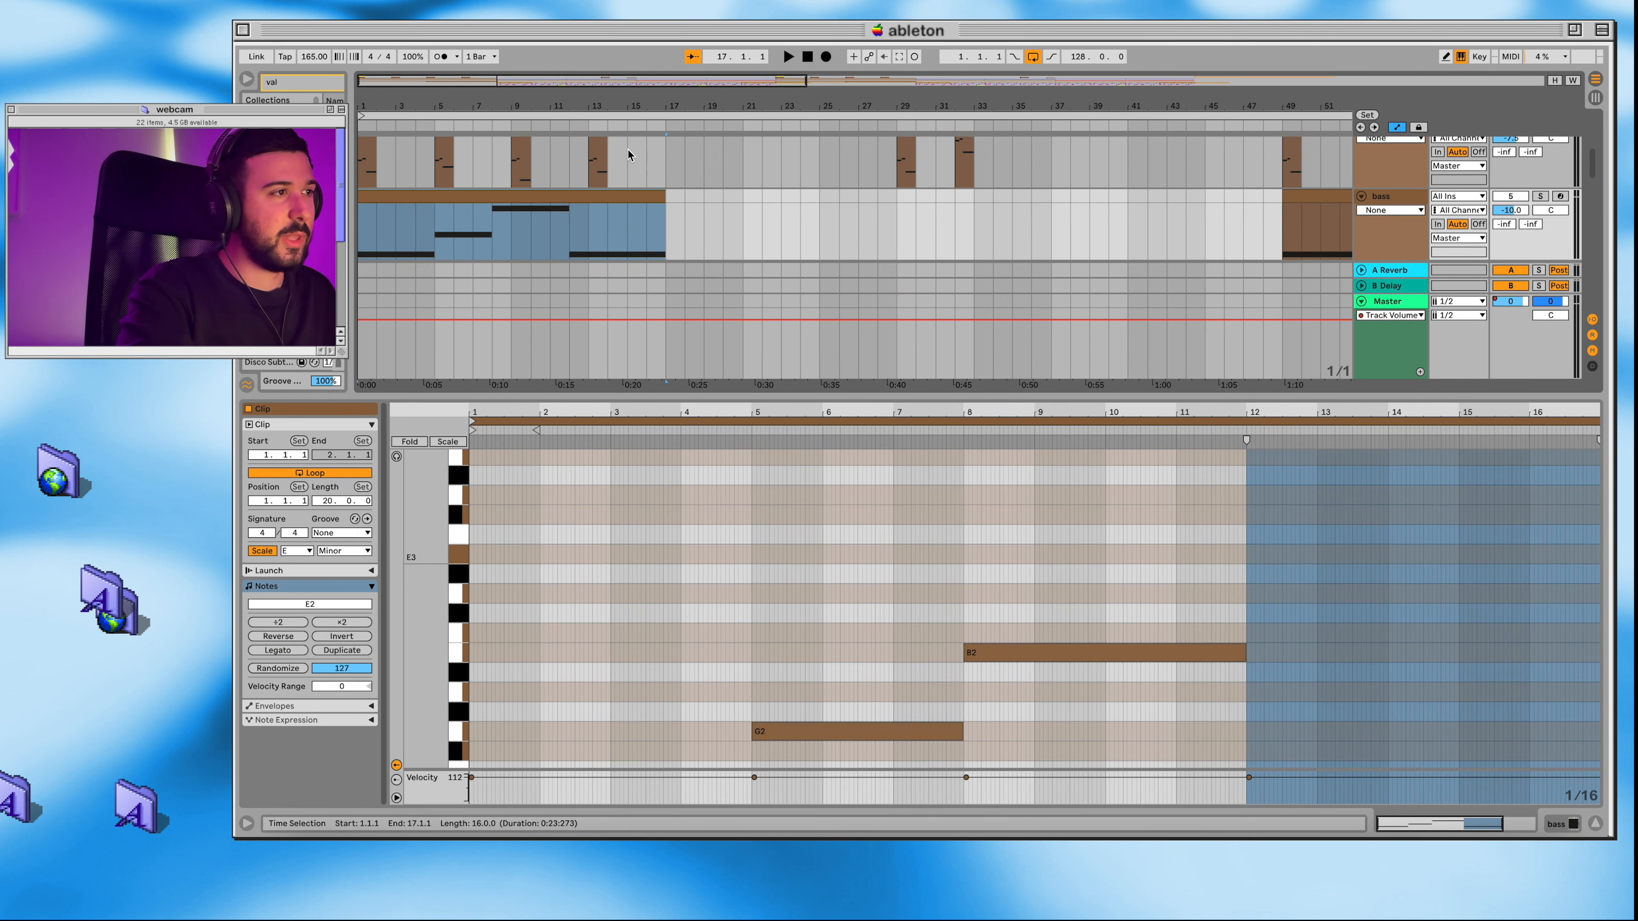
scroll(628, 154, up, 5)
click(368, 142)
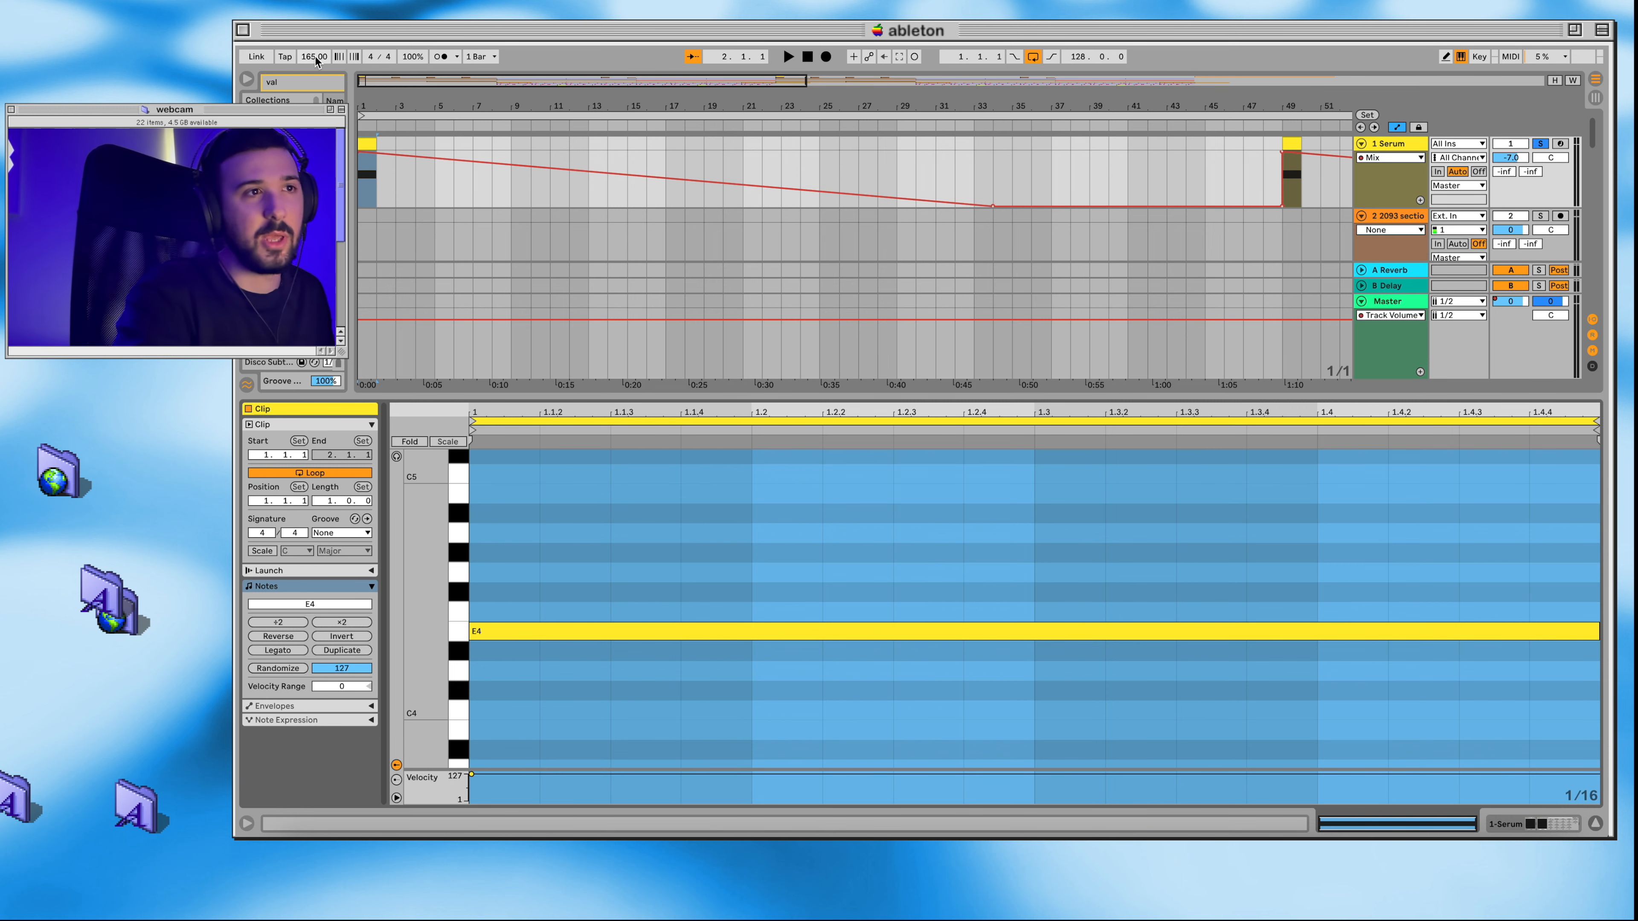
Step: View the Serum and ValhallaSupermassive plug-in settings on the Serum track, closing each plug-in window
click(1520, 823)
click(283, 657)
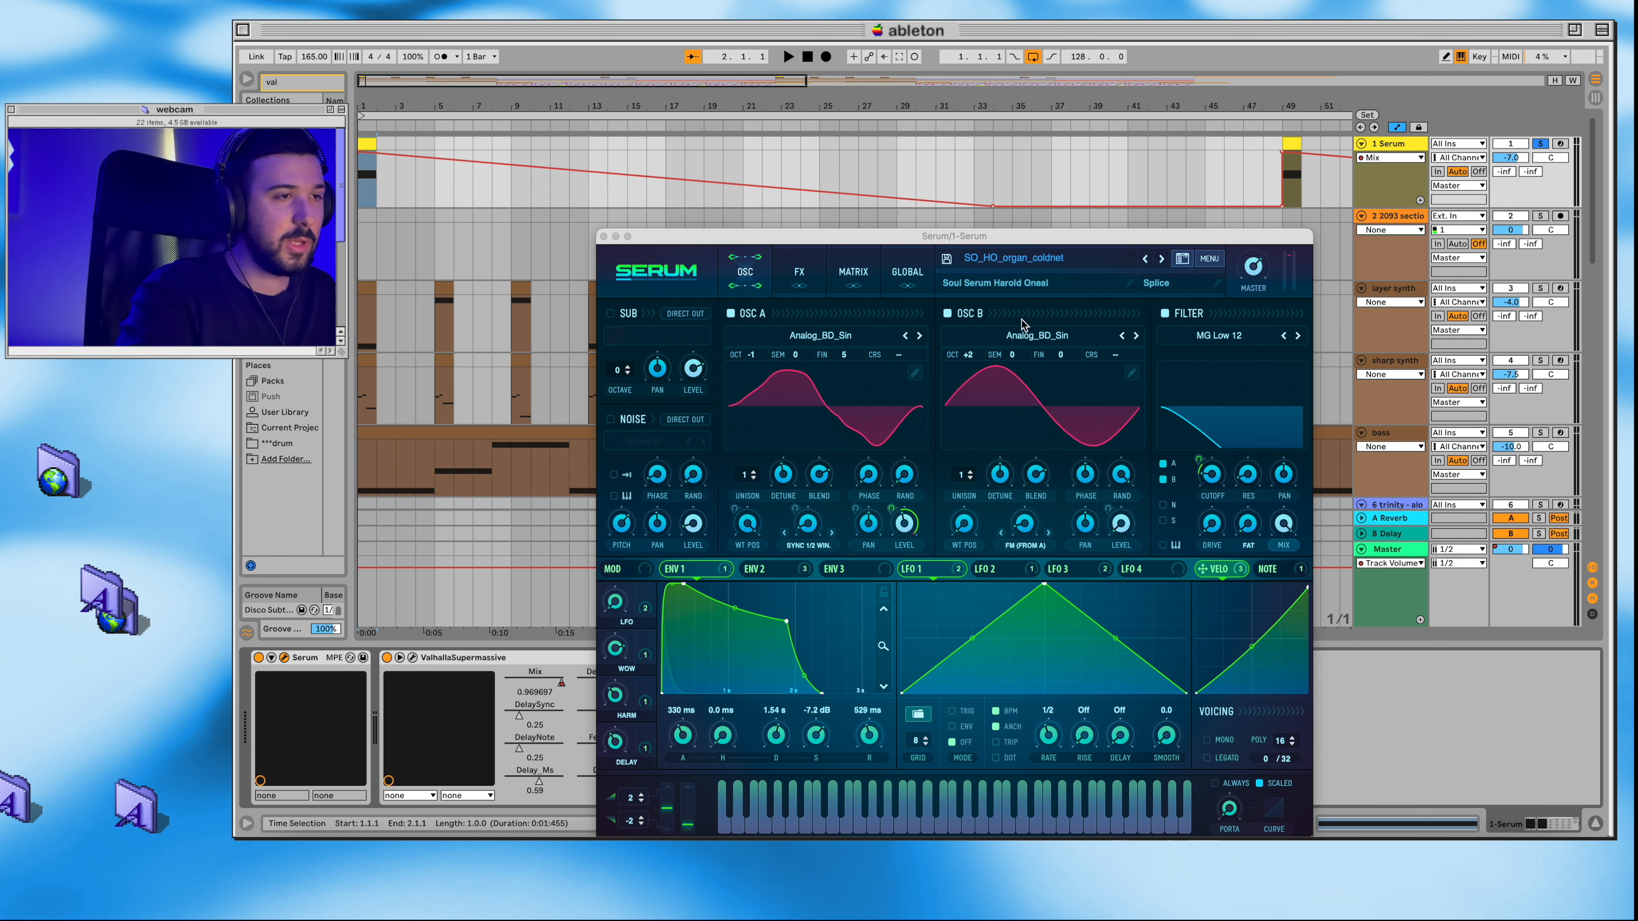
click(604, 236)
click(414, 659)
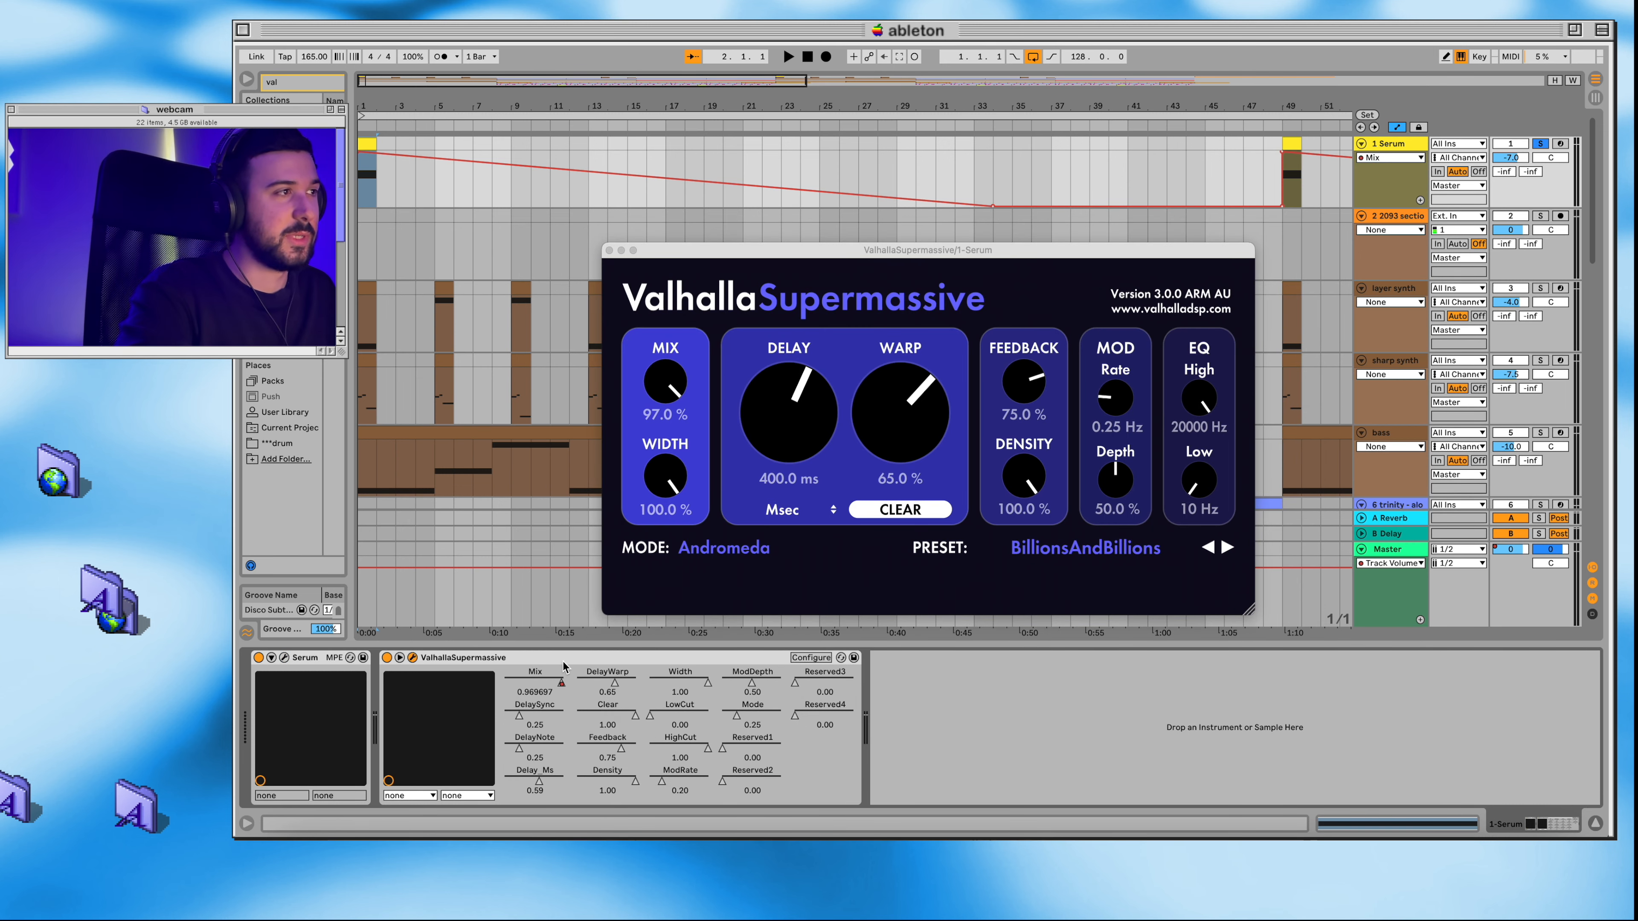
click(608, 252)
Step: Play back the soloed Serum track, stop it, and return the playhead to the start
key(space)
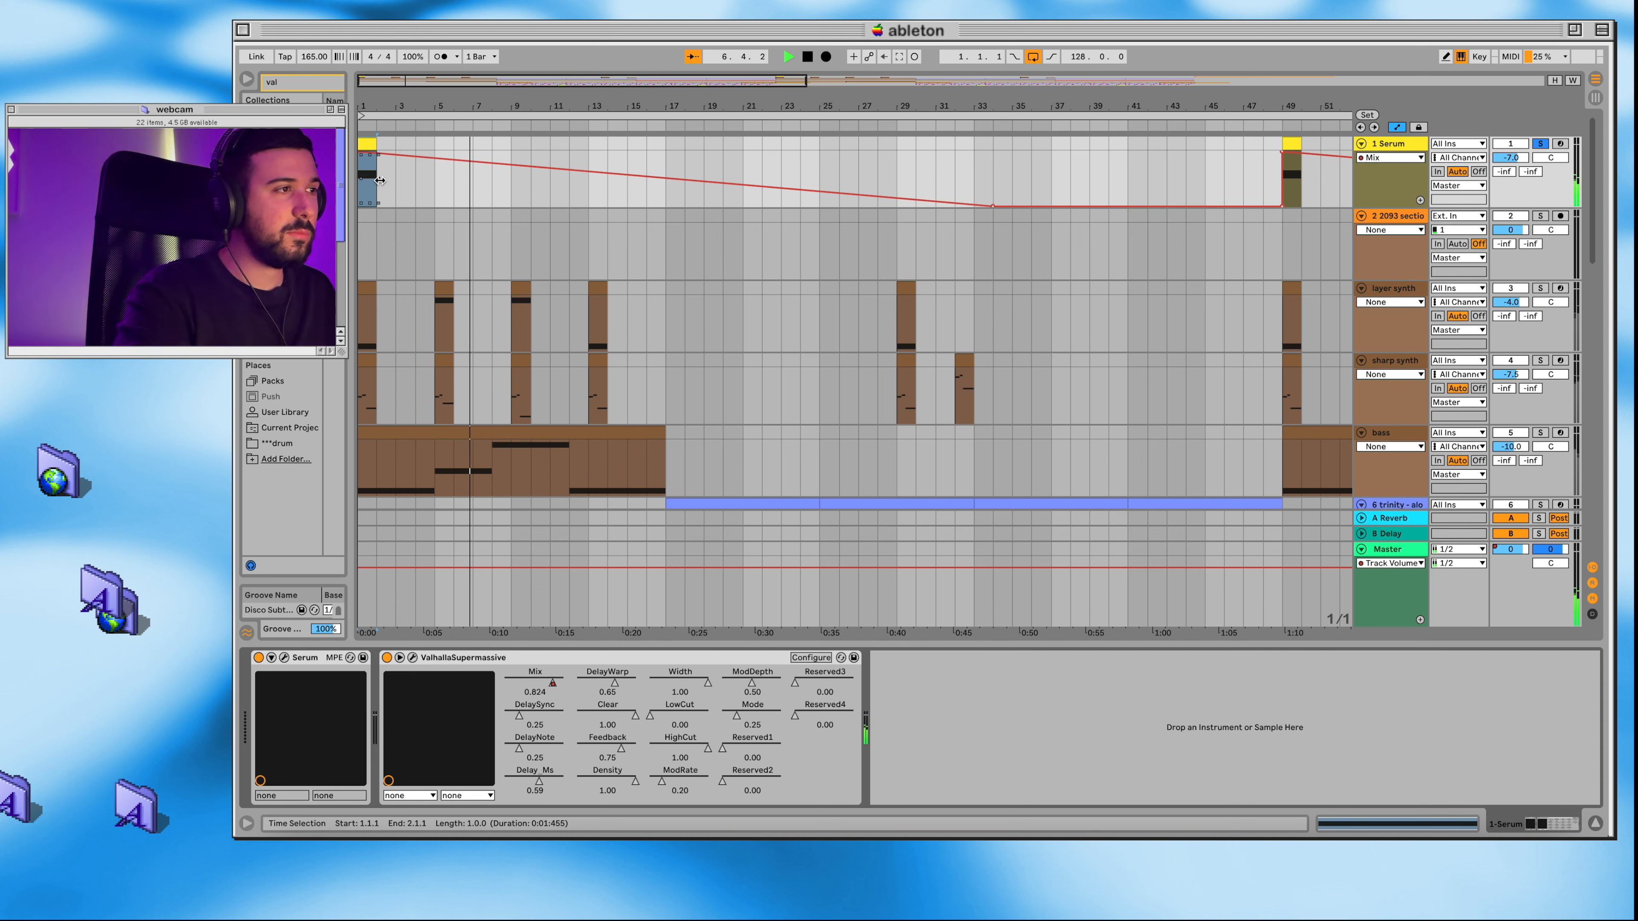
key(space)
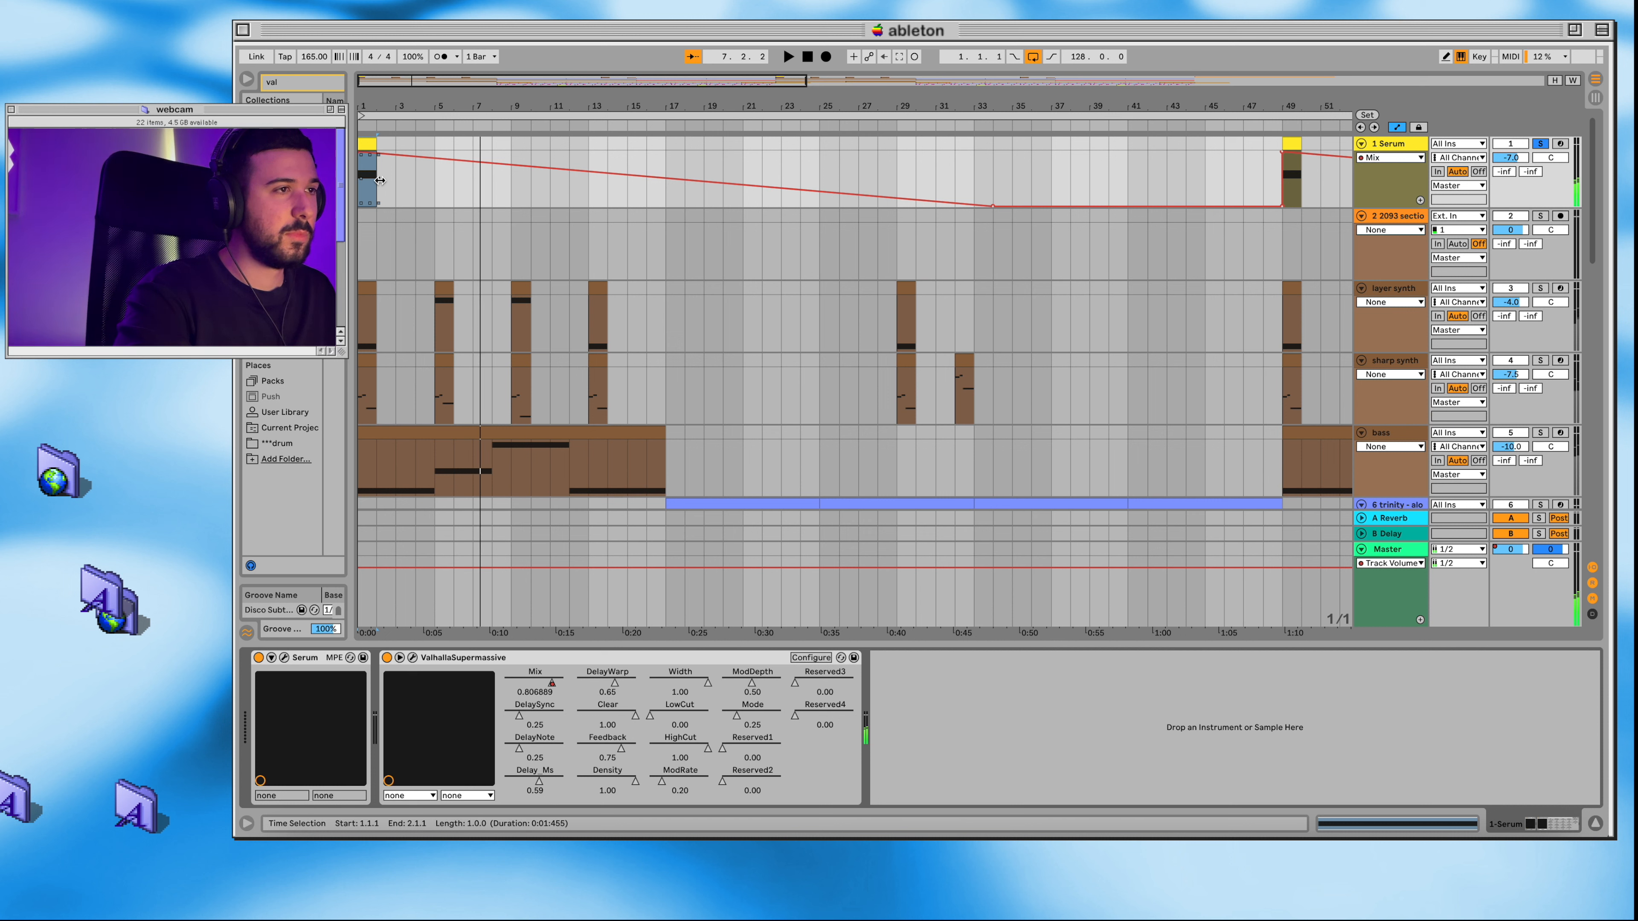
click(806, 57)
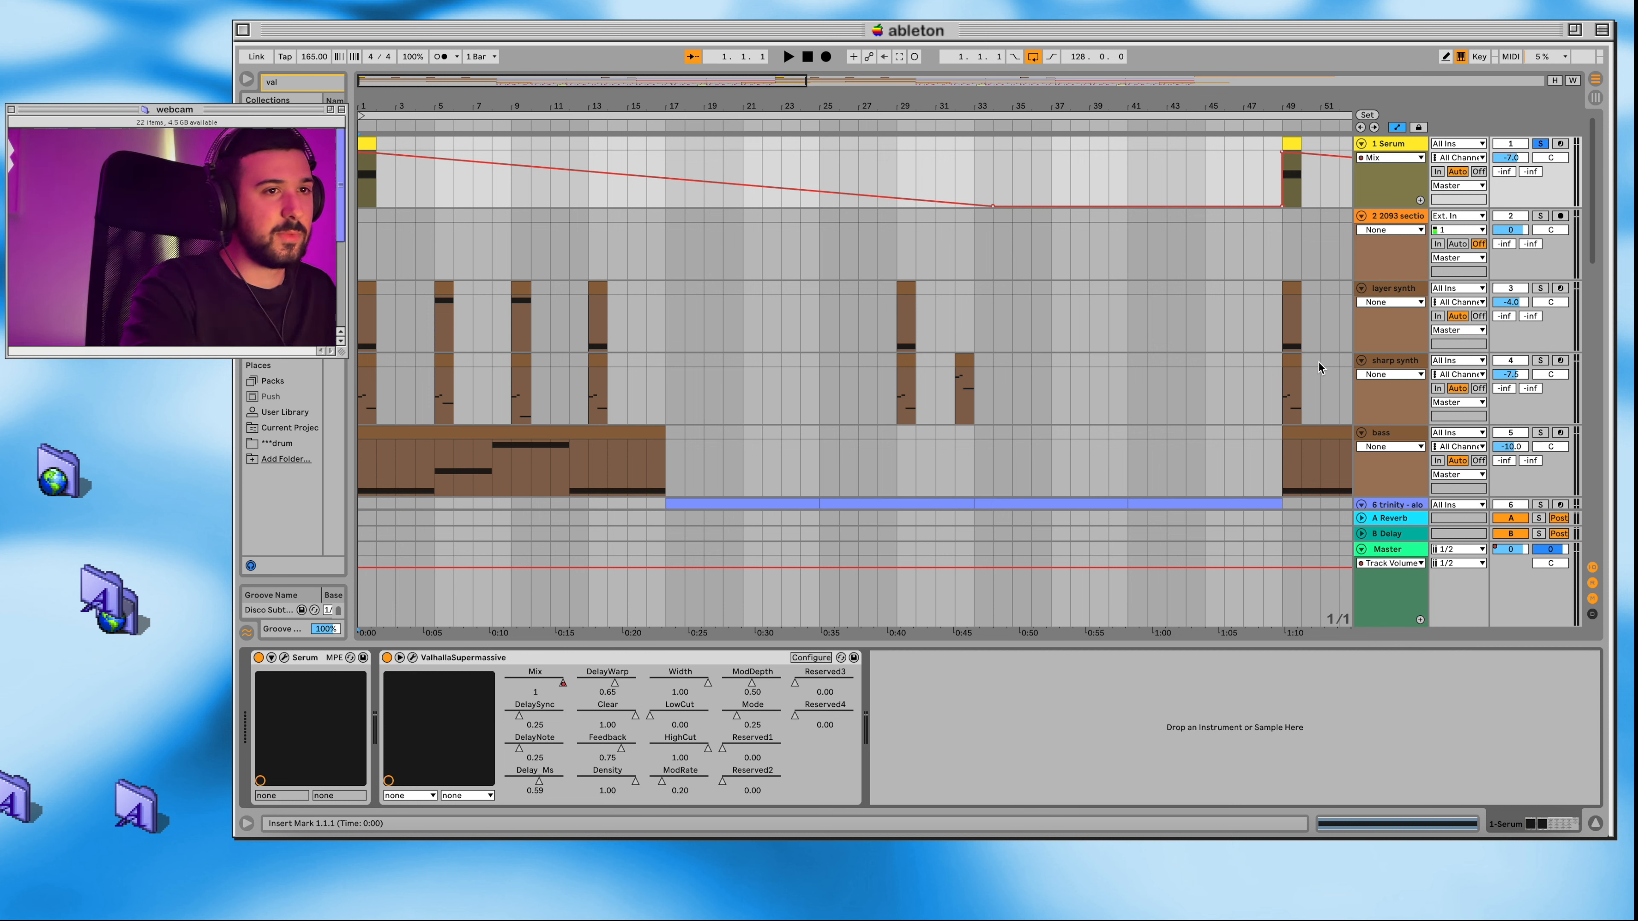
Step: Solo the layer synth track and look at its Serum preset and preset list, closing the plug-in window
click(1539, 290)
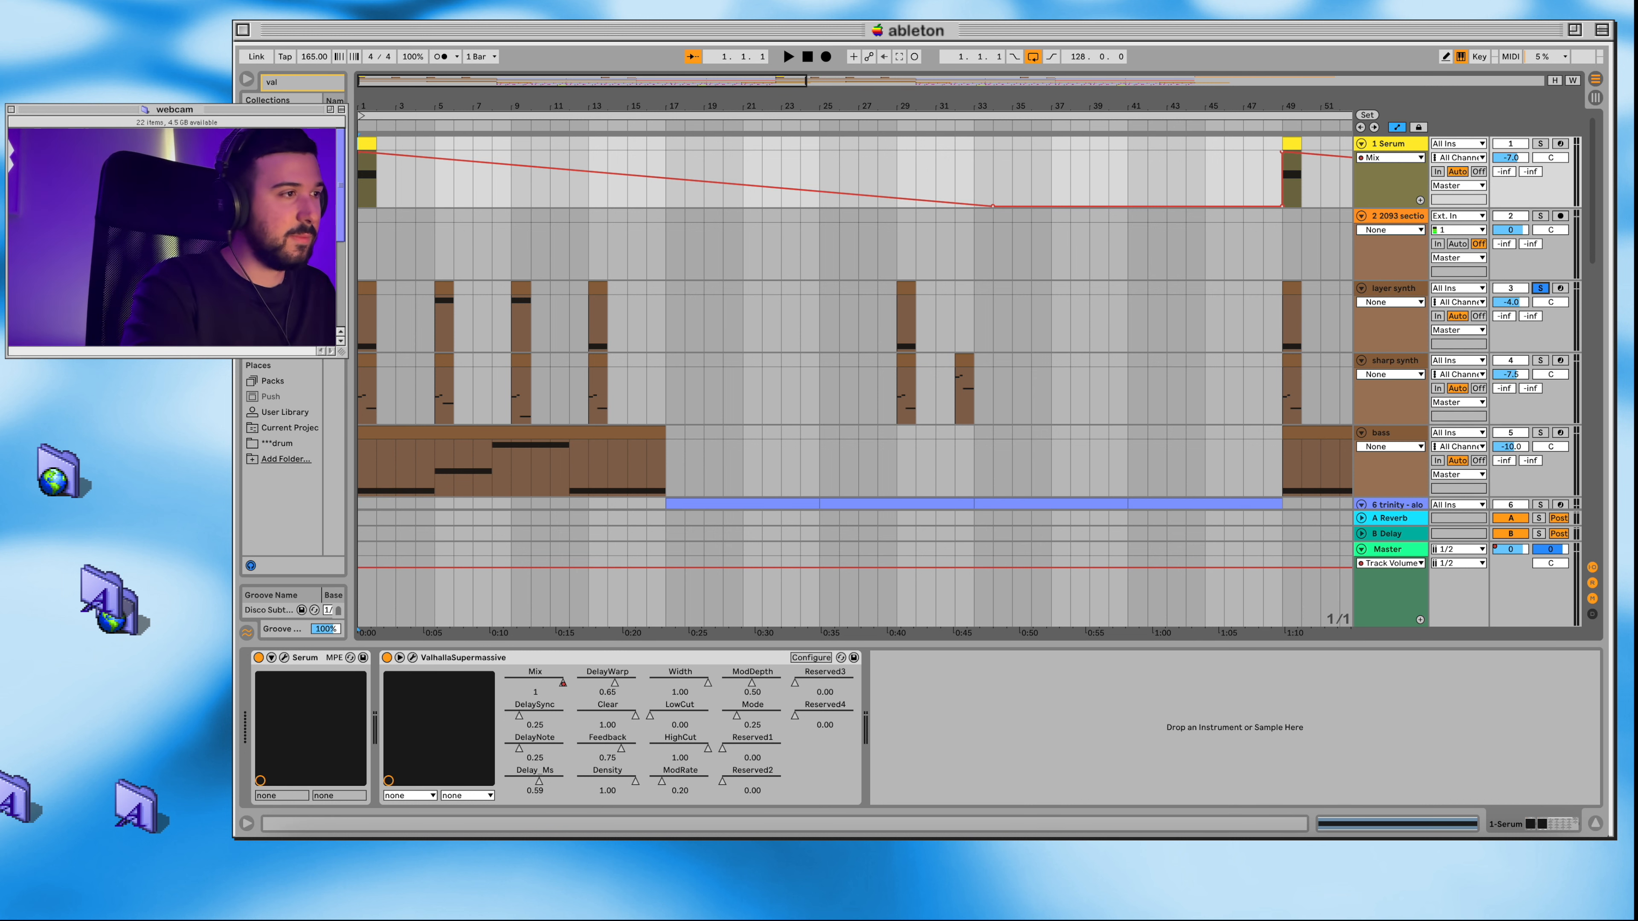
click(365, 284)
click(1011, 259)
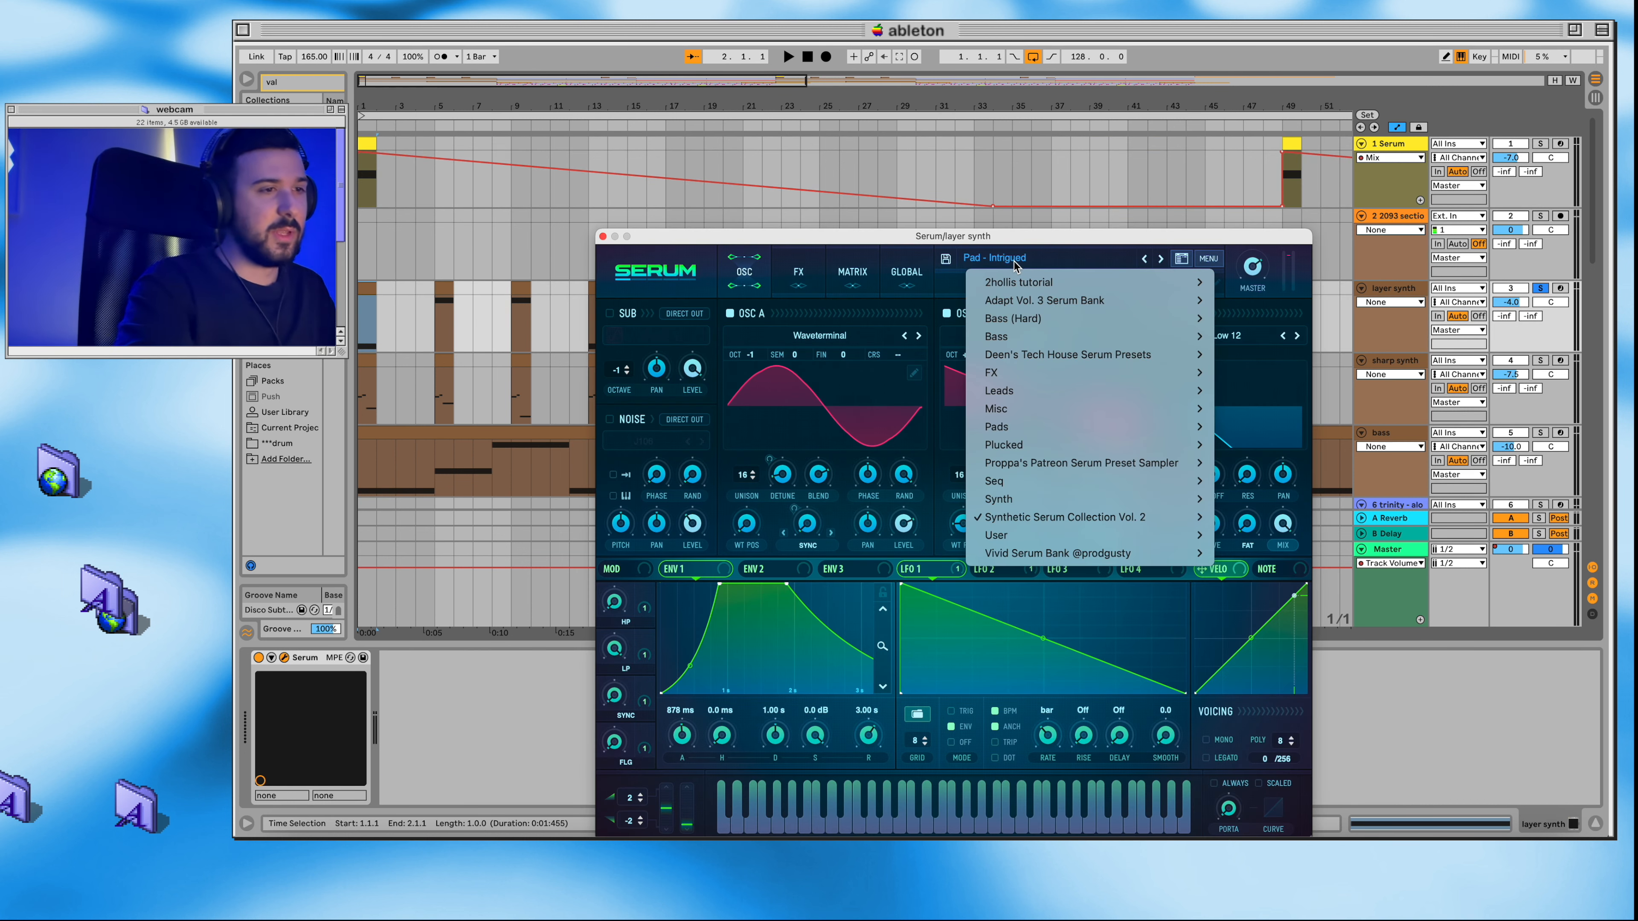
click(1014, 264)
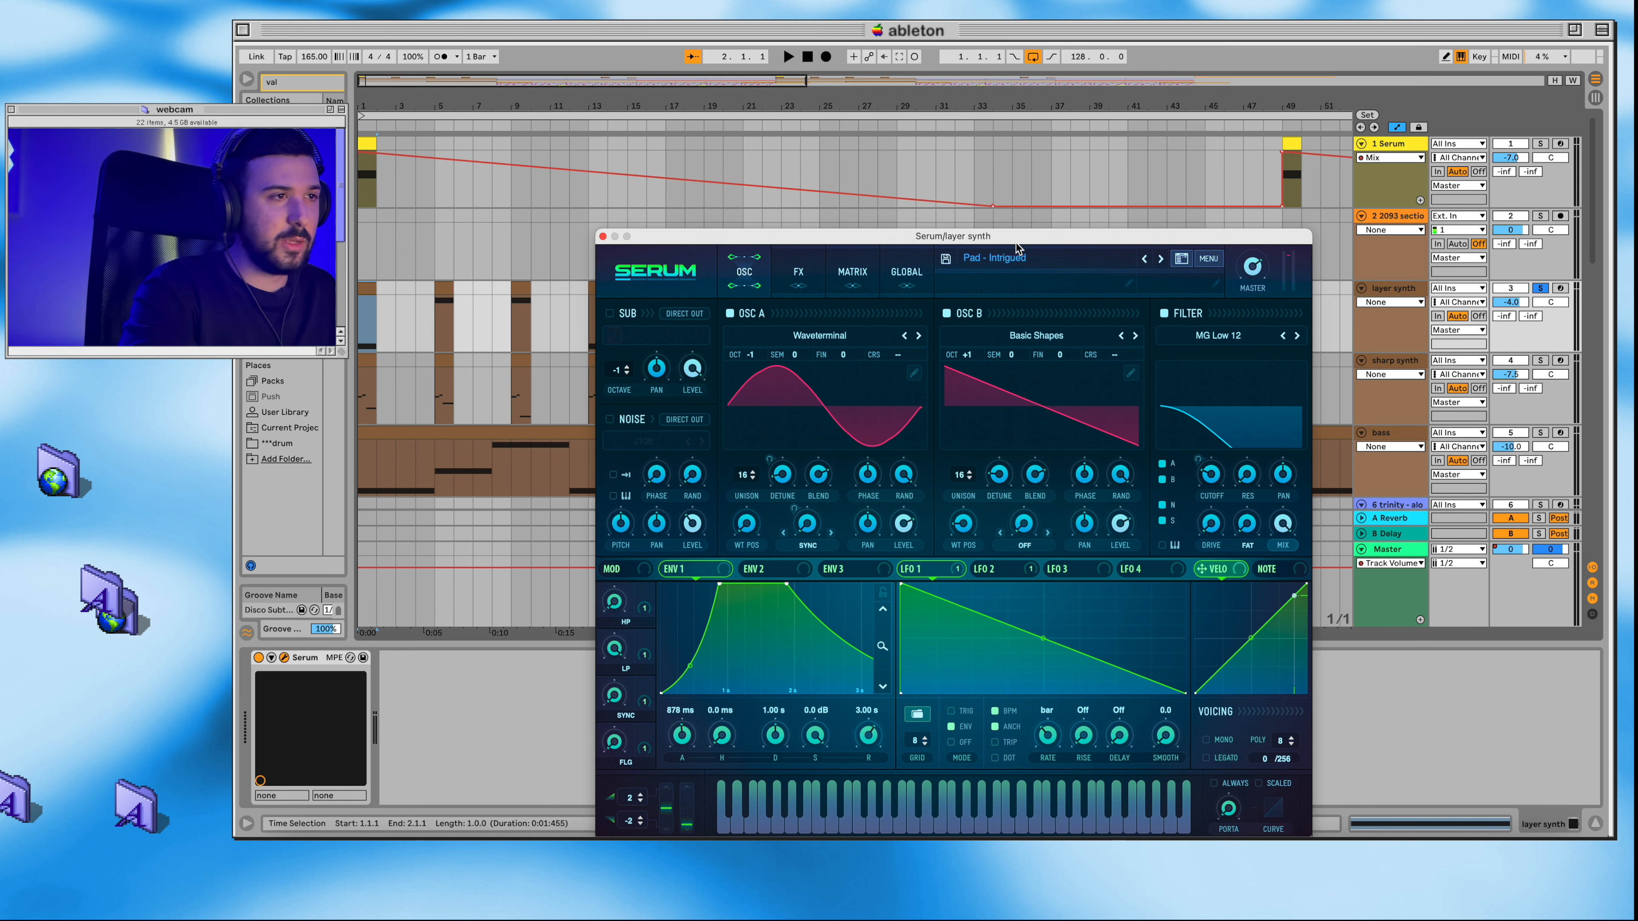
click(602, 236)
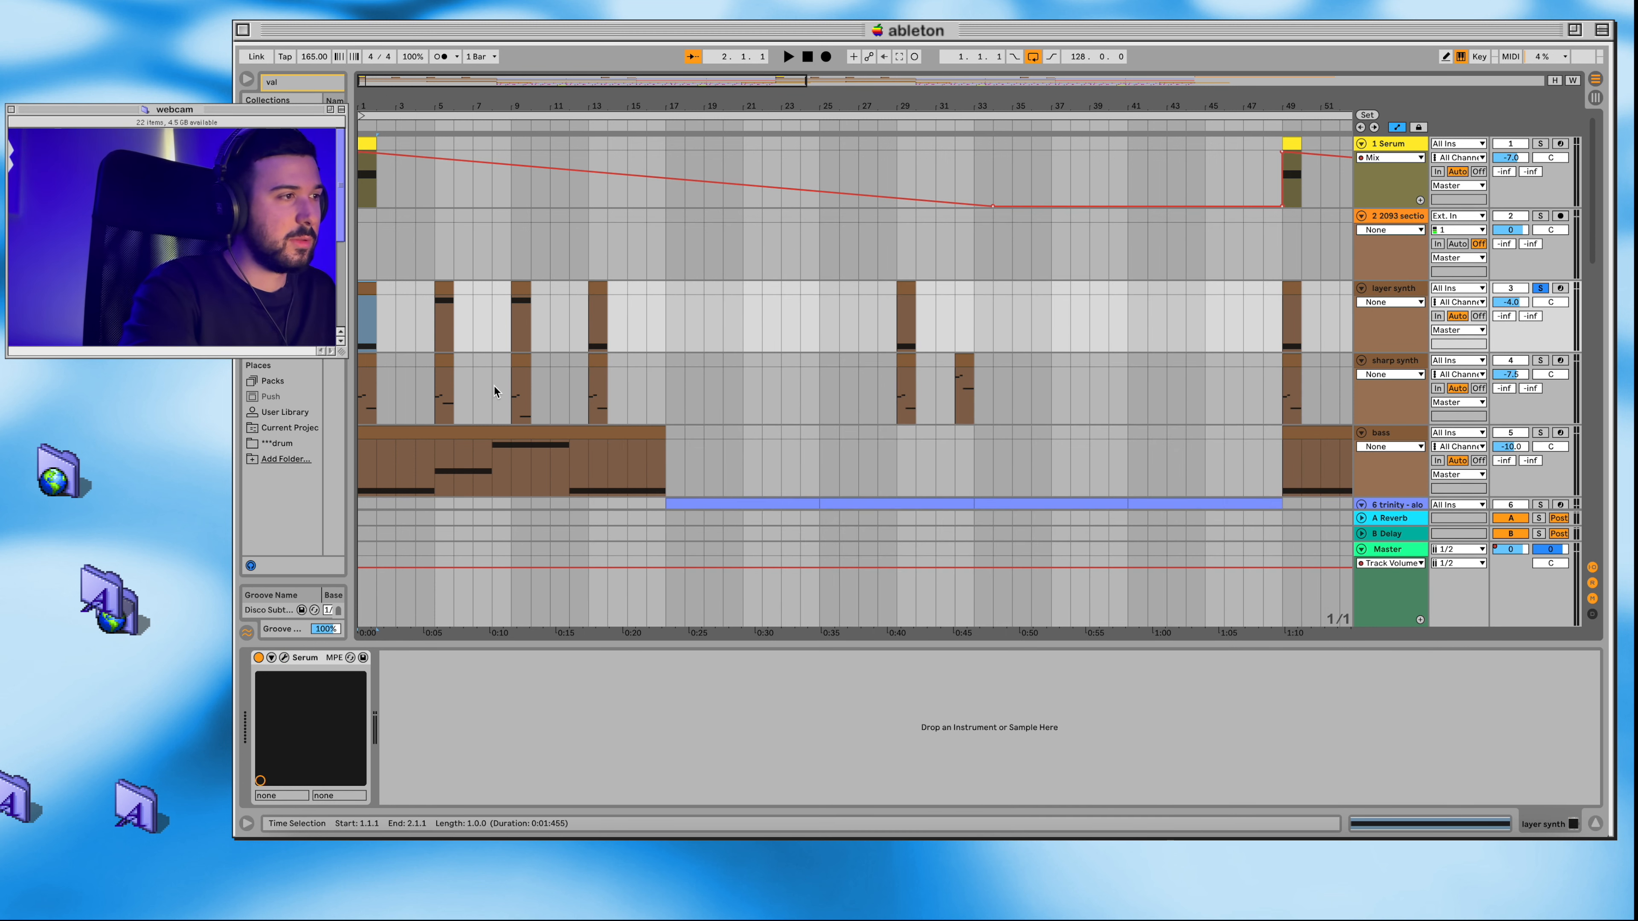
Step: Play back the soloed layer synth part through its first four clips, and stop
key(space)
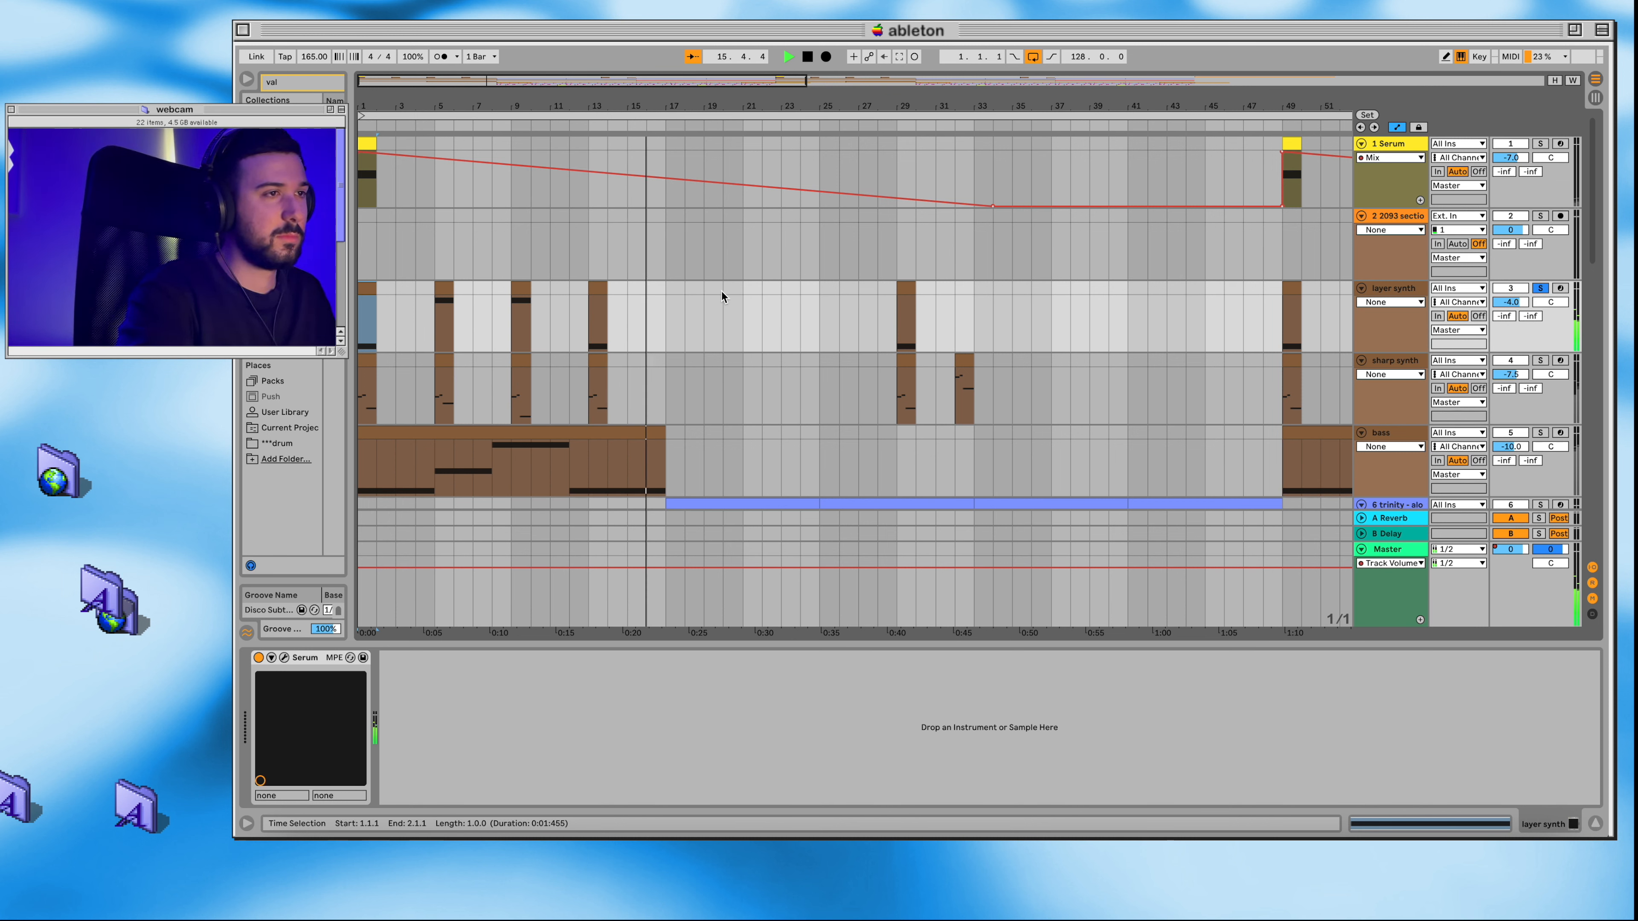
click(593, 454)
key(space)
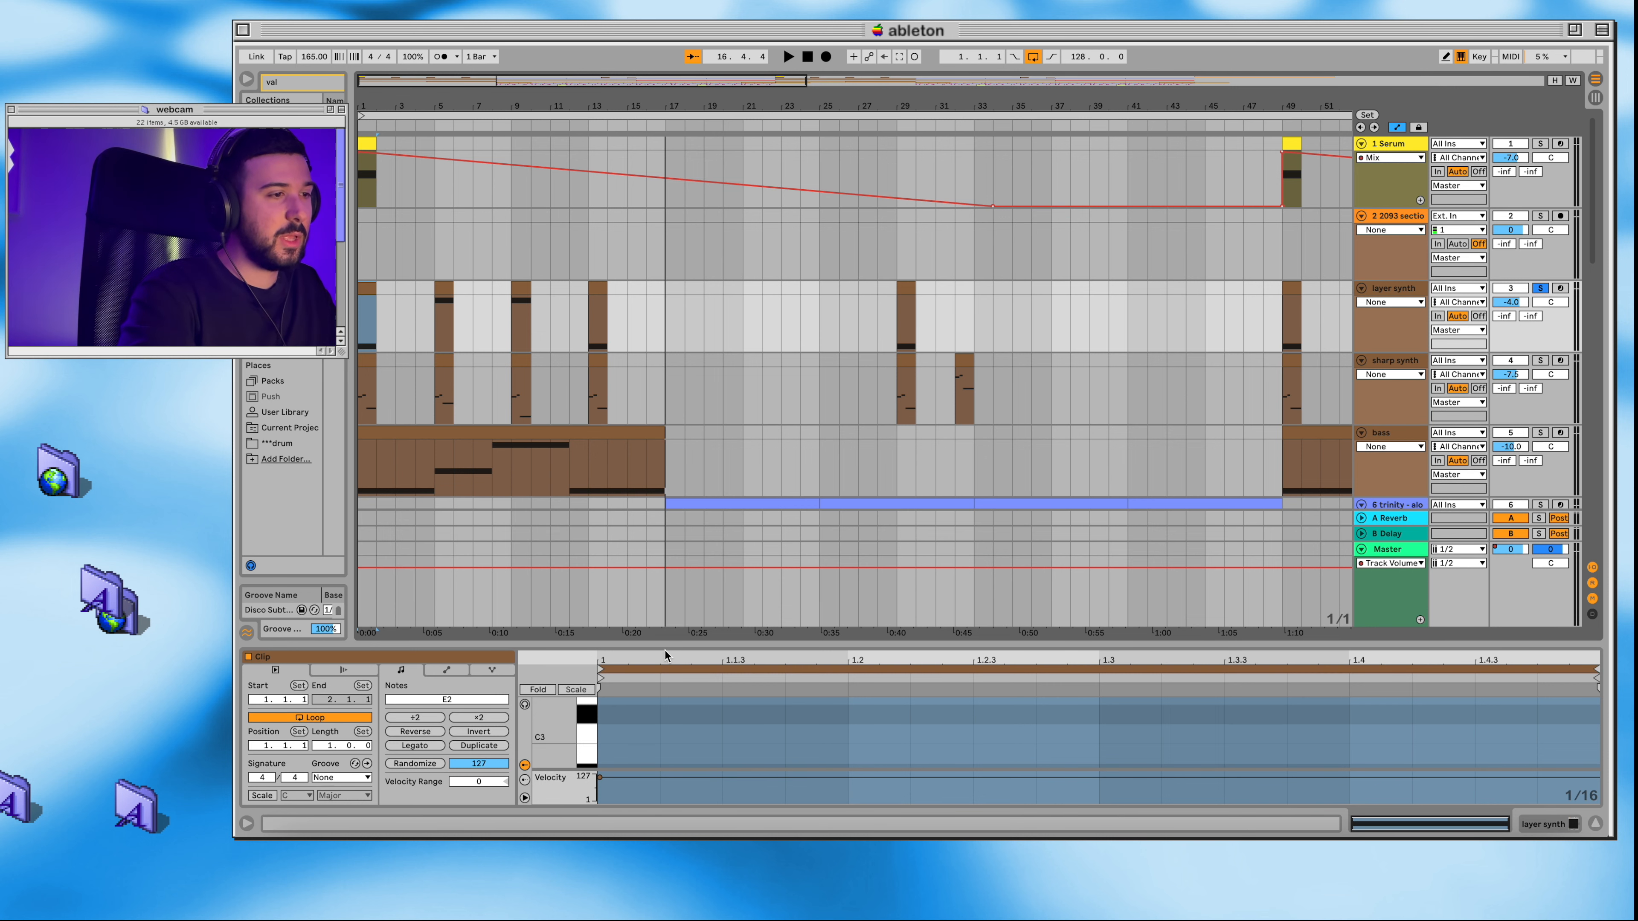
Step: Examine the notes of the first four layer synth clips in an enlarged note editor
drag(664, 645, 664, 513)
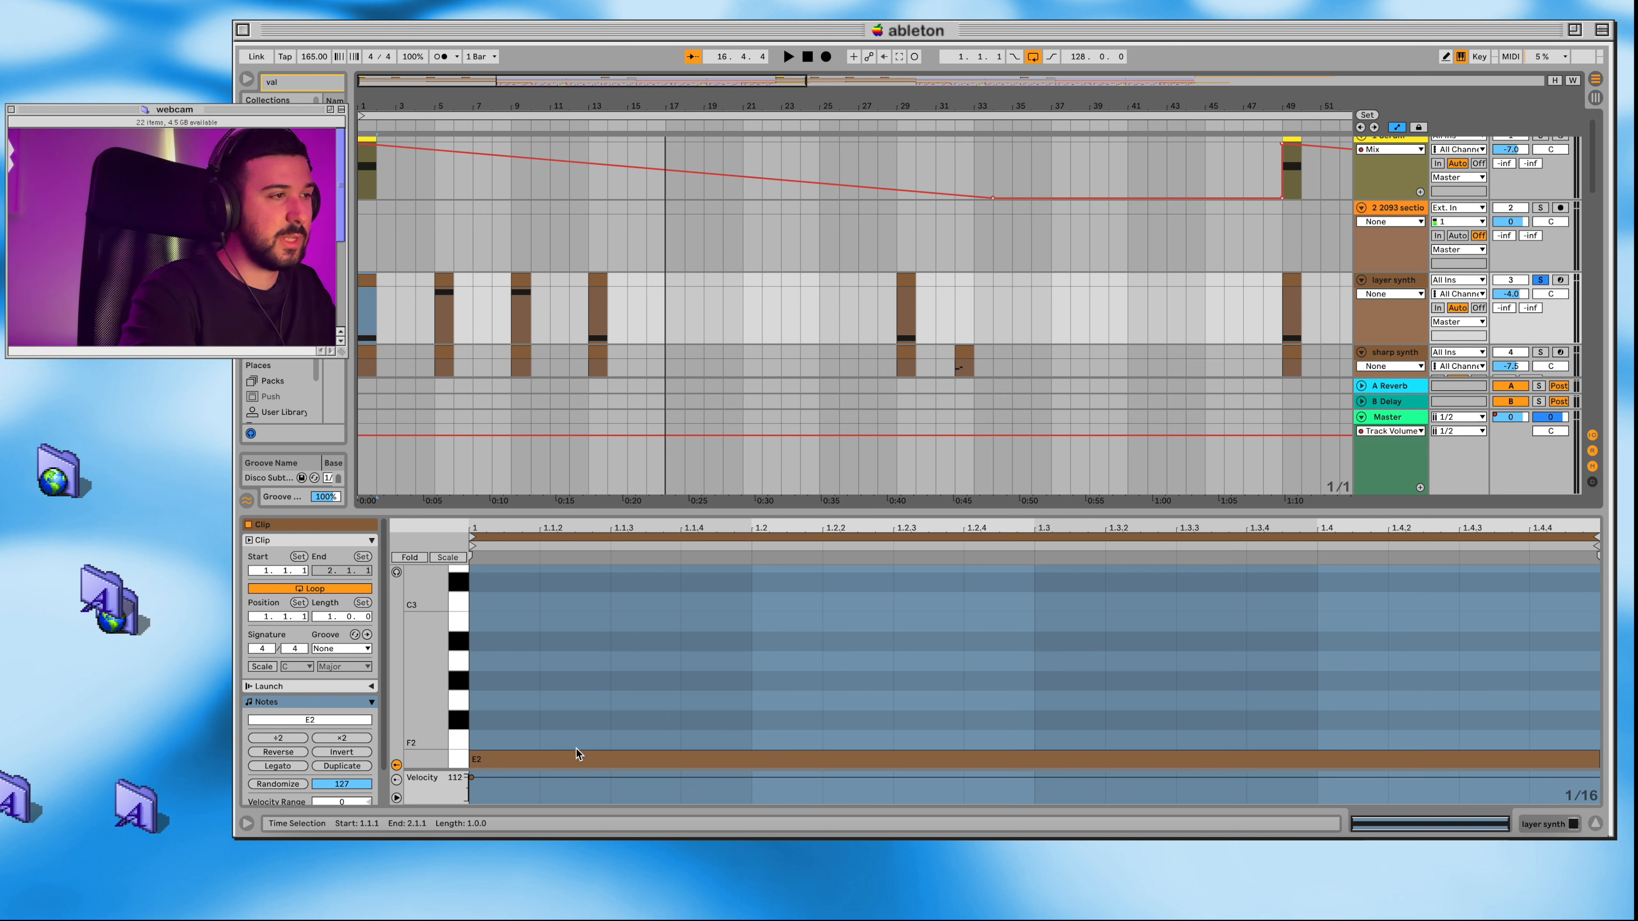
click(443, 281)
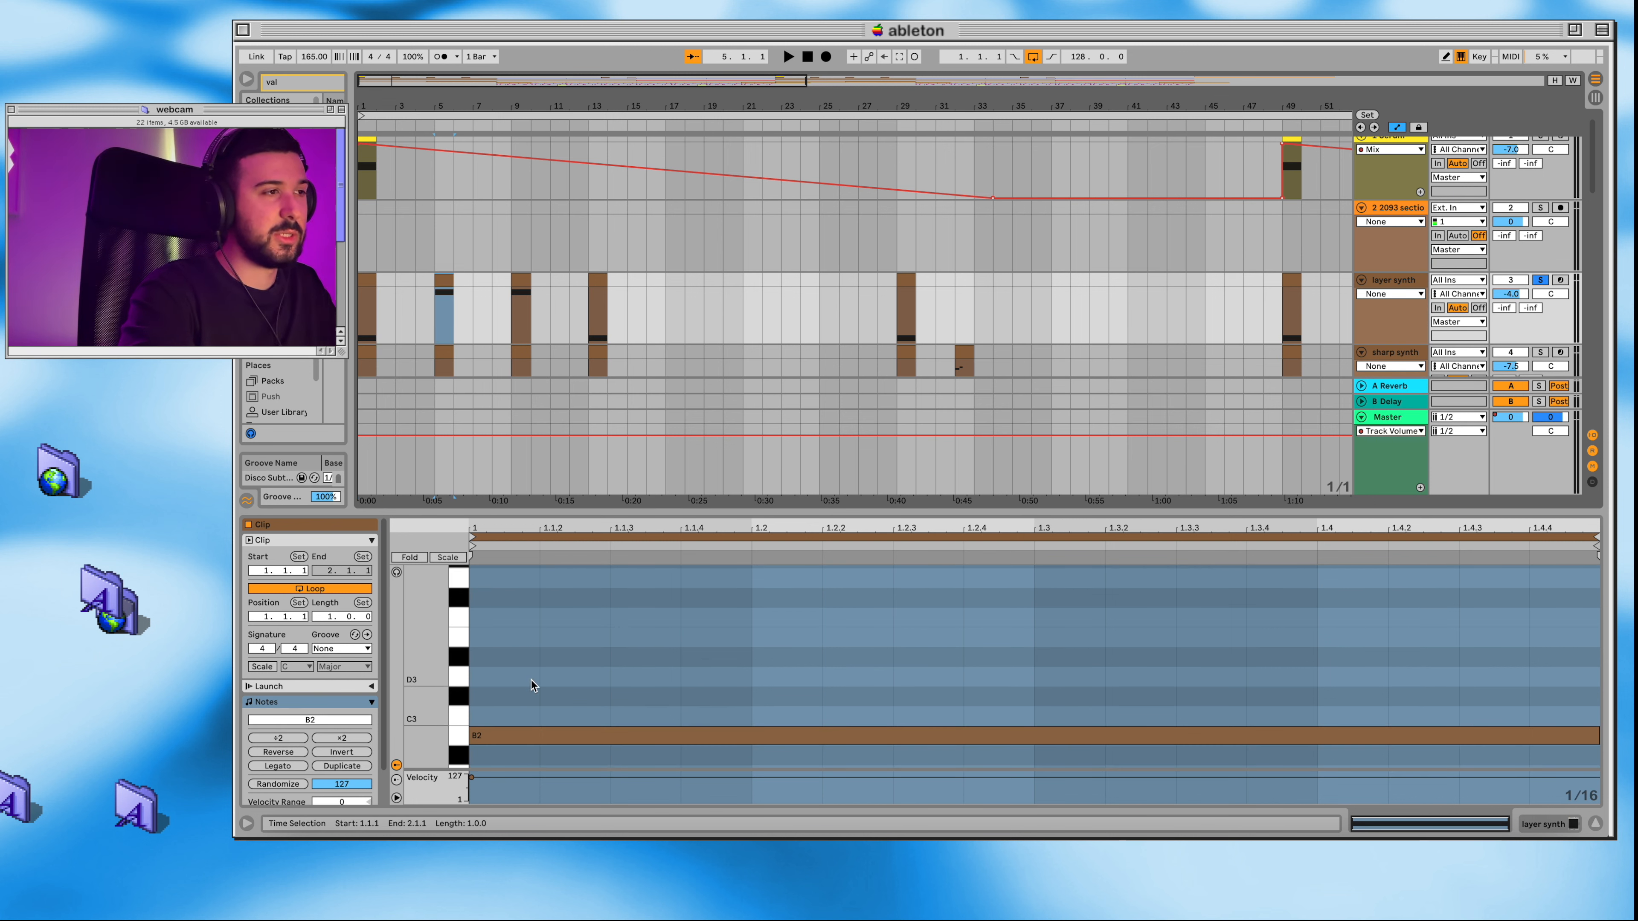
click(526, 284)
click(603, 288)
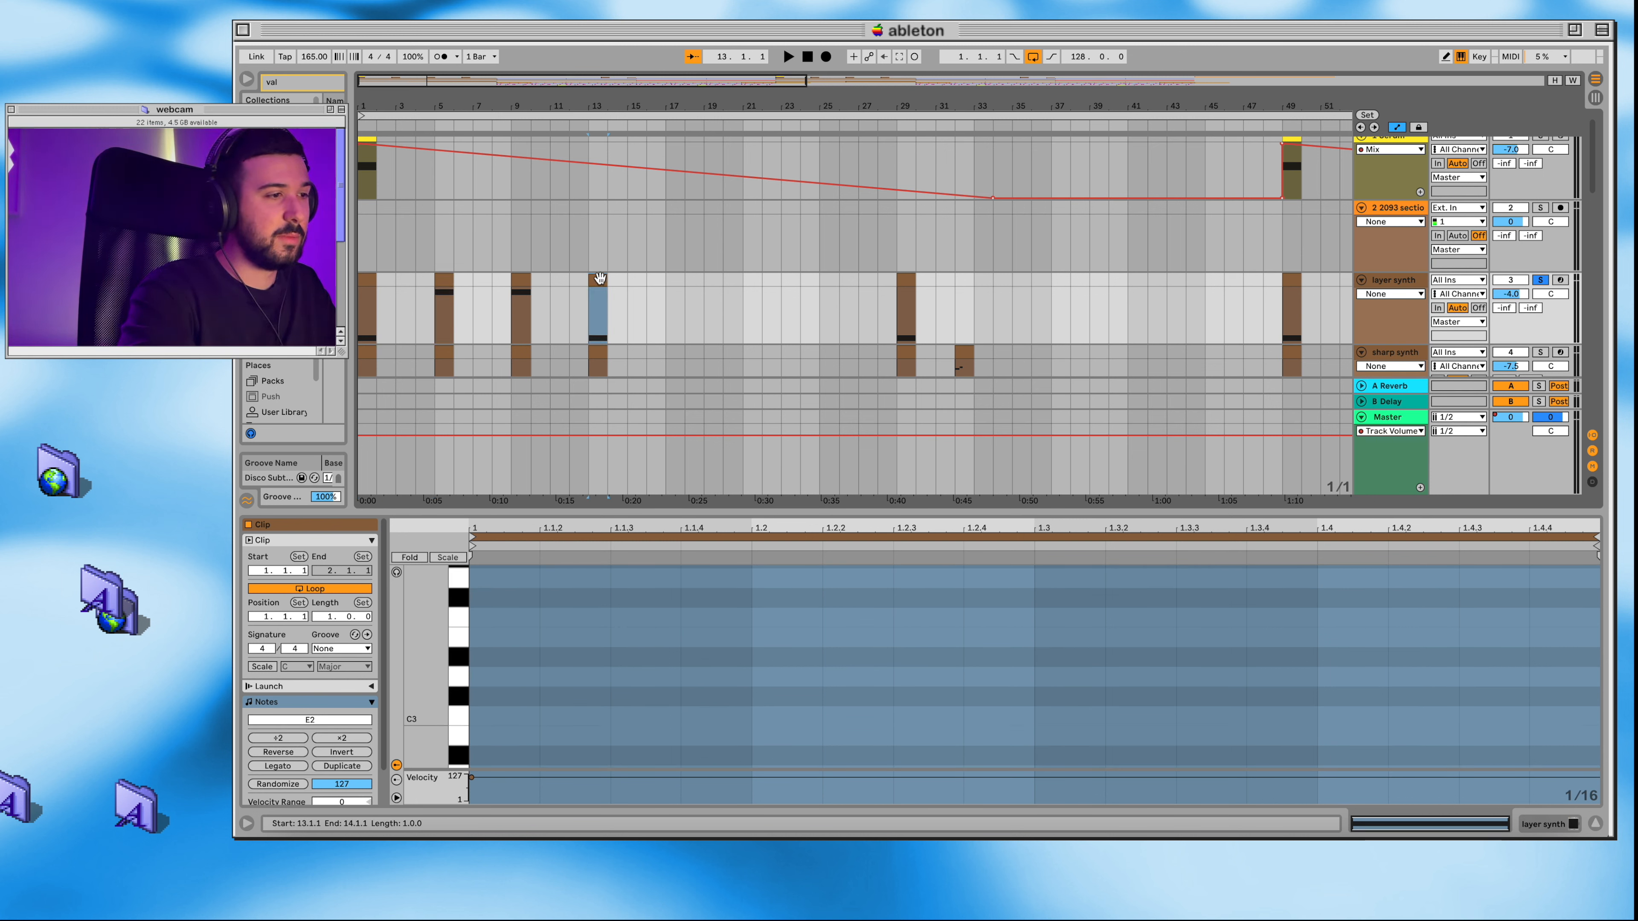
scroll(582, 724, down, 5)
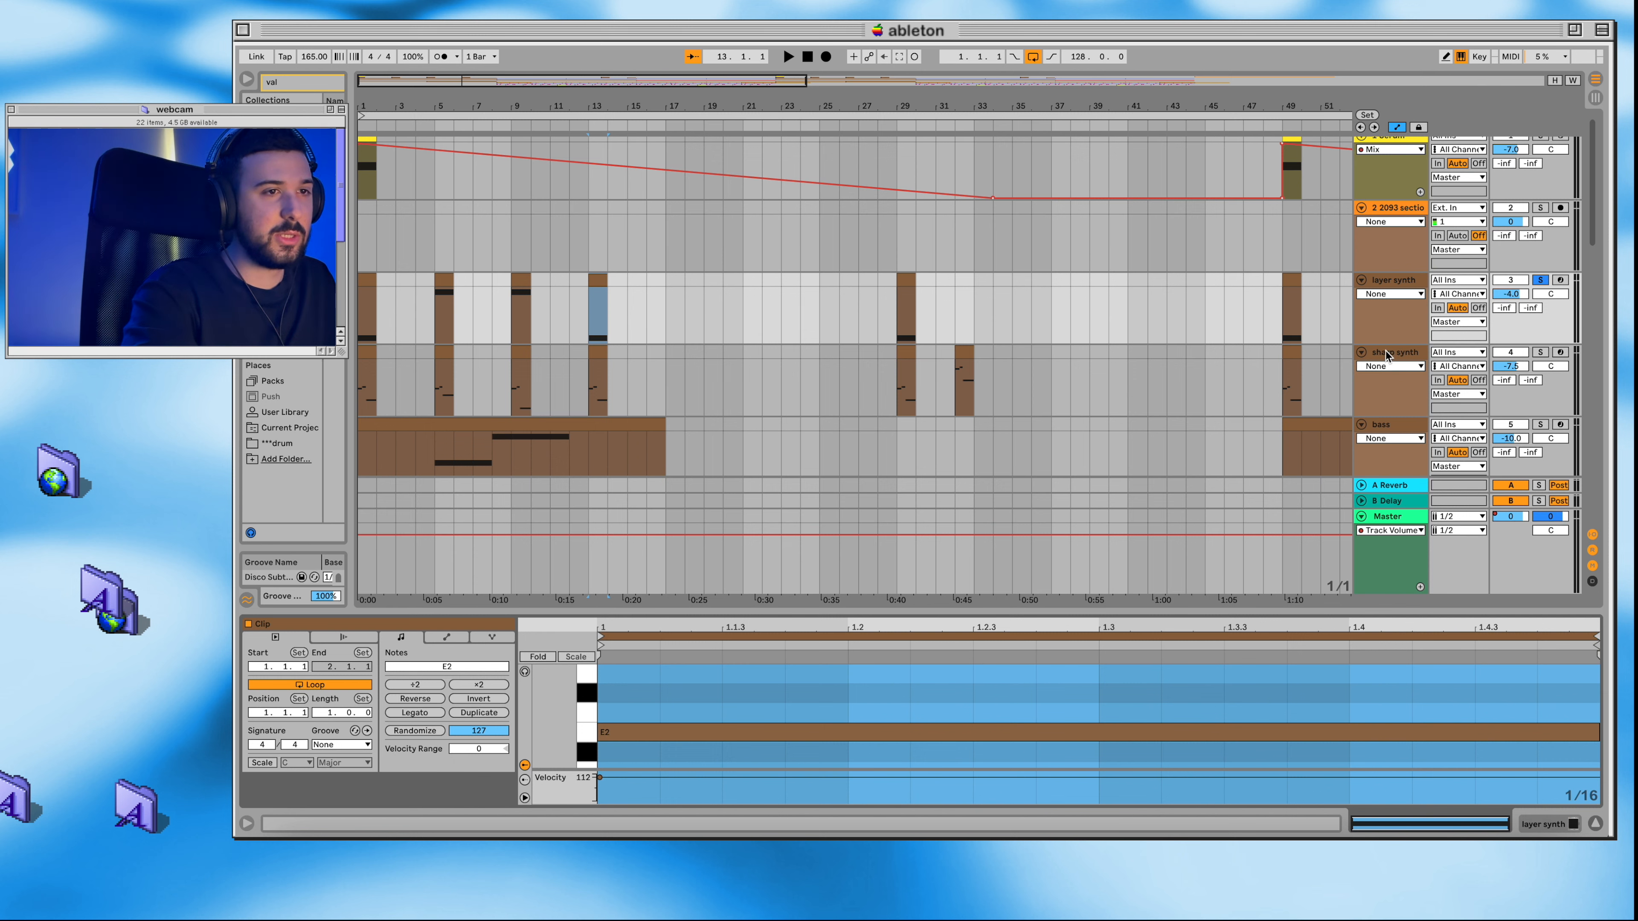
Step: Solo the sharp synth track and look at its Serum preset and preset list, closing the plug-in window
click(1389, 353)
click(1546, 354)
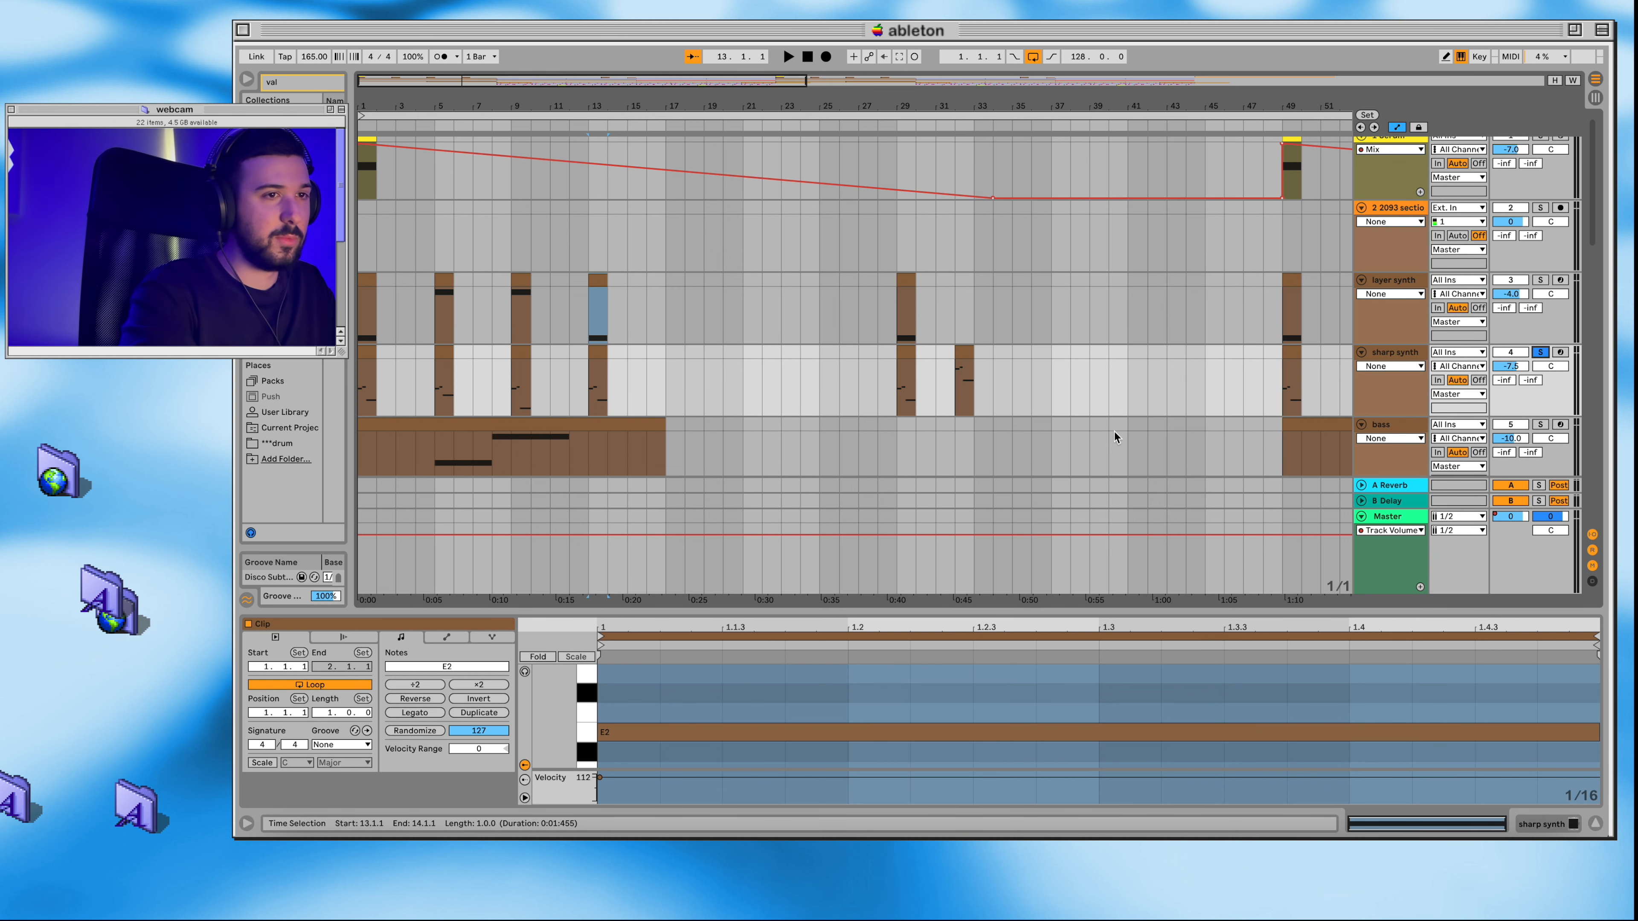
click(1395, 354)
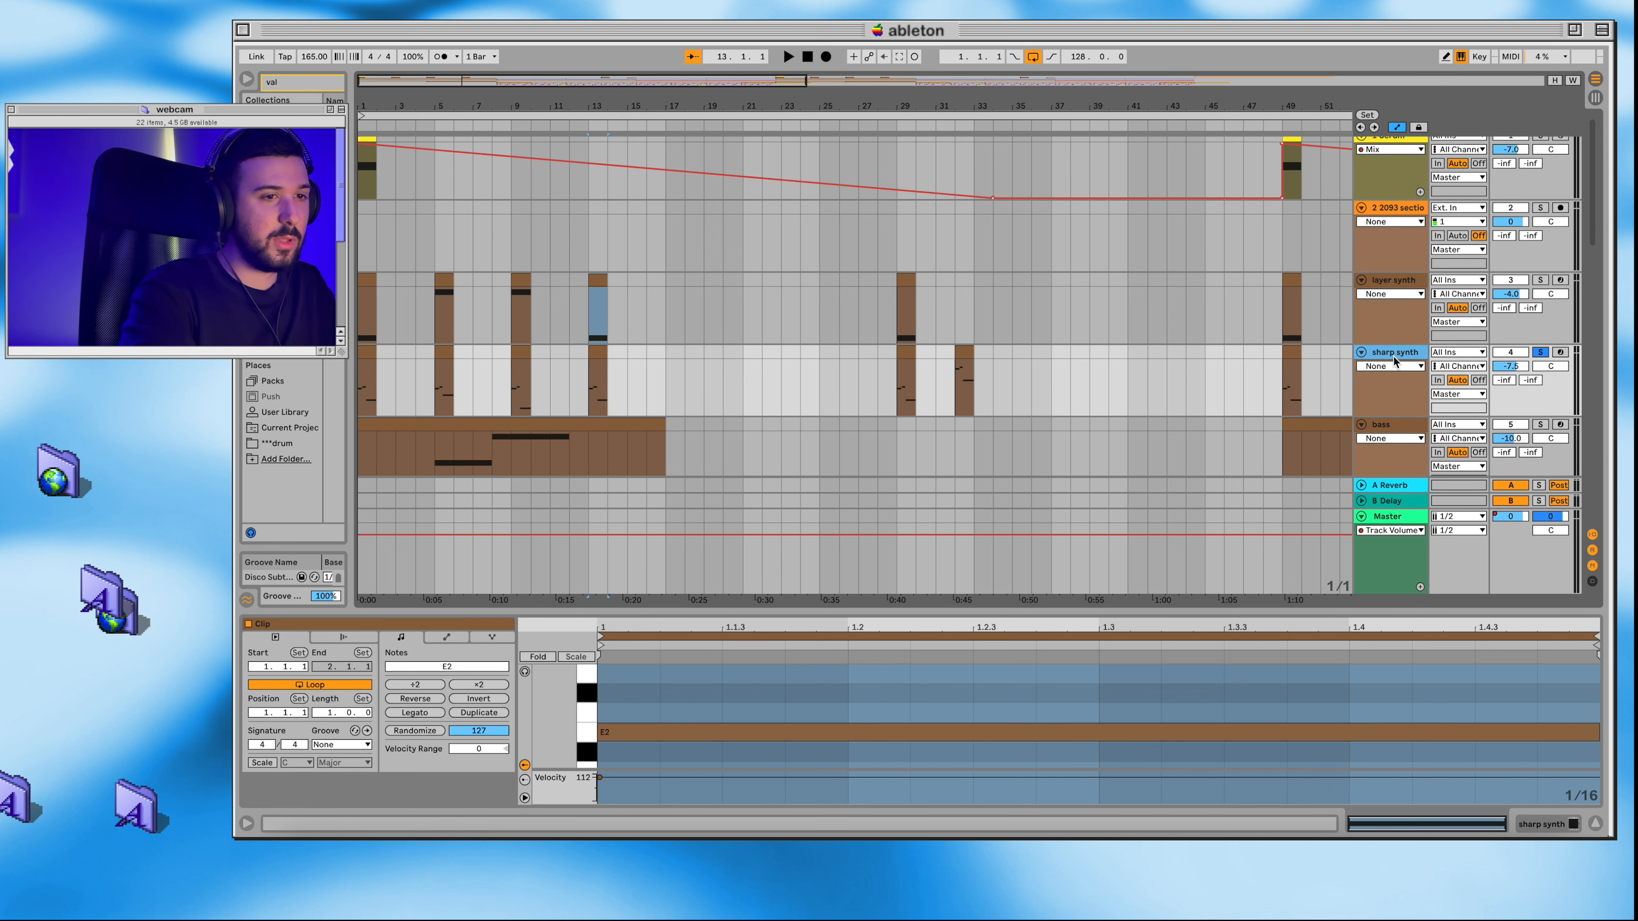
click(1543, 825)
click(284, 658)
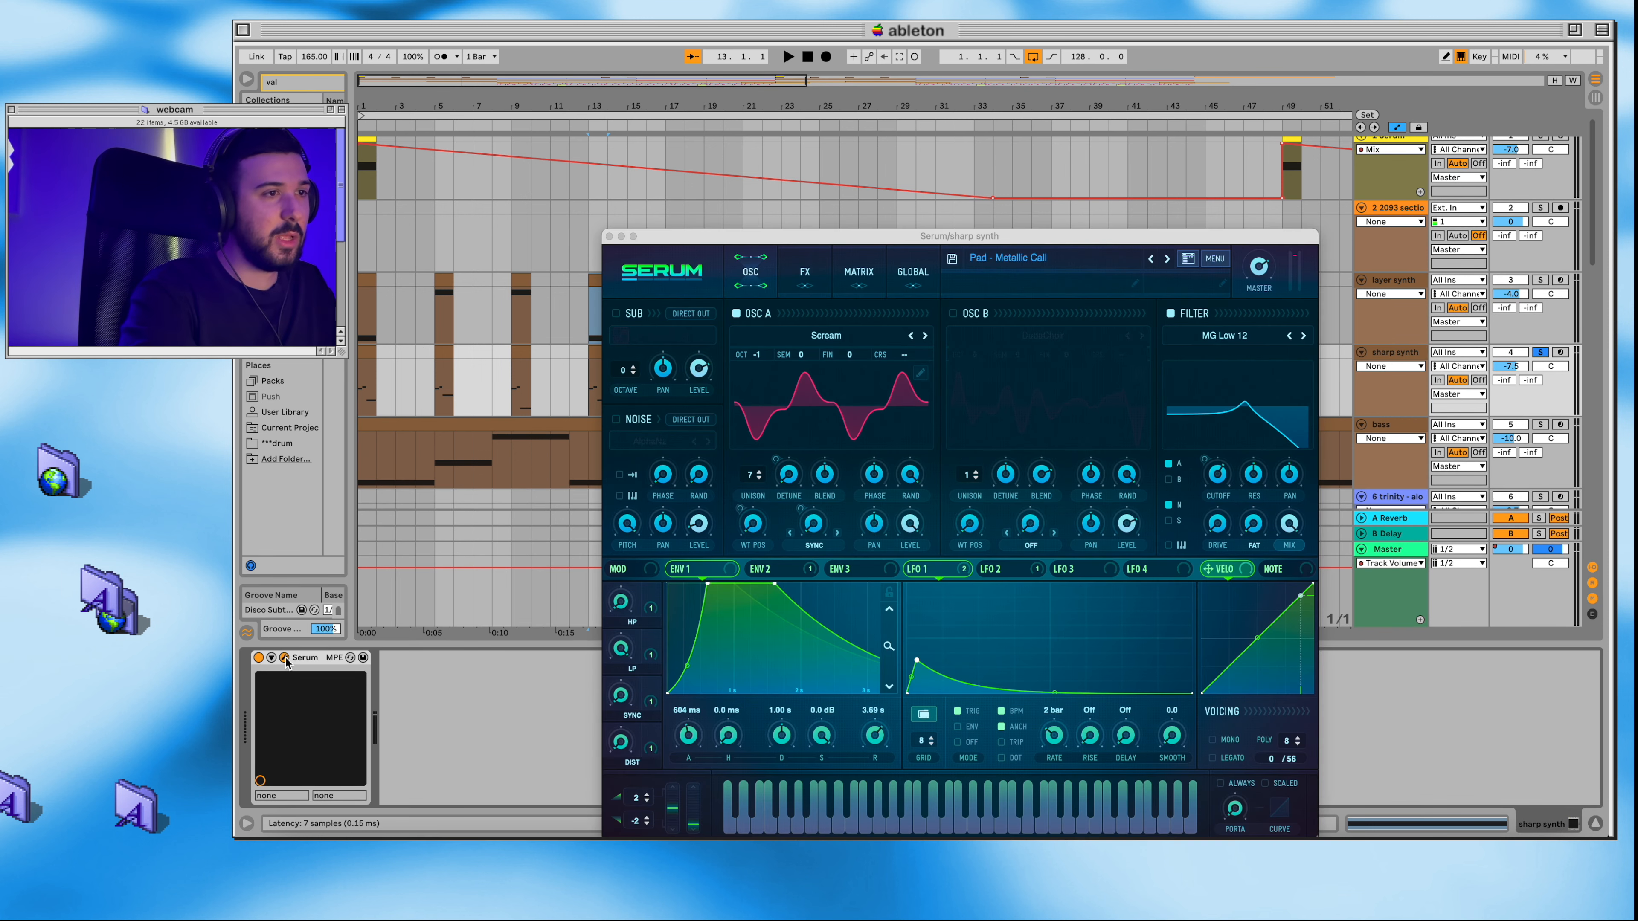
click(1039, 259)
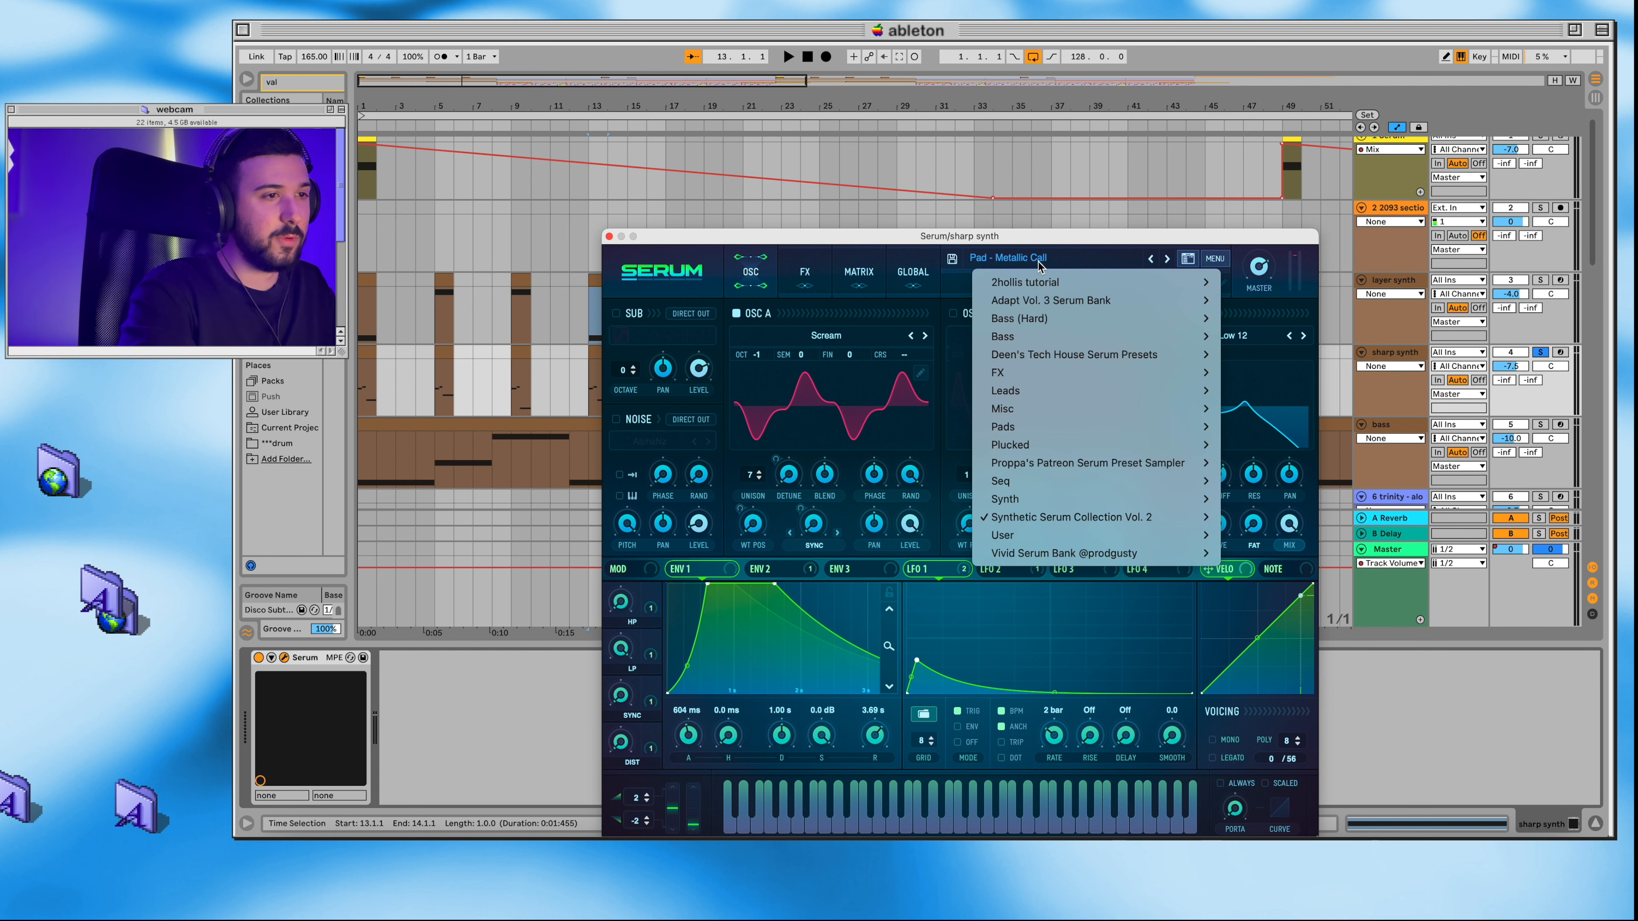
click(644, 240)
click(609, 236)
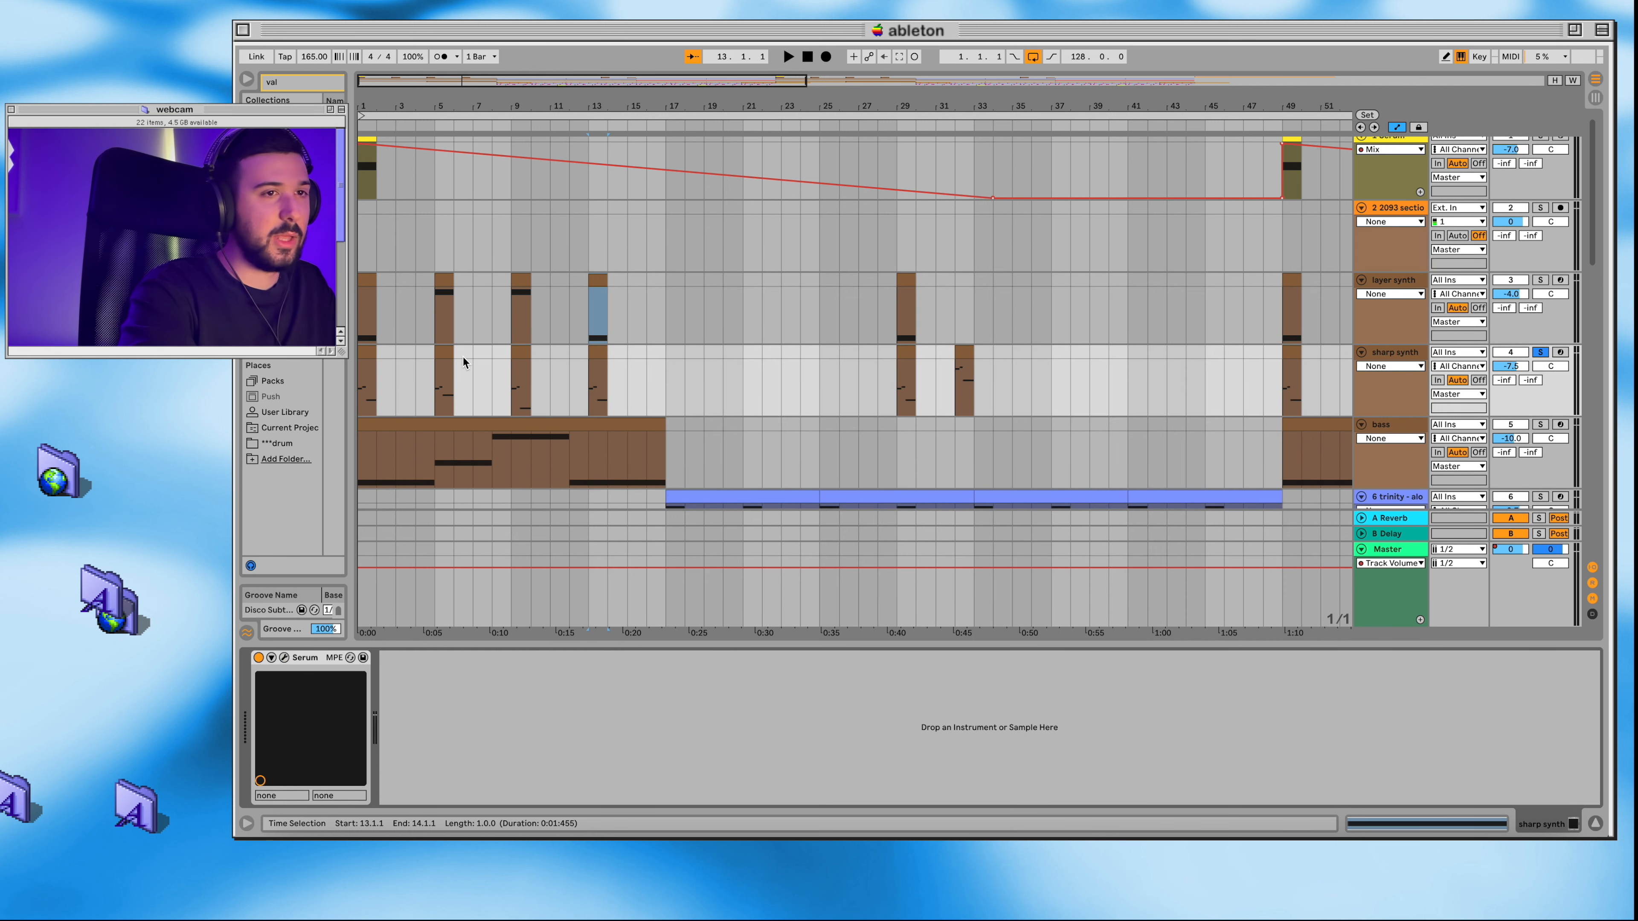
Step: Play back the soloed sharp synth part, stop it, and examine its first clip's notes in an enlarged note editor
key(space)
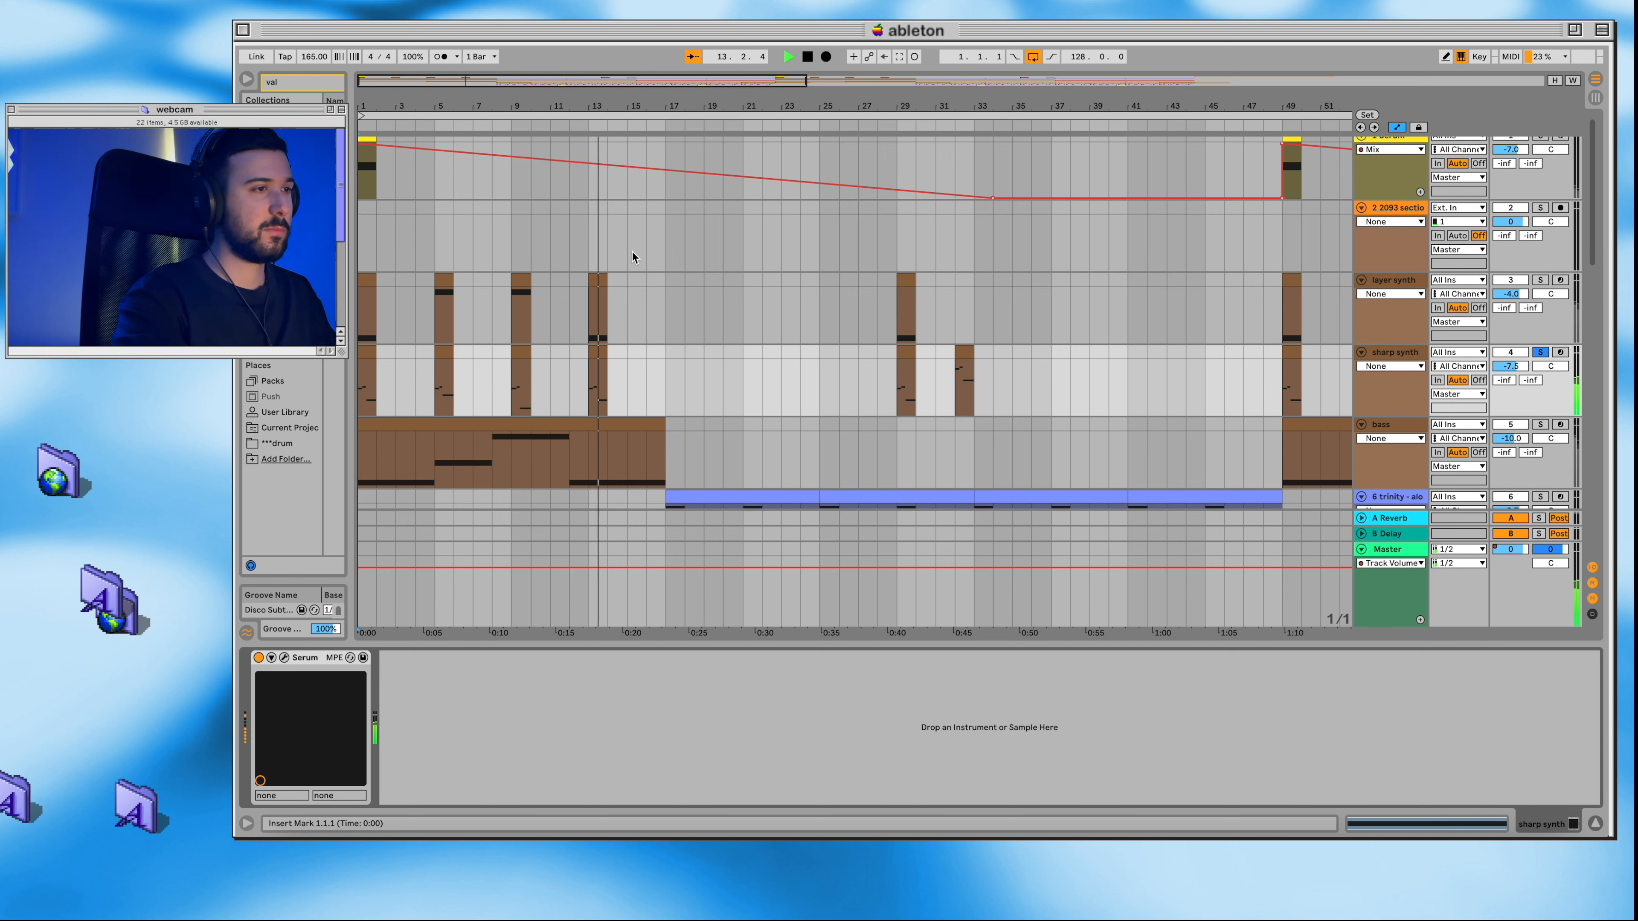
click(809, 58)
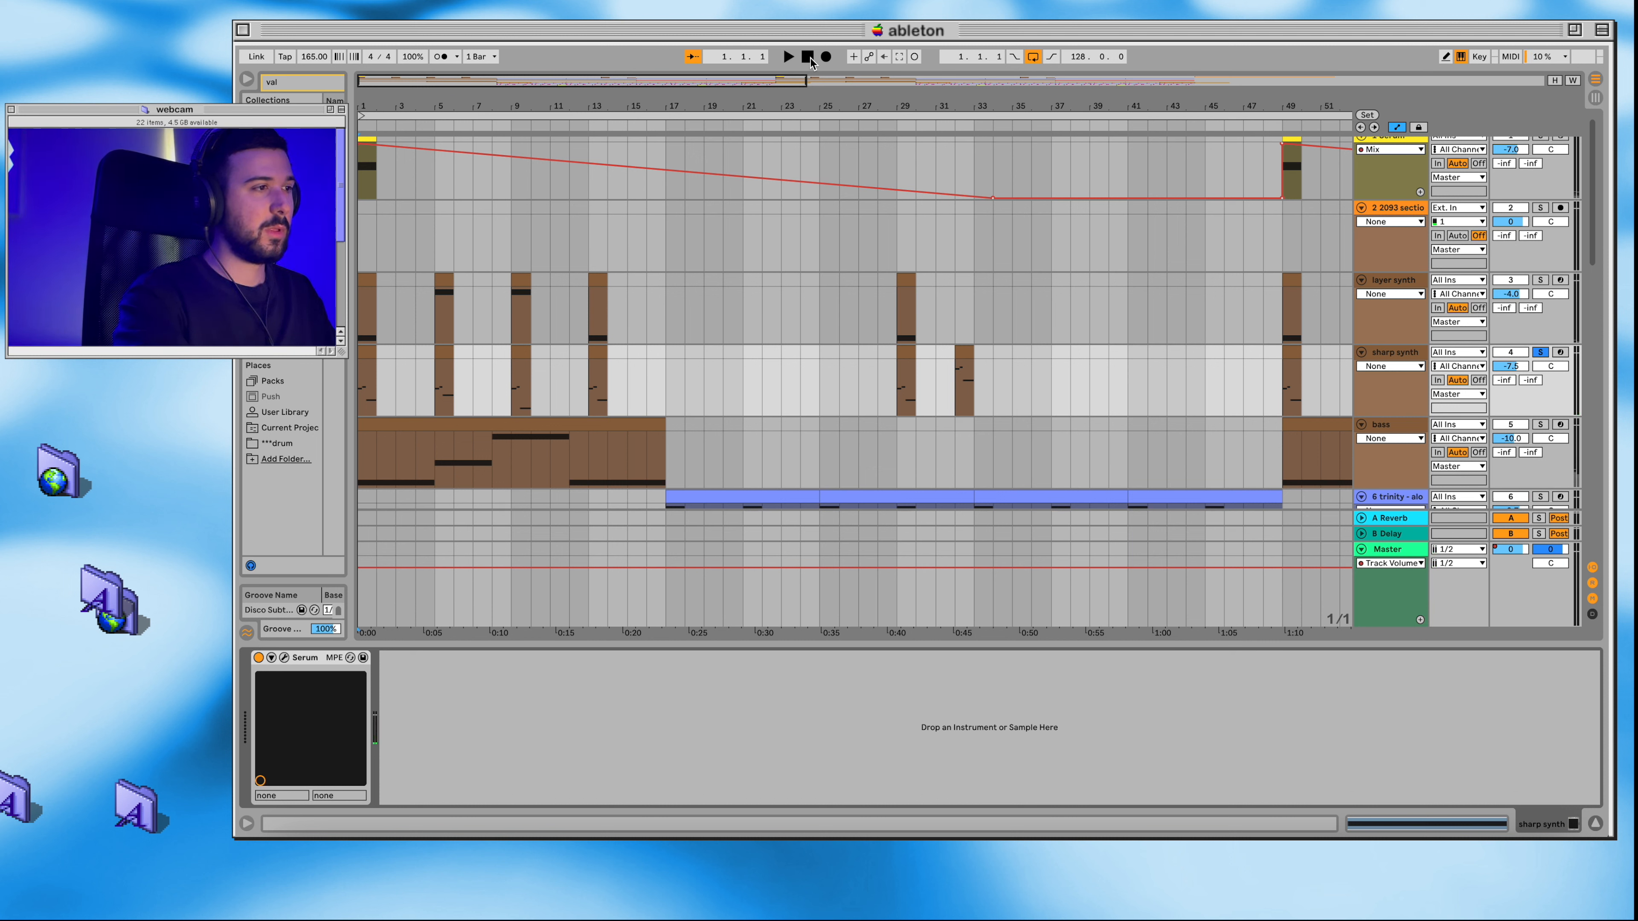
click(368, 353)
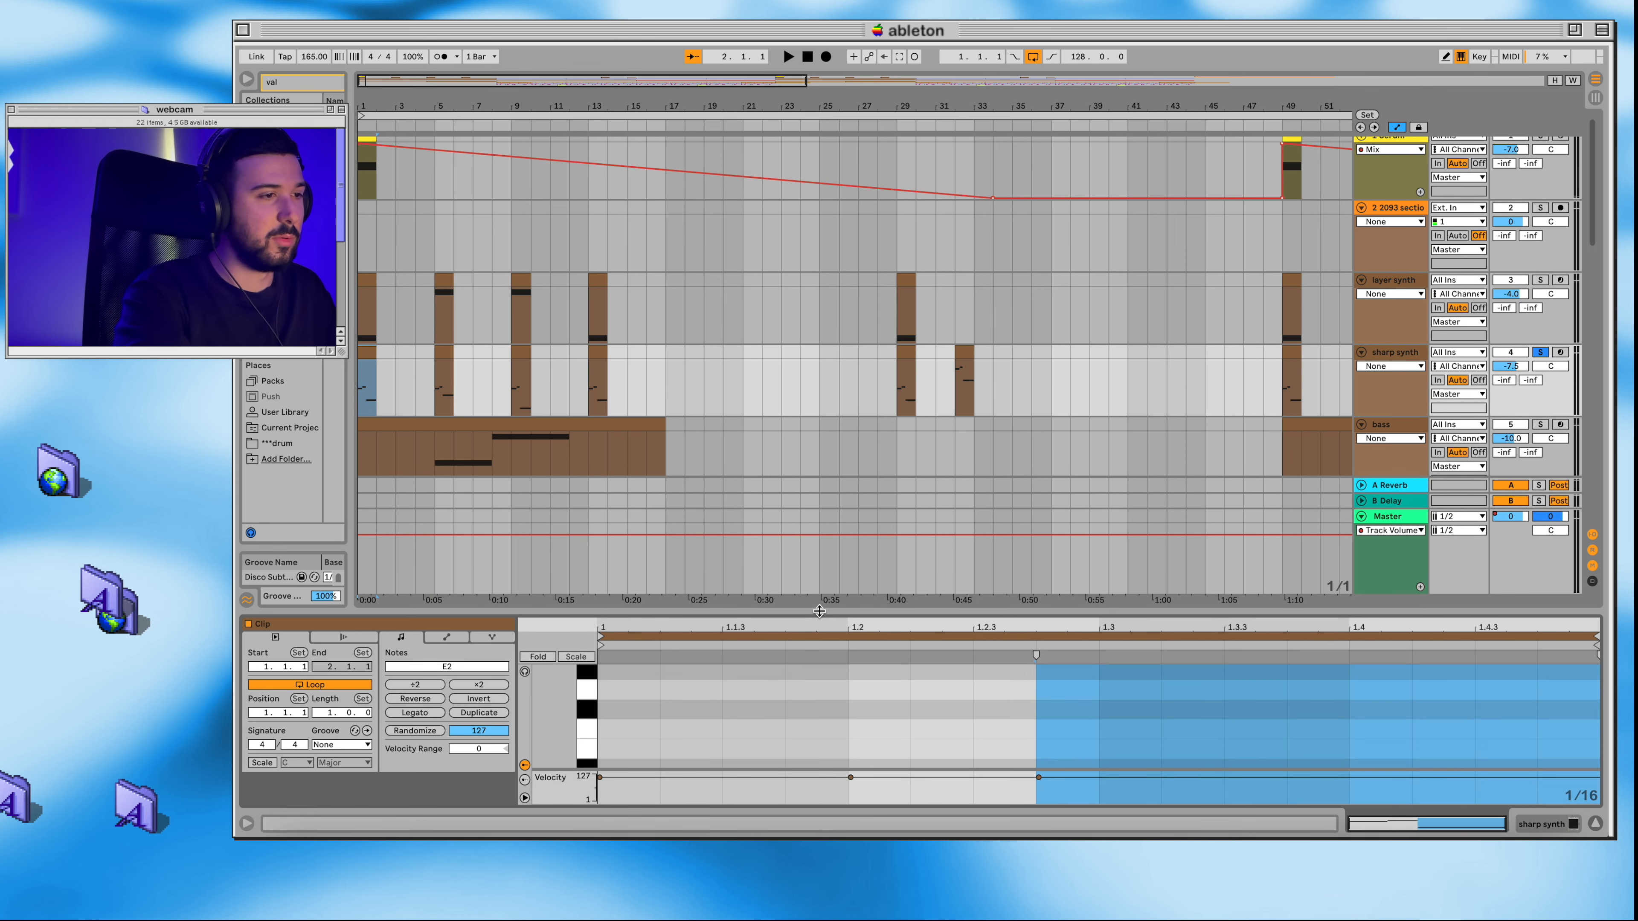
drag(819, 611, 818, 395)
scroll(831, 549, down, 3)
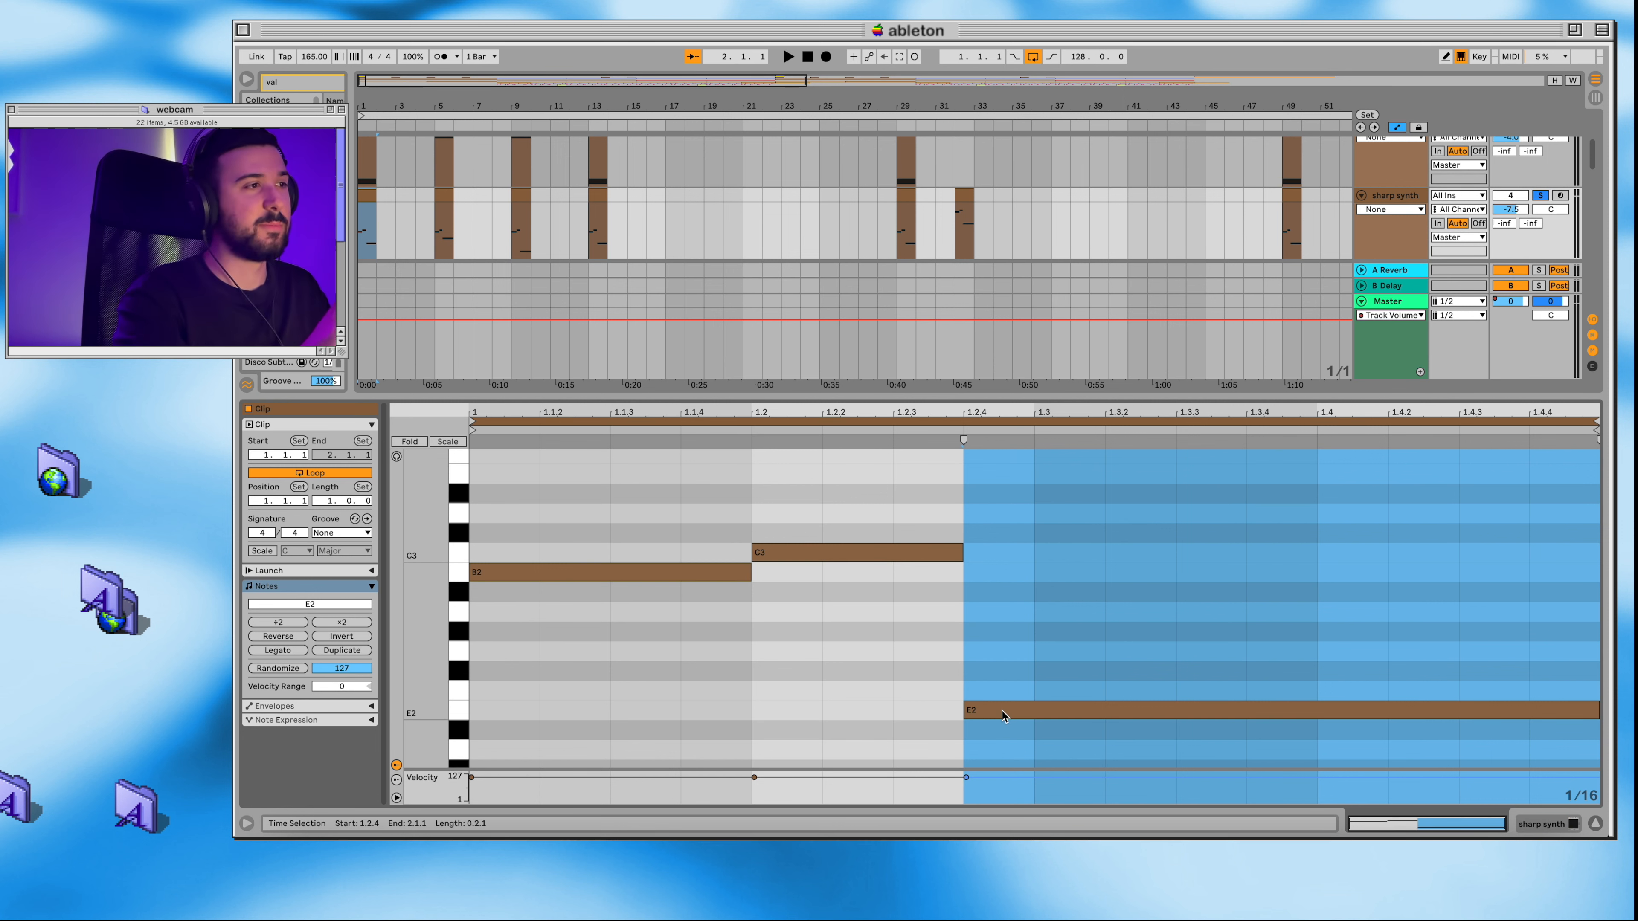
Step: Look over the neighbouring tracks in the arrangement and shrink the note editor to show more of them
scroll(482, 245, up, 2)
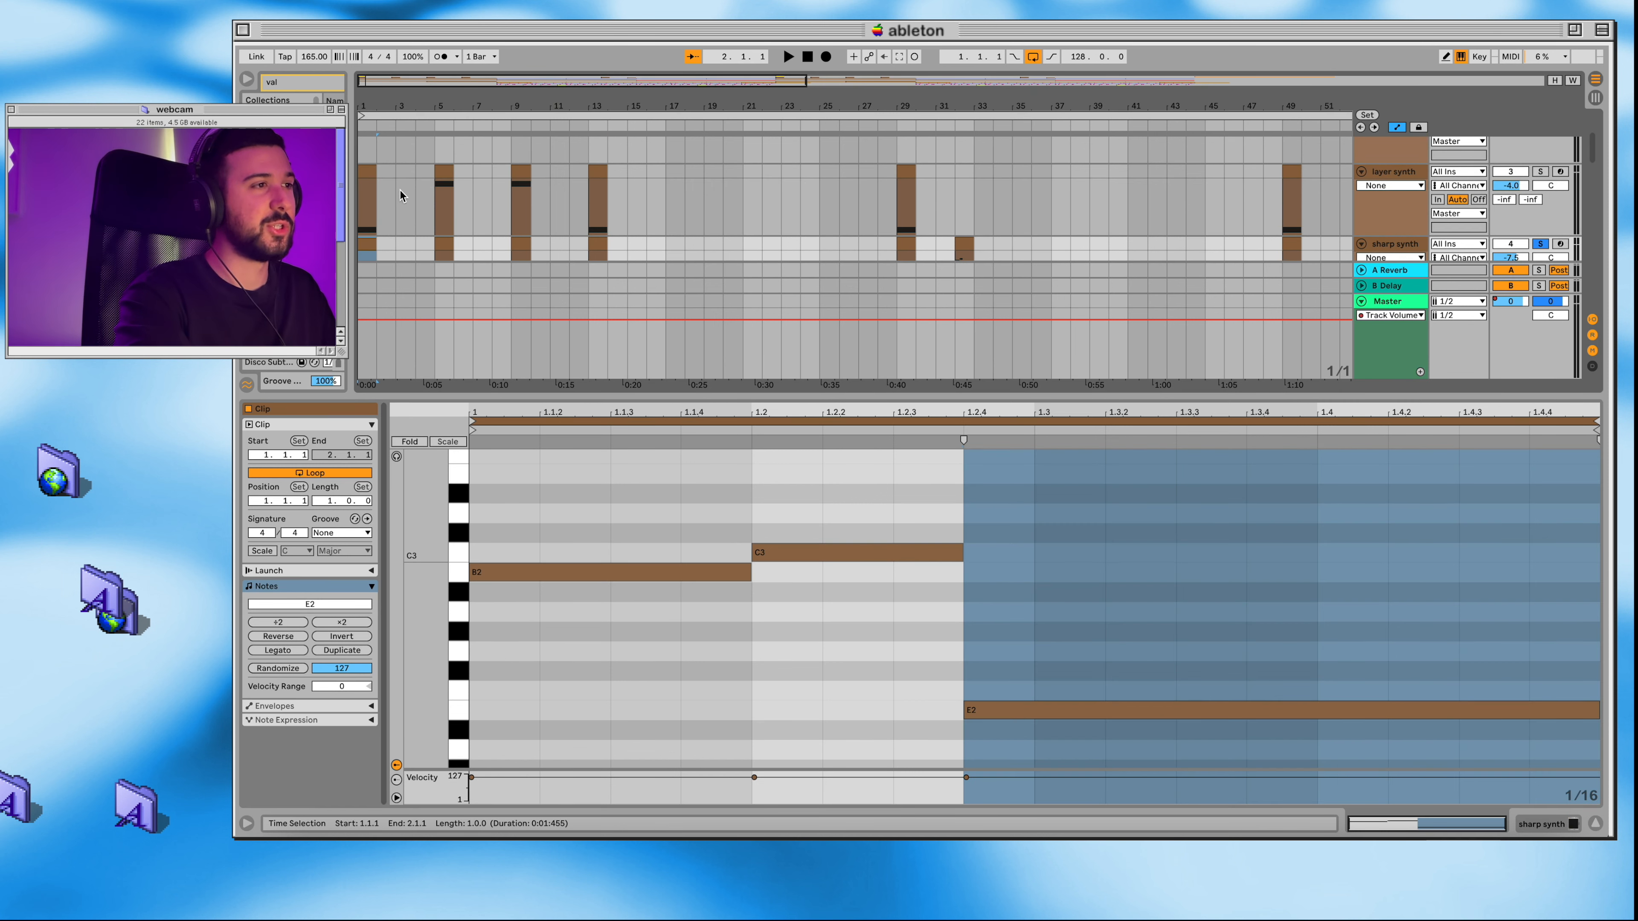
scroll(587, 198, down, 4)
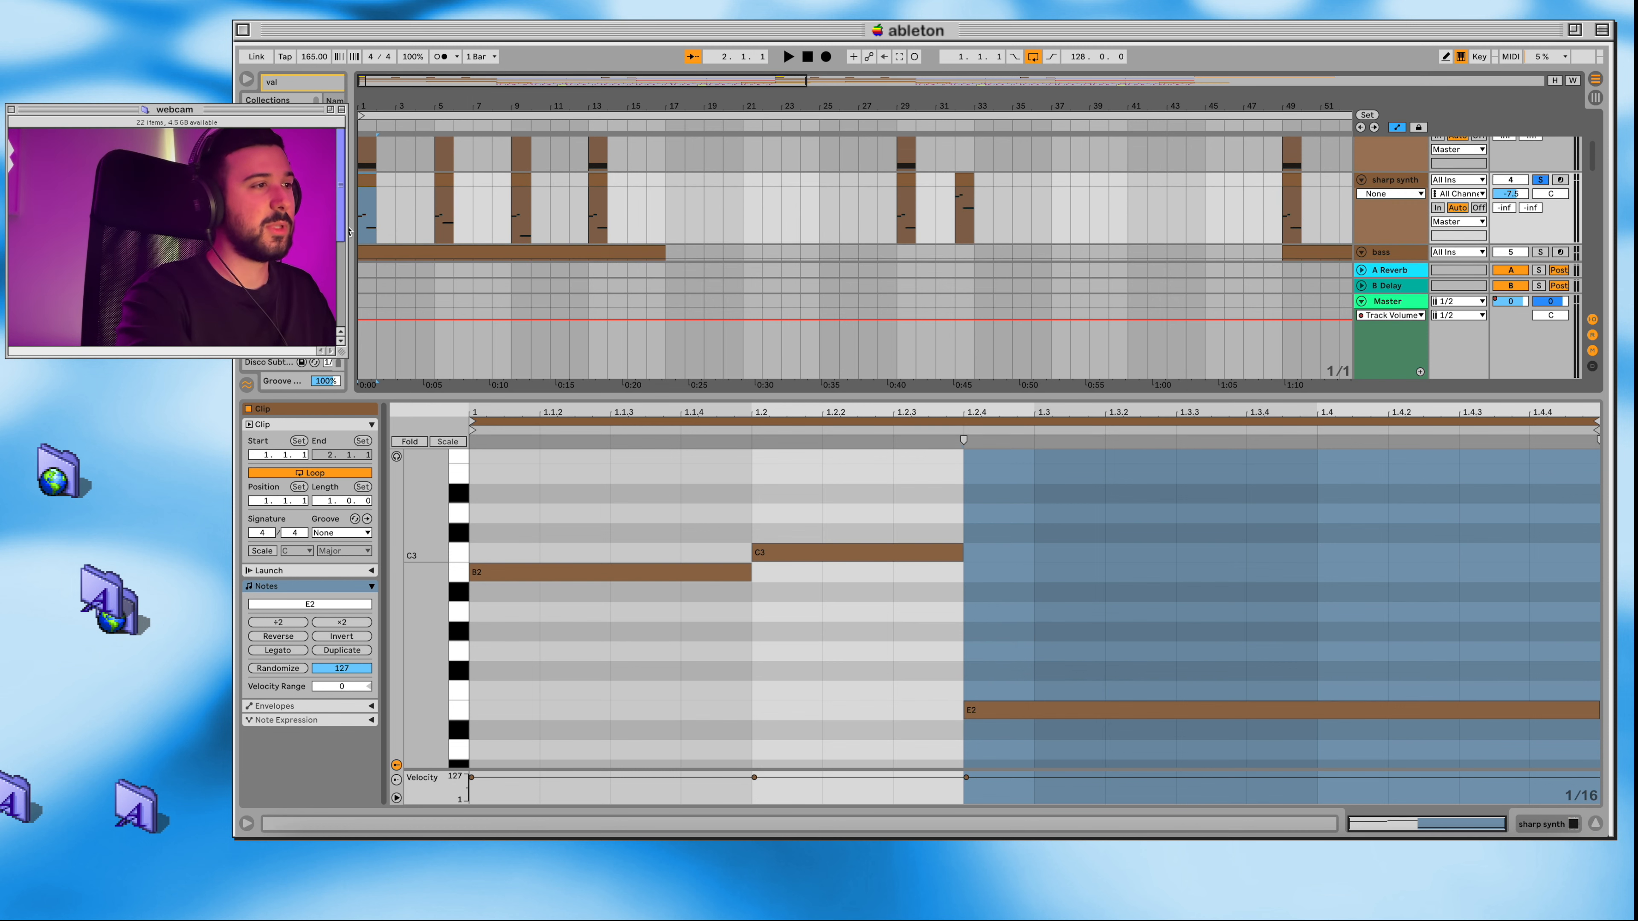
scroll(423, 213, down, 4)
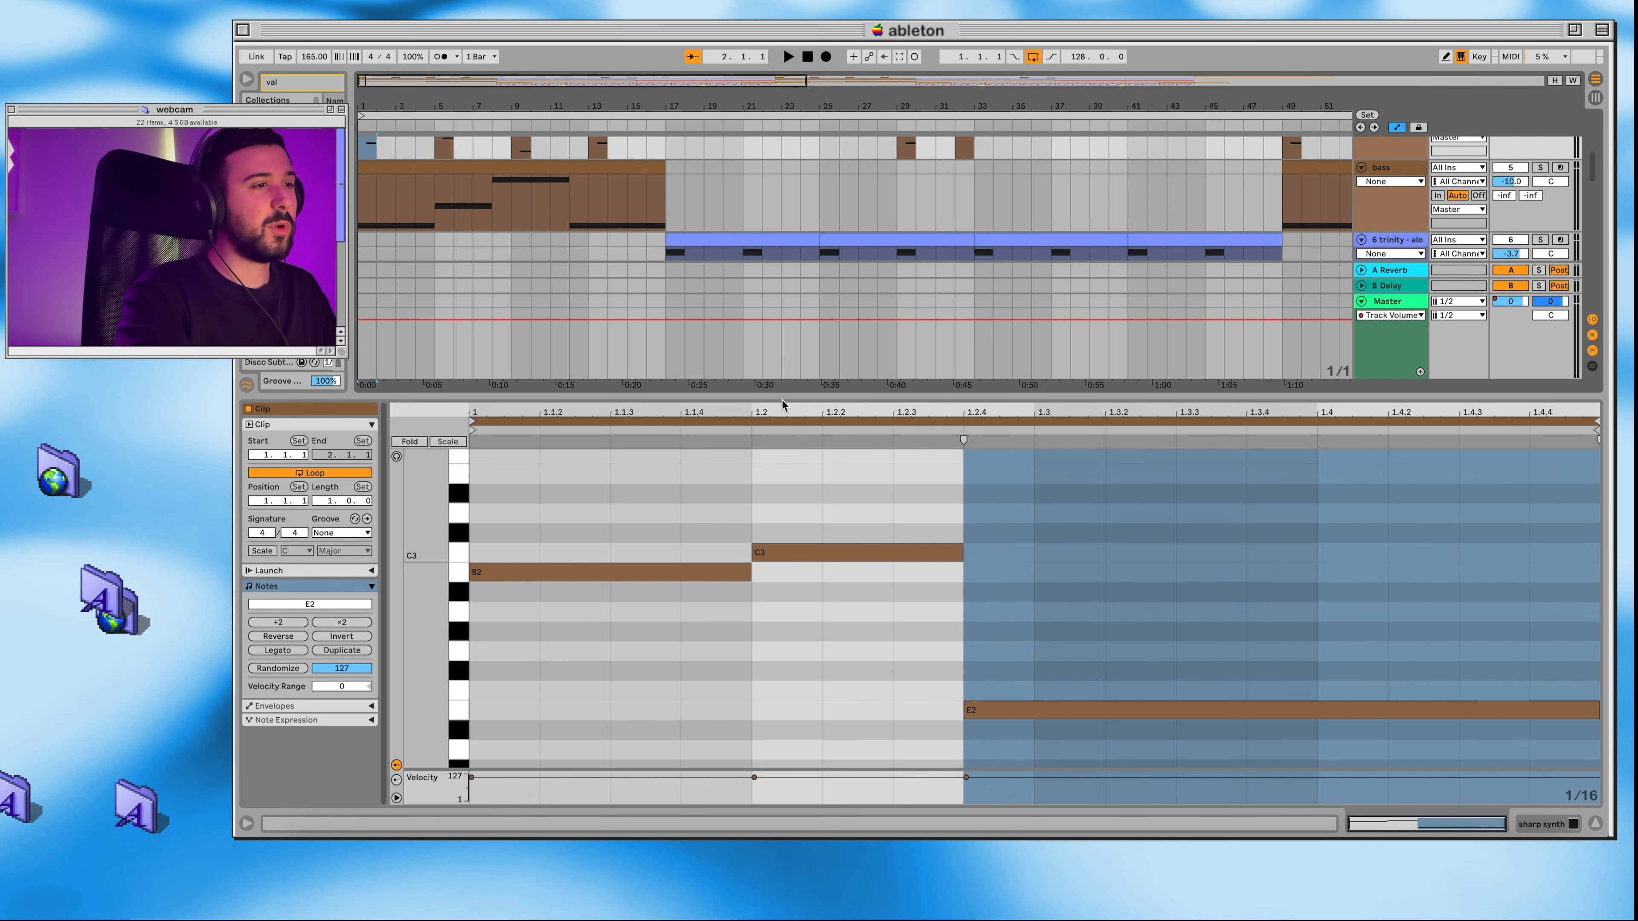
drag(782, 396, 781, 644)
scroll(693, 397, up, 6)
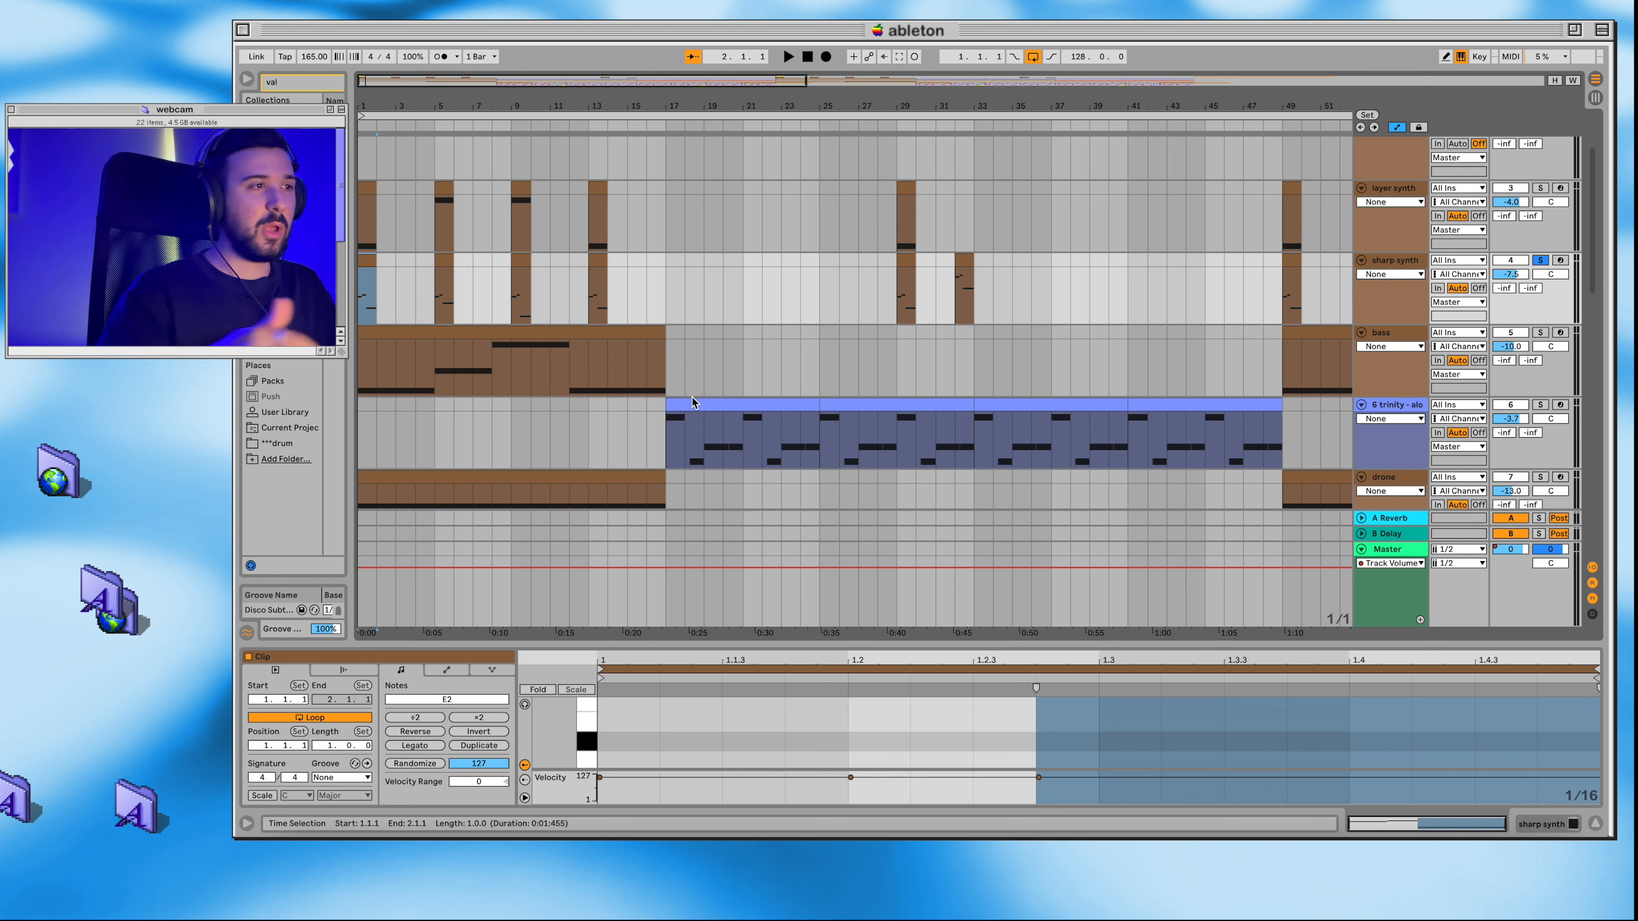
Step: Examine the notes of the first bass clip in an enlarged note editor
click(484, 330)
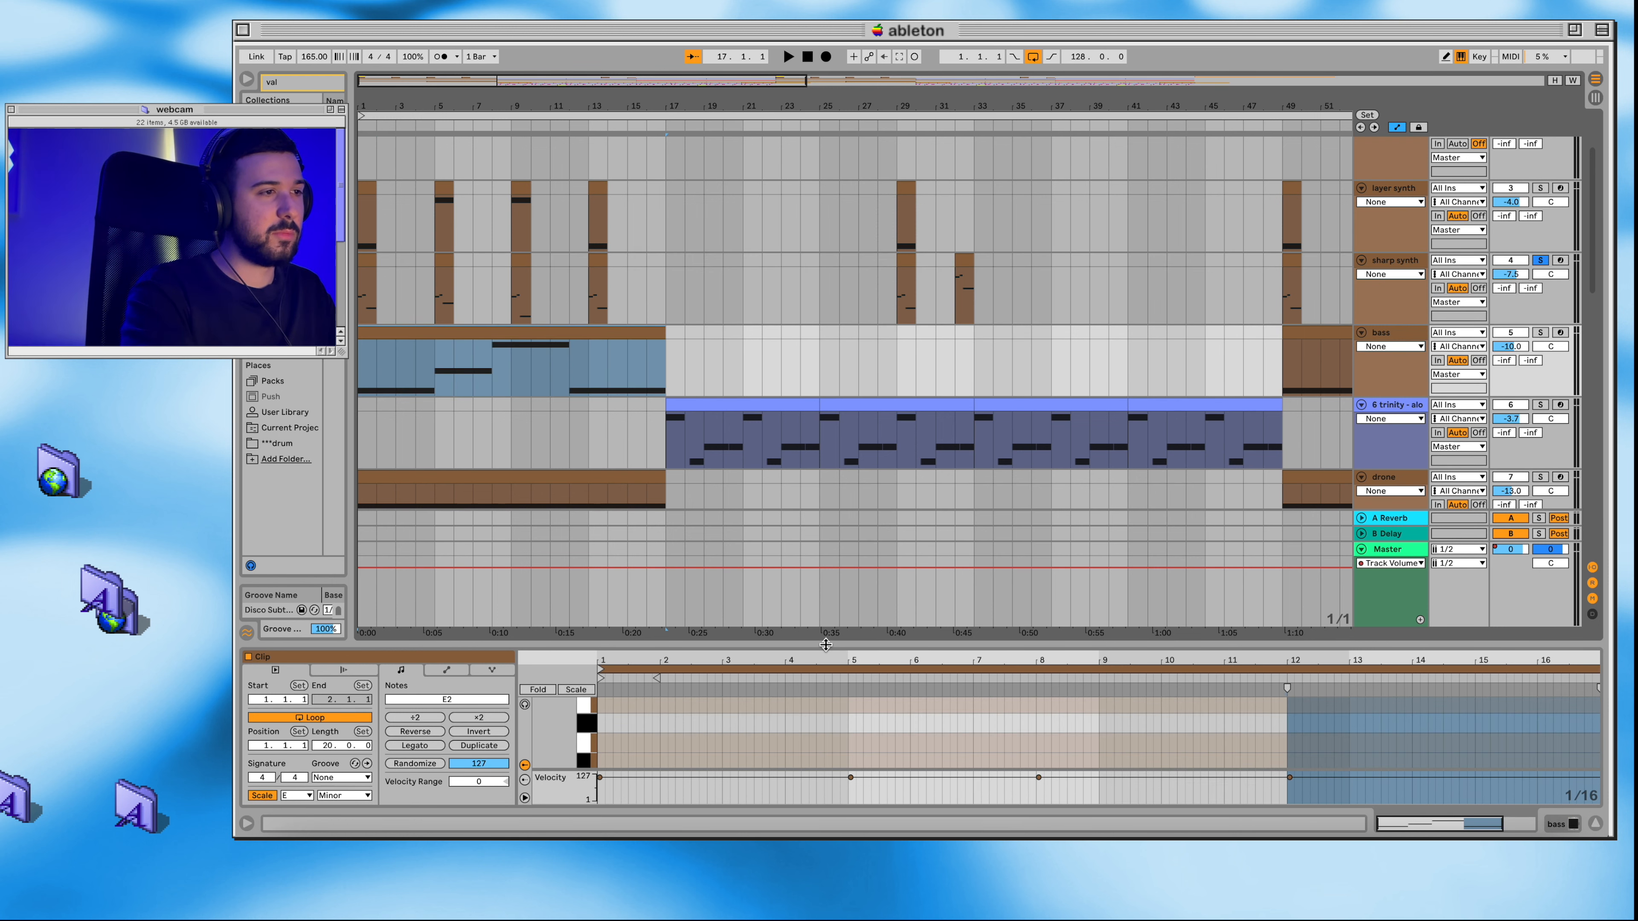
drag(825, 644, 893, 290)
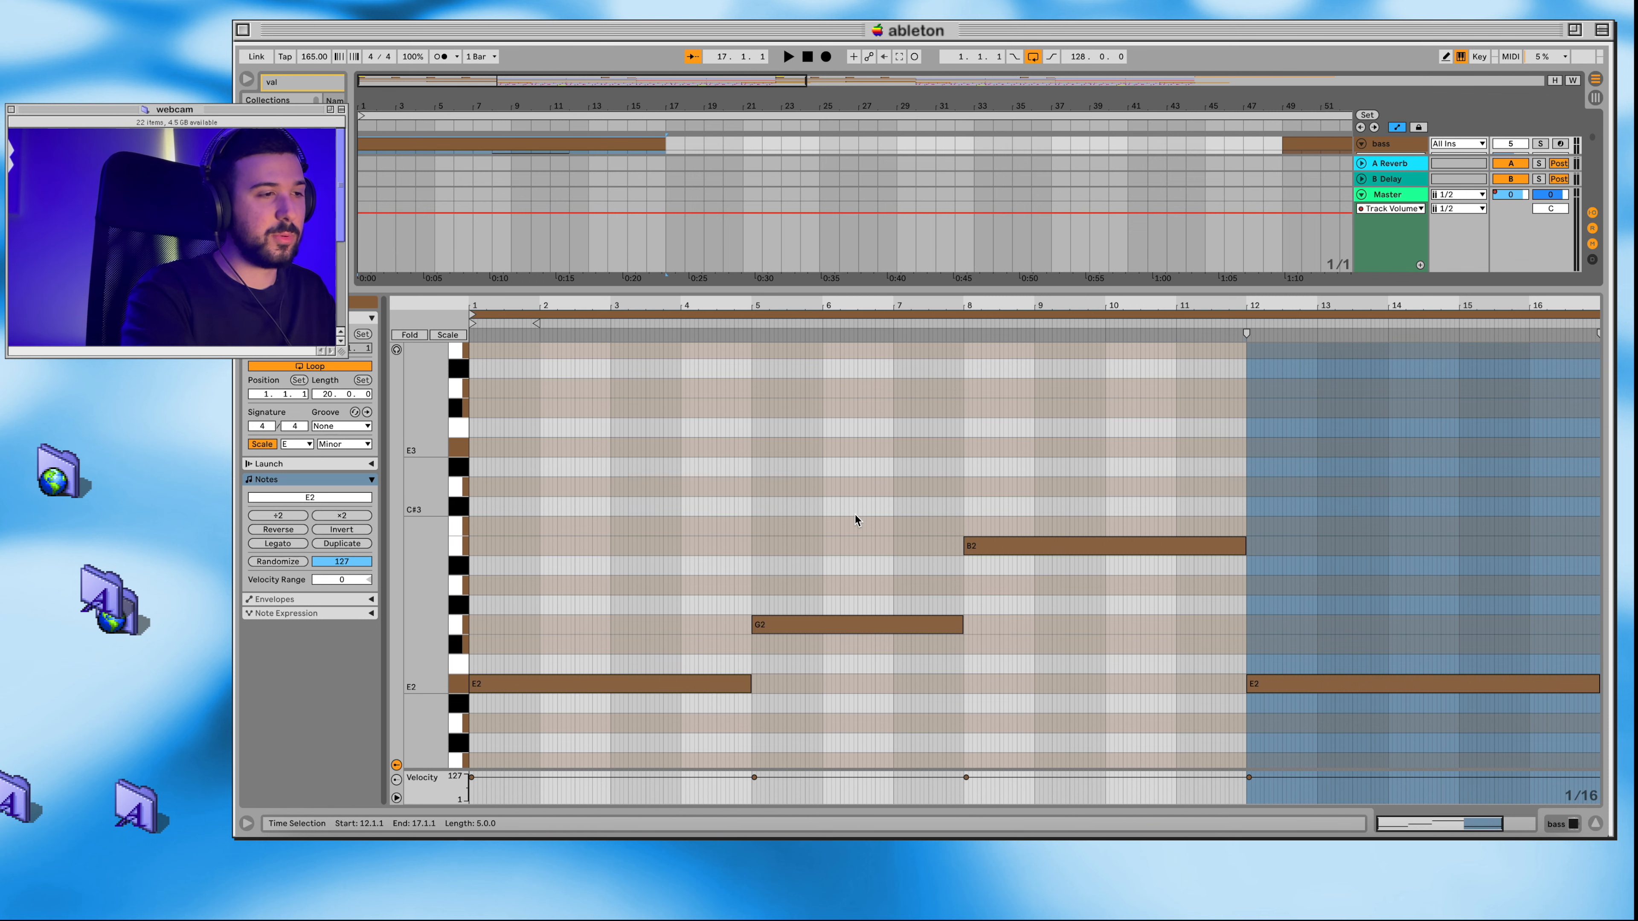
scroll(851, 586, down, 1)
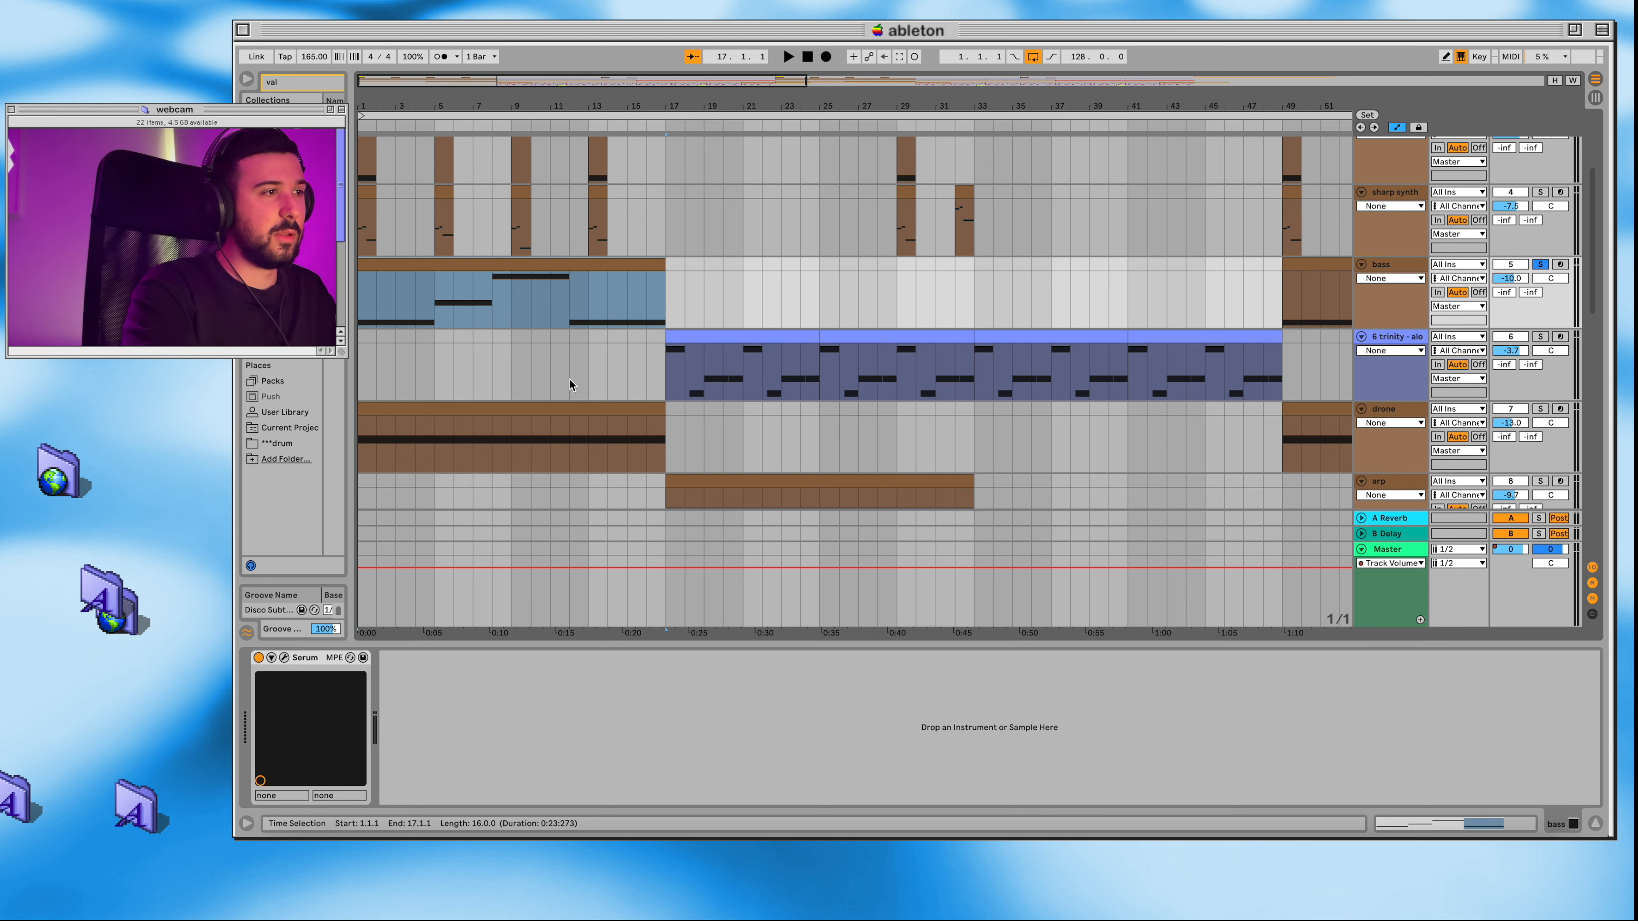
Step: Solo the bass track, view its Serum preset, and play the bass part from the start
scroll(569, 380, up, 1)
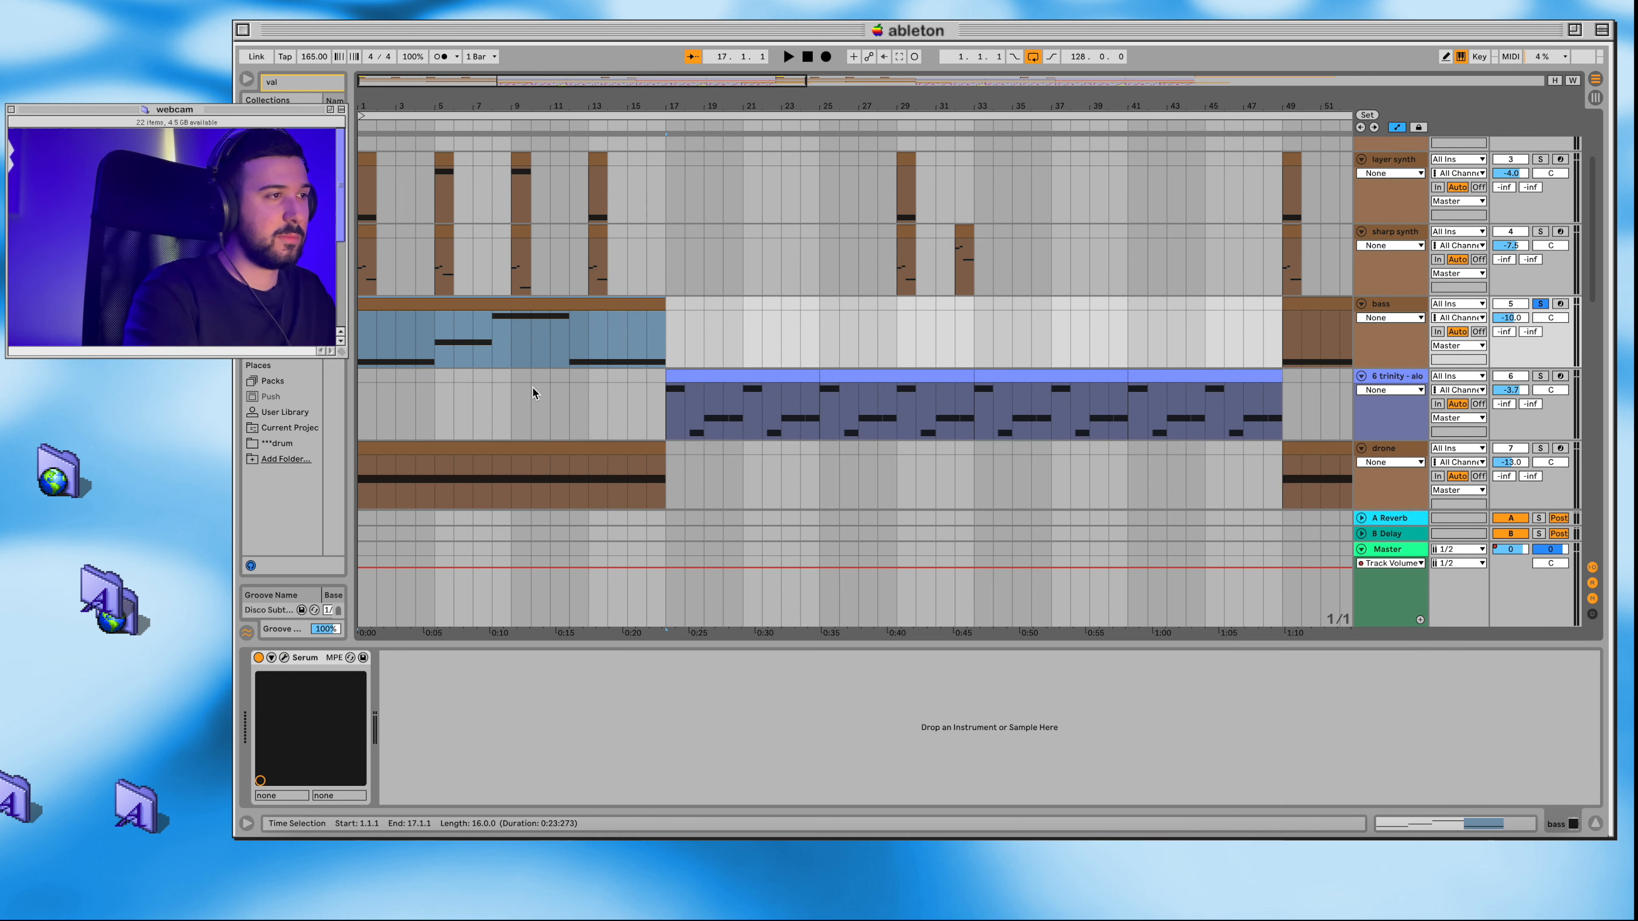
key(space)
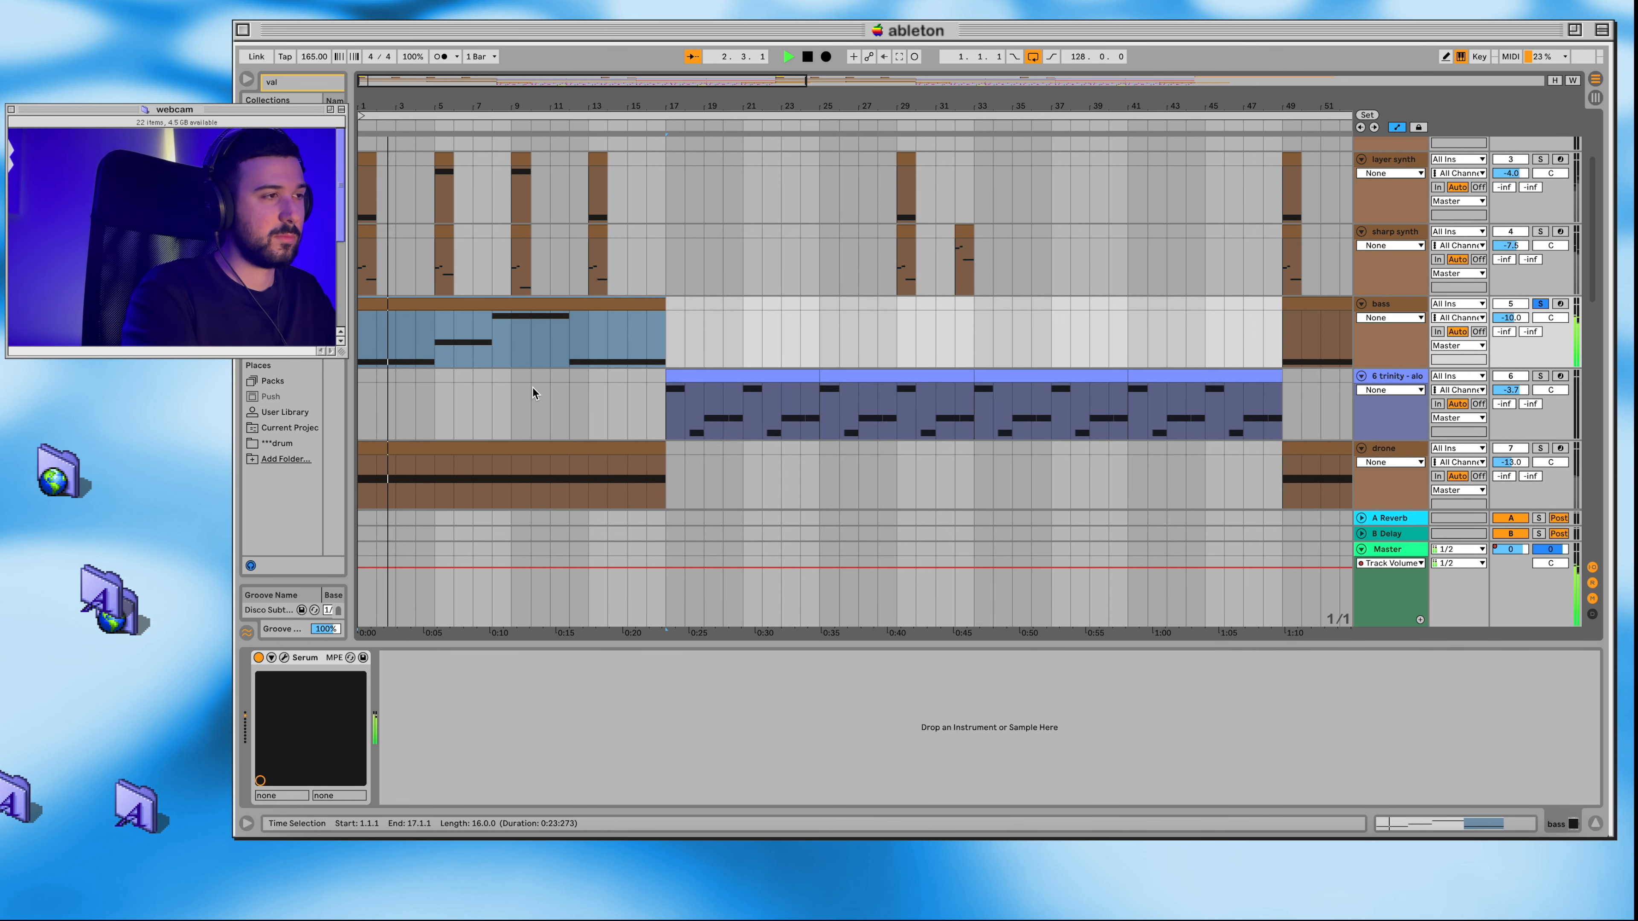
Step: Let the soloed bass part play through, stop it, and solo the drone track
scroll(532, 387, up, 1)
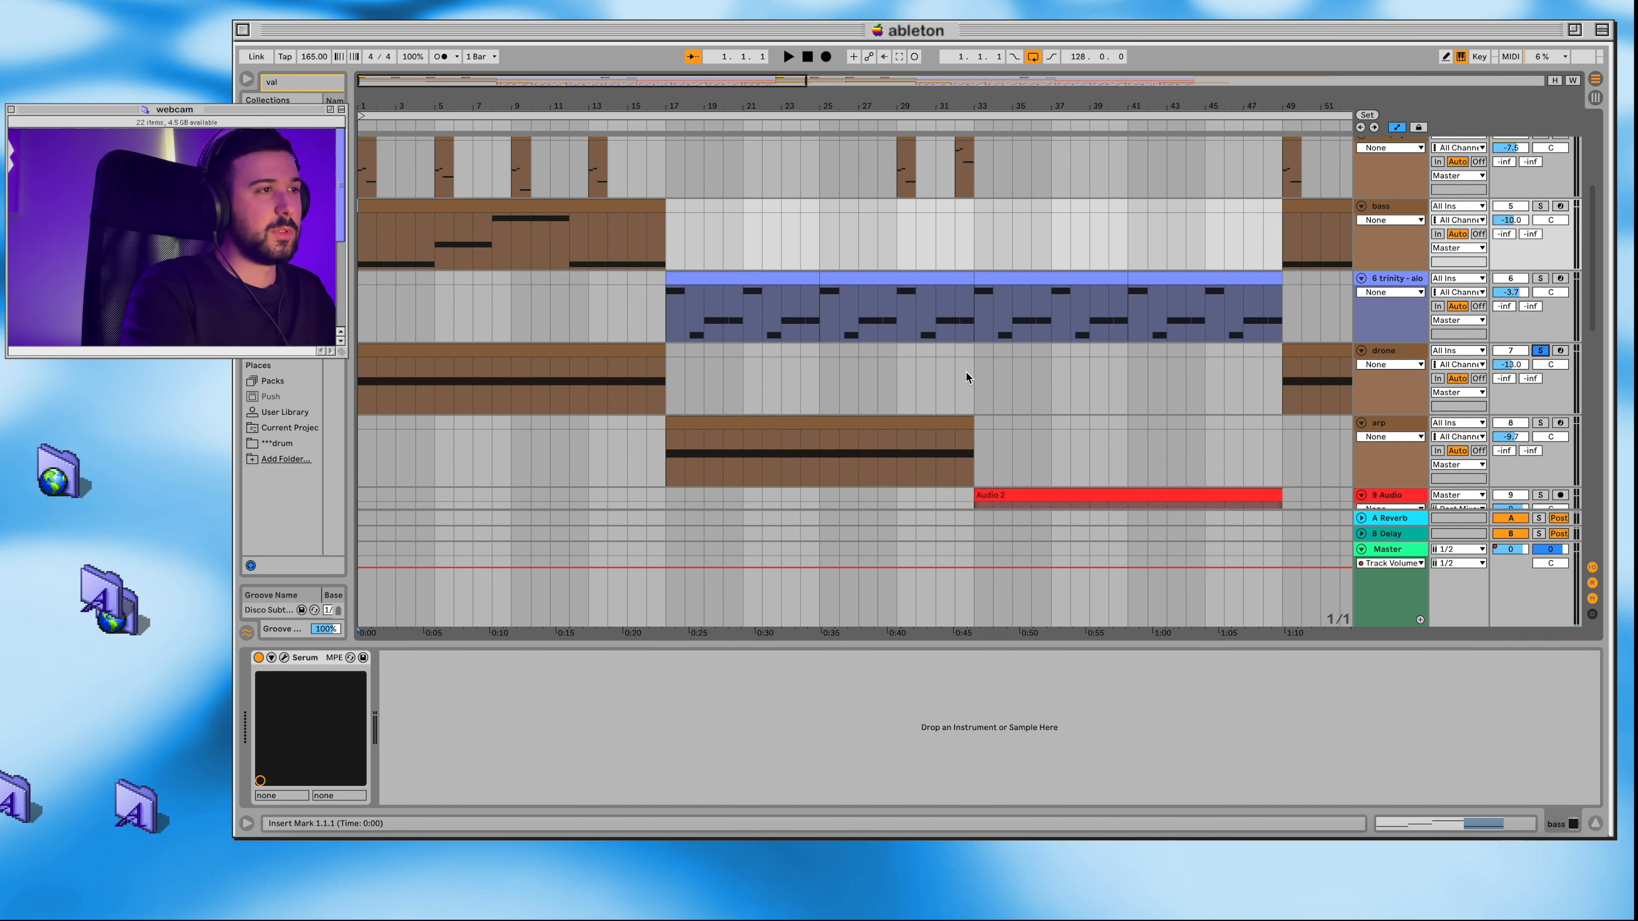
scroll(966, 372, up, 2)
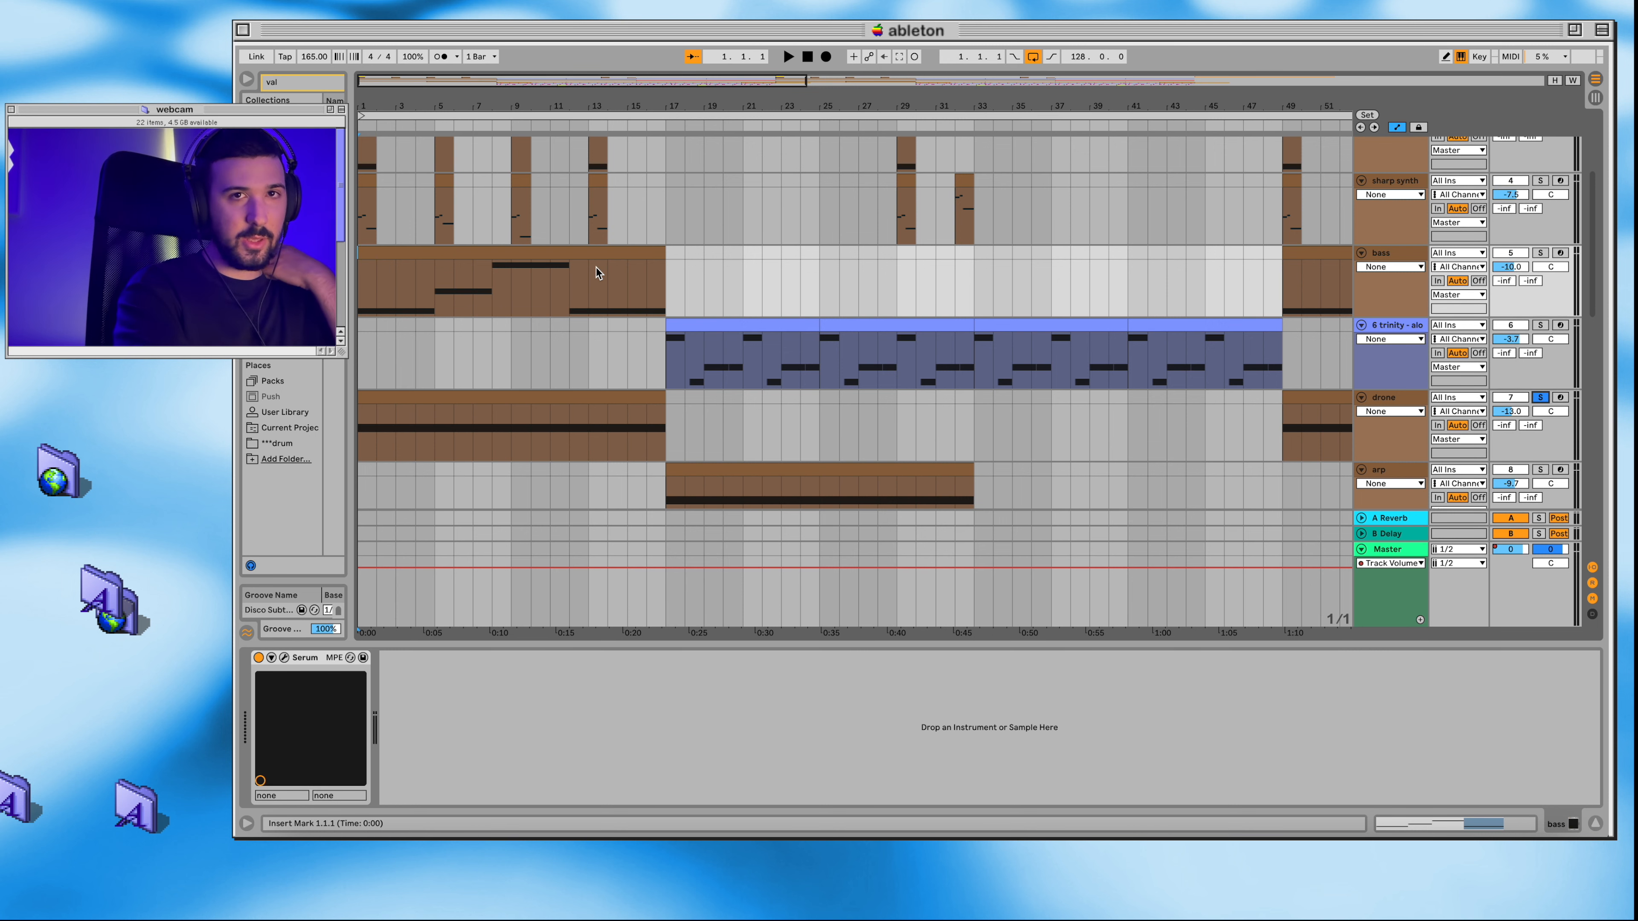
scroll(596, 268, up, 3)
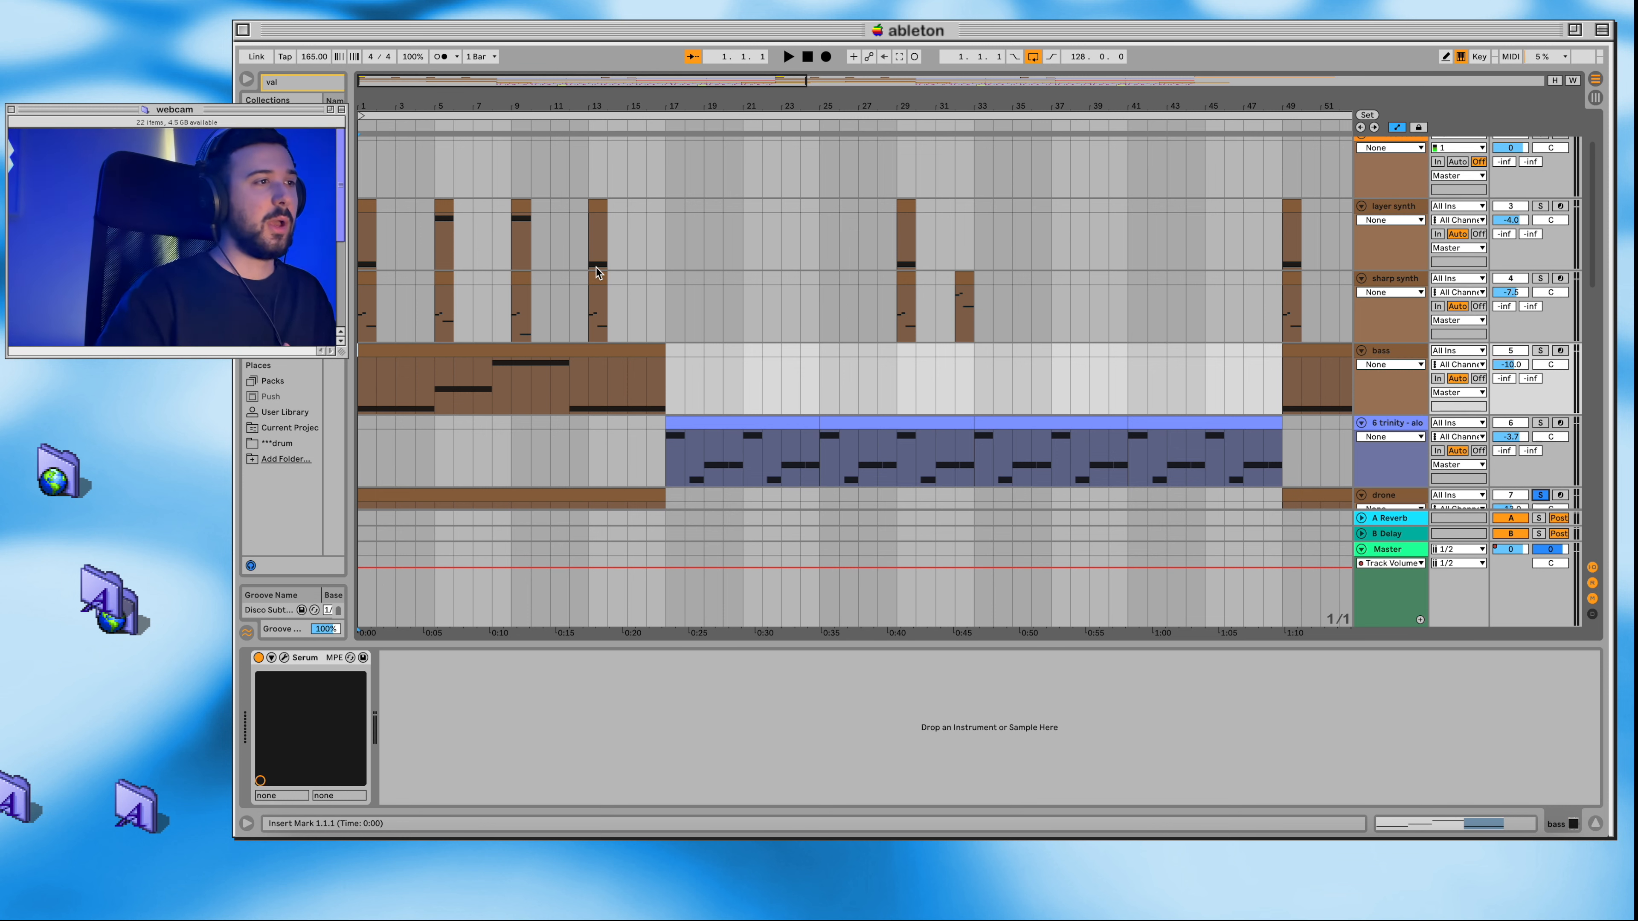
scroll(510, 349, down, 3)
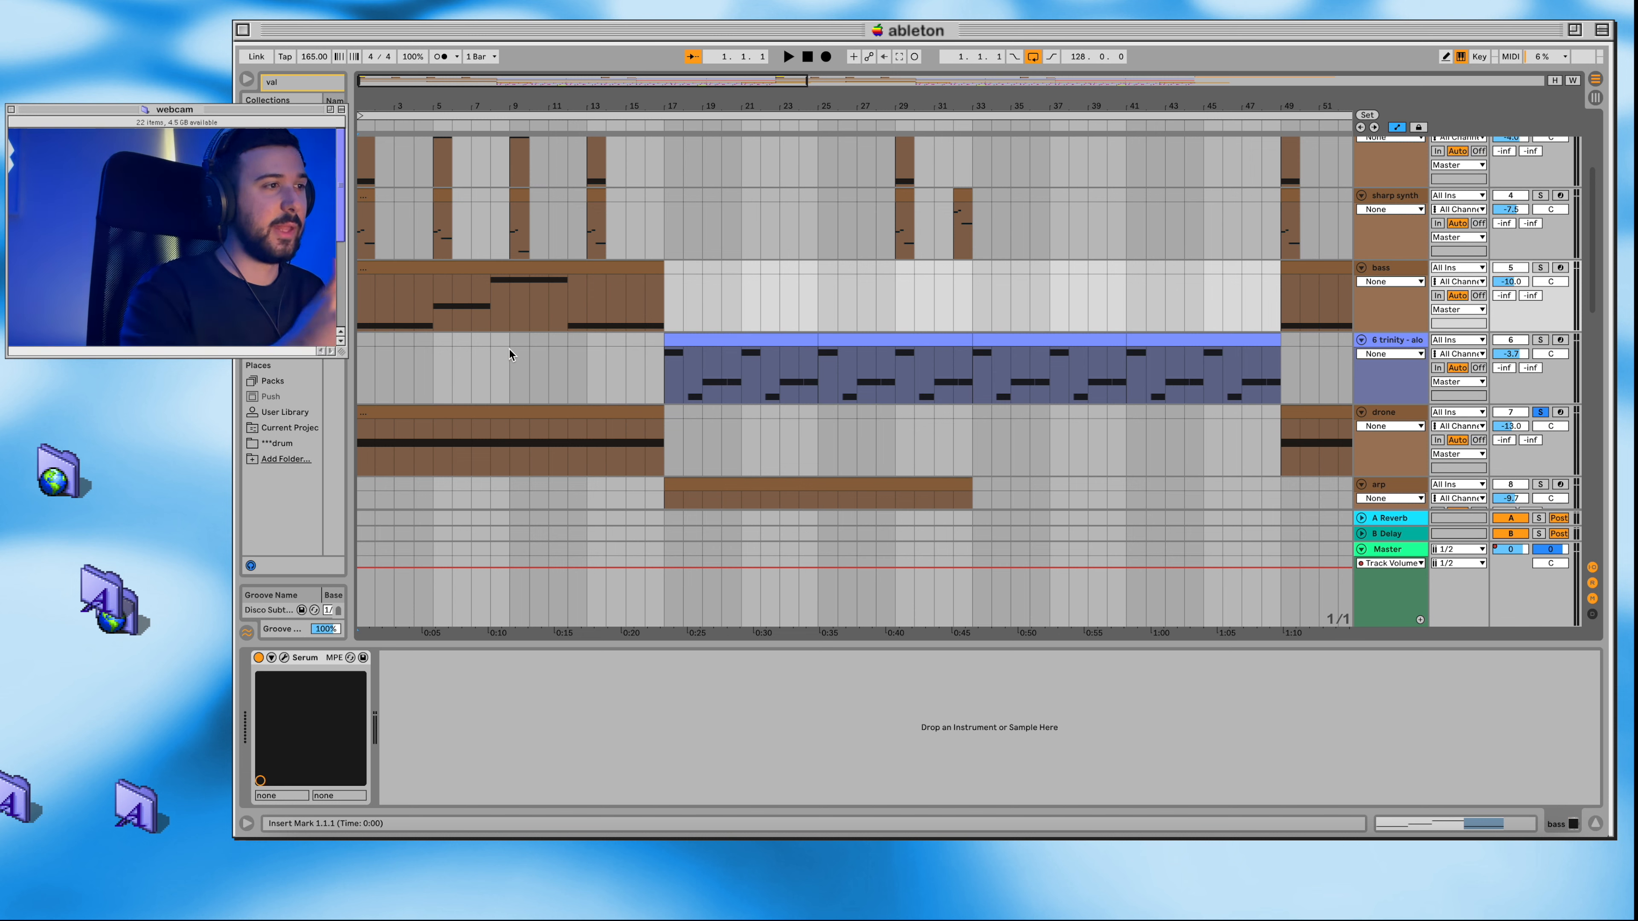
scroll(509, 350, down, 3)
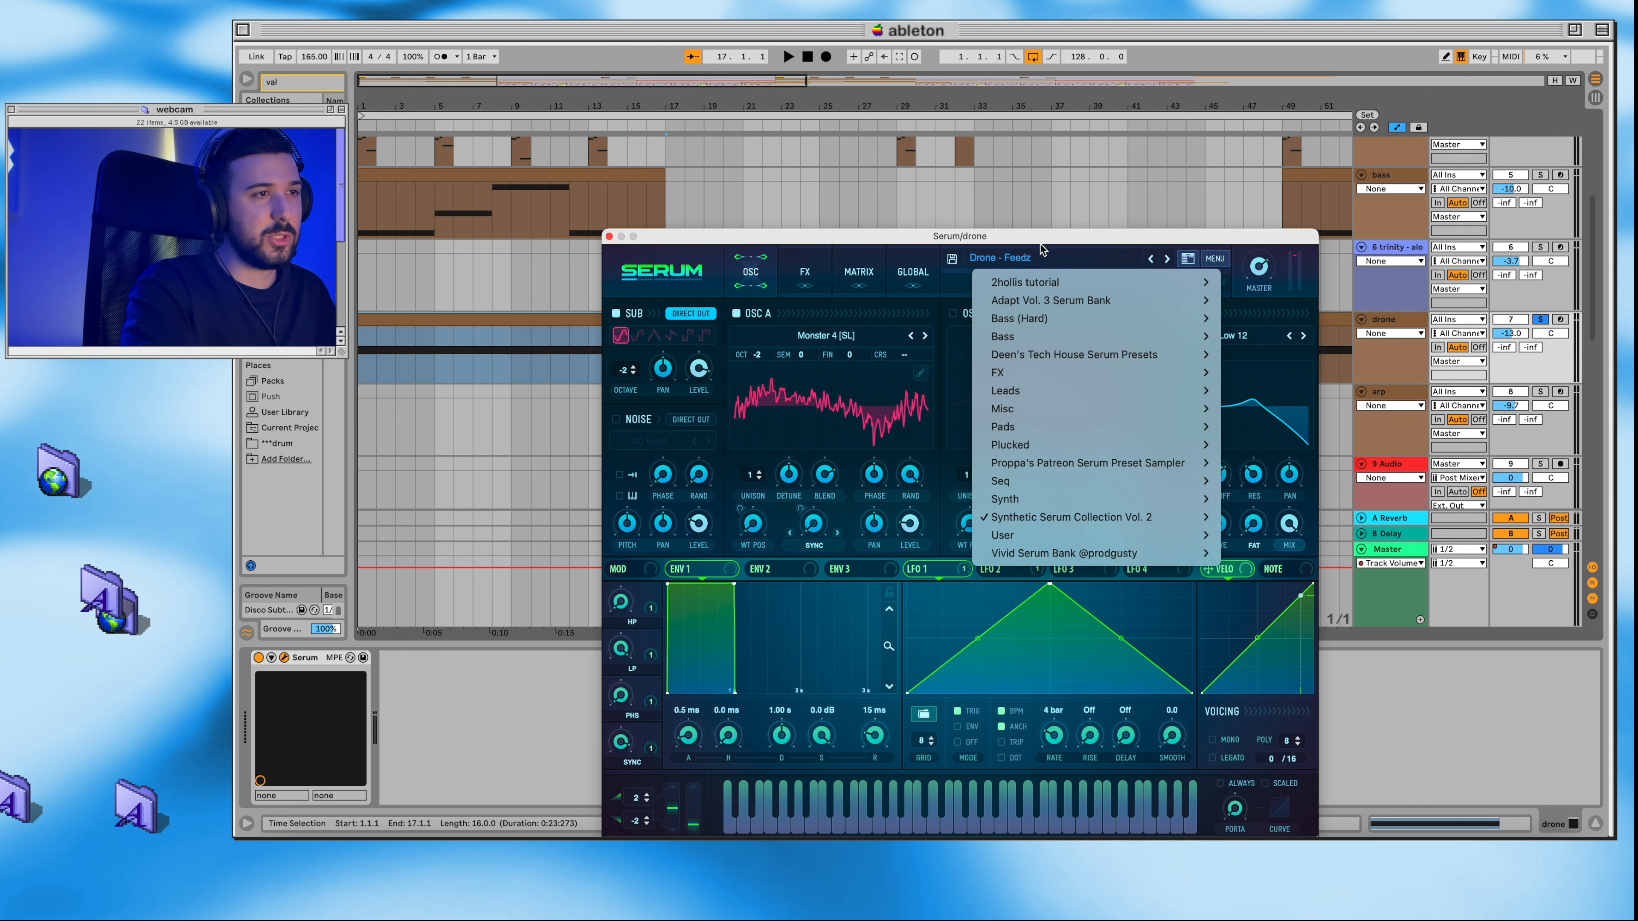
Step: View the drone track's Serum preset, then play the soloed drone part from the start and stop it
click(1040, 244)
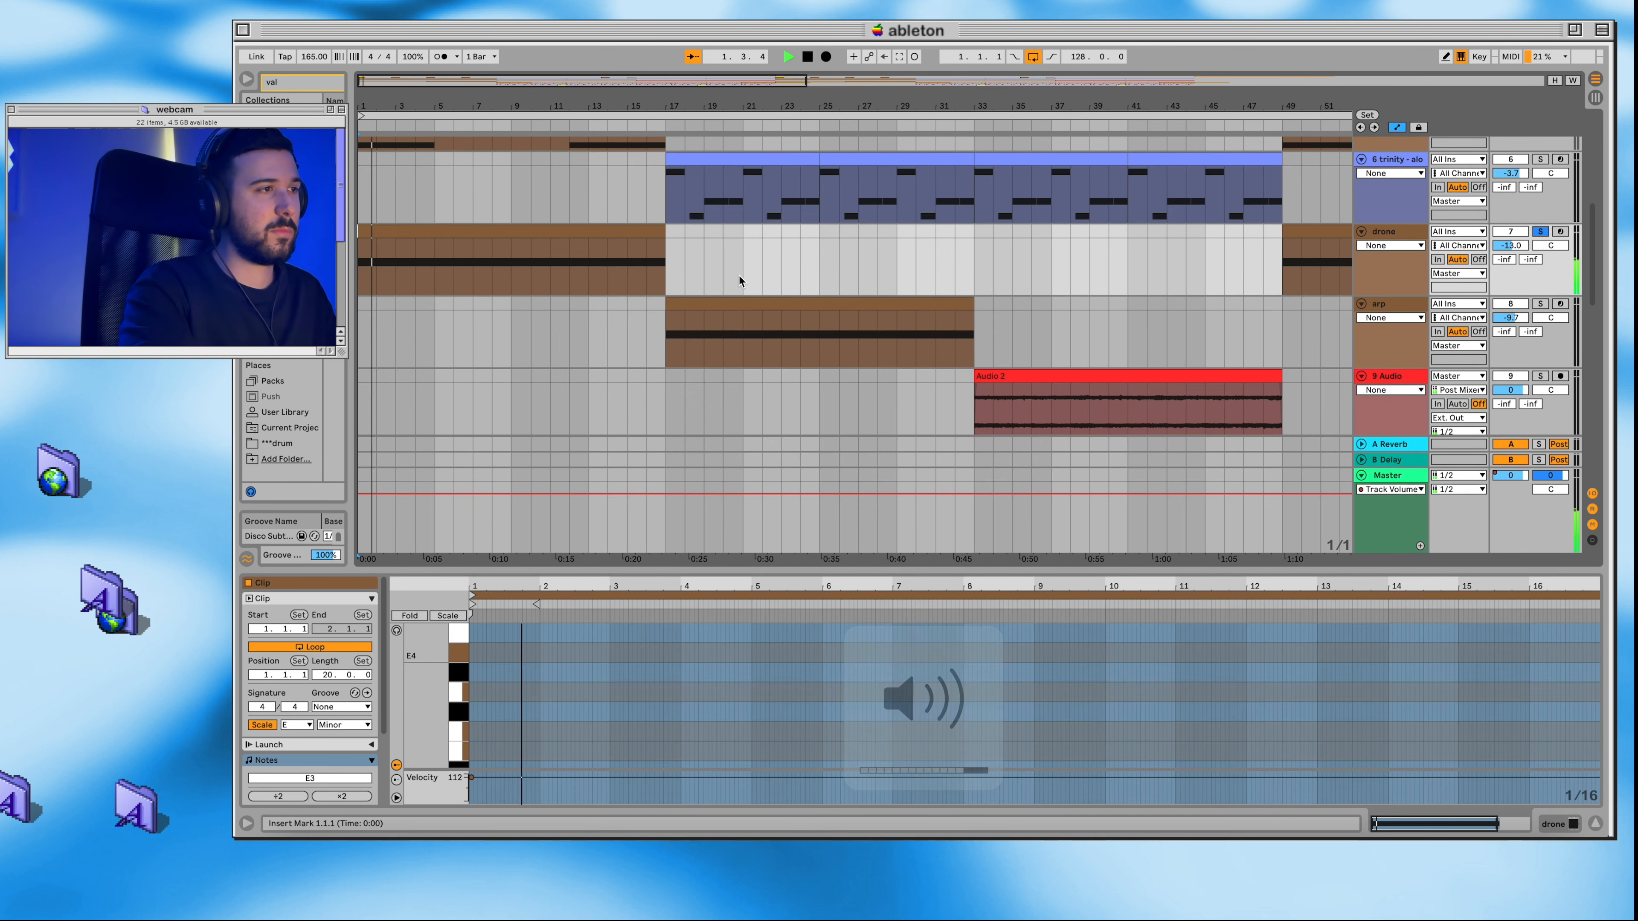
scroll(739, 276, up, 1)
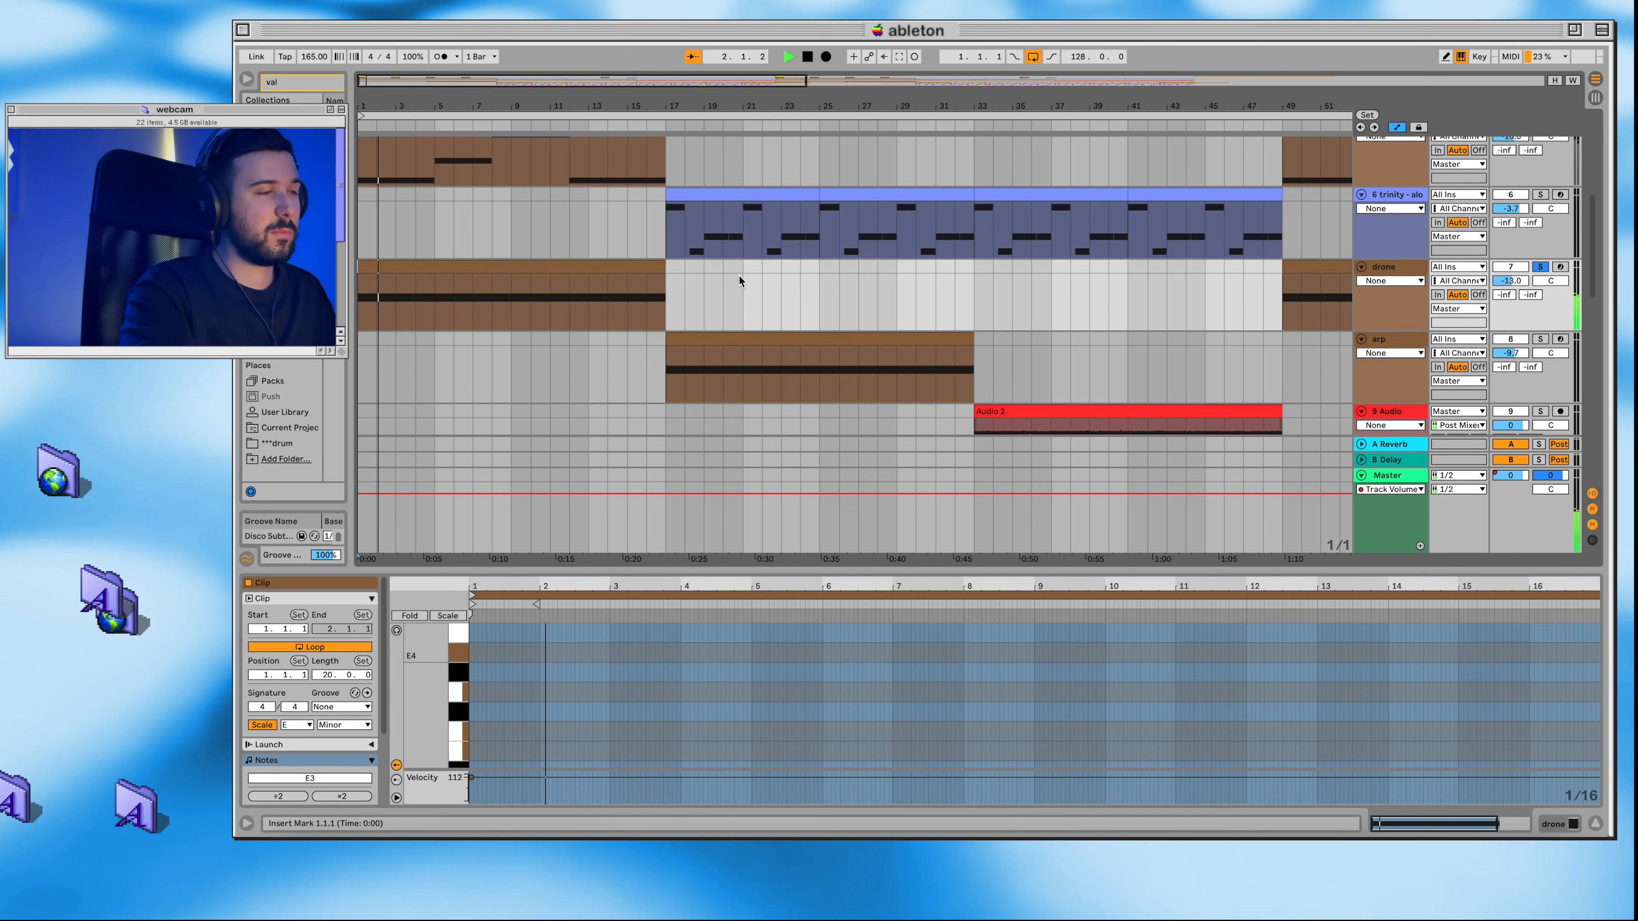
scroll(739, 280, up, 1)
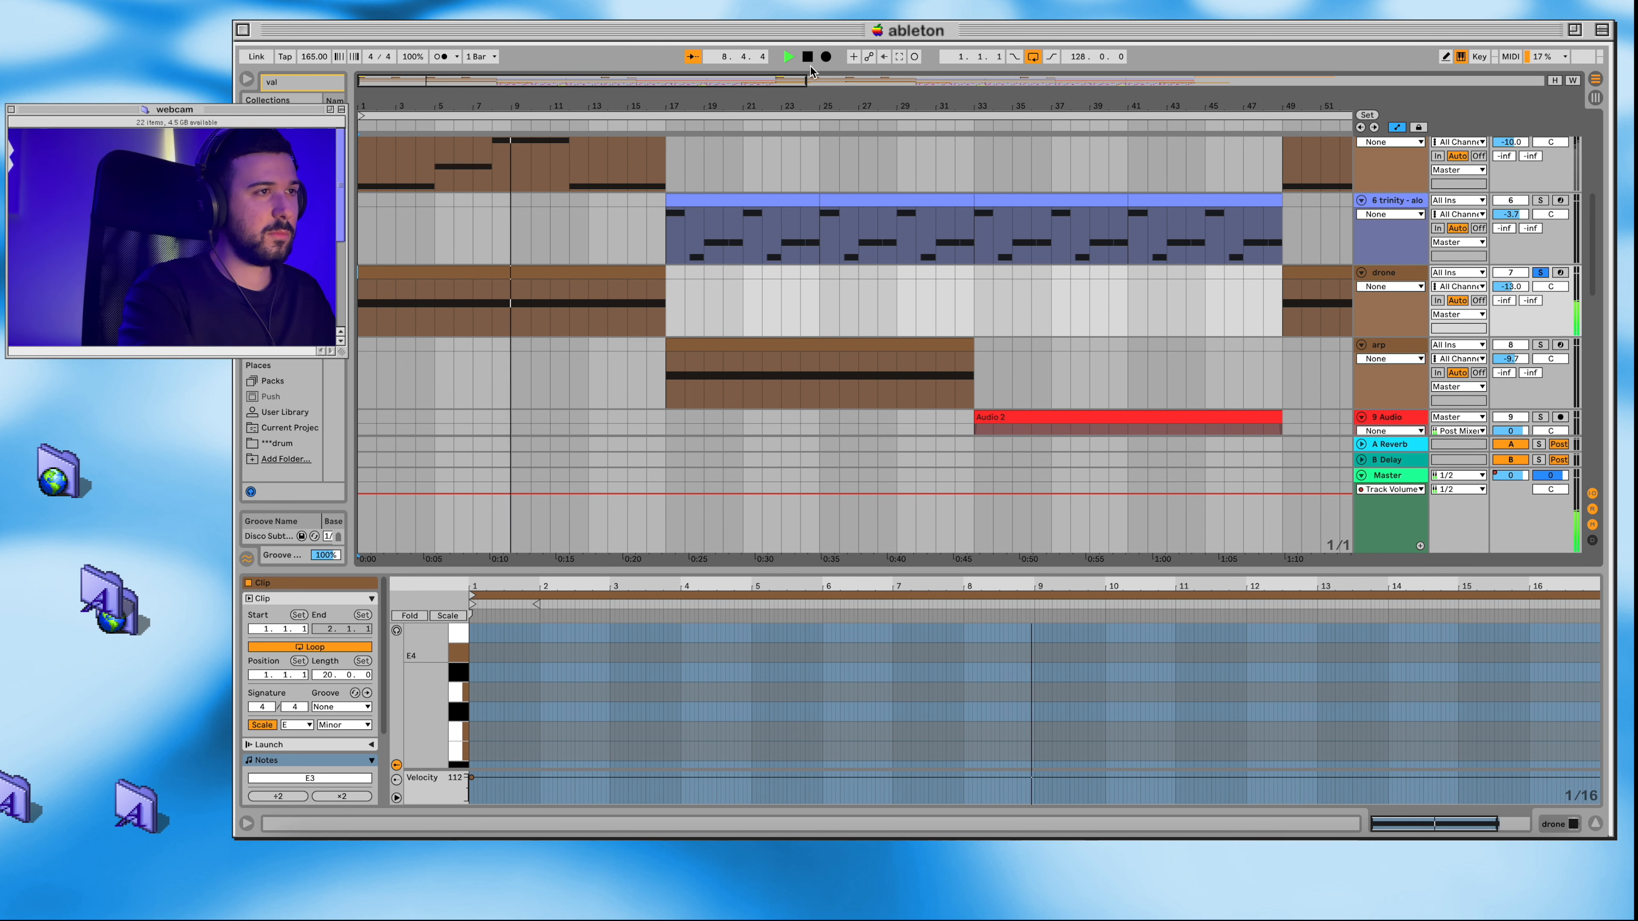
key(space)
Step: Solo the Xpand!2 track, view its plug-in patch and effects, and play the part from the start
scroll(1377, 248, down, 4)
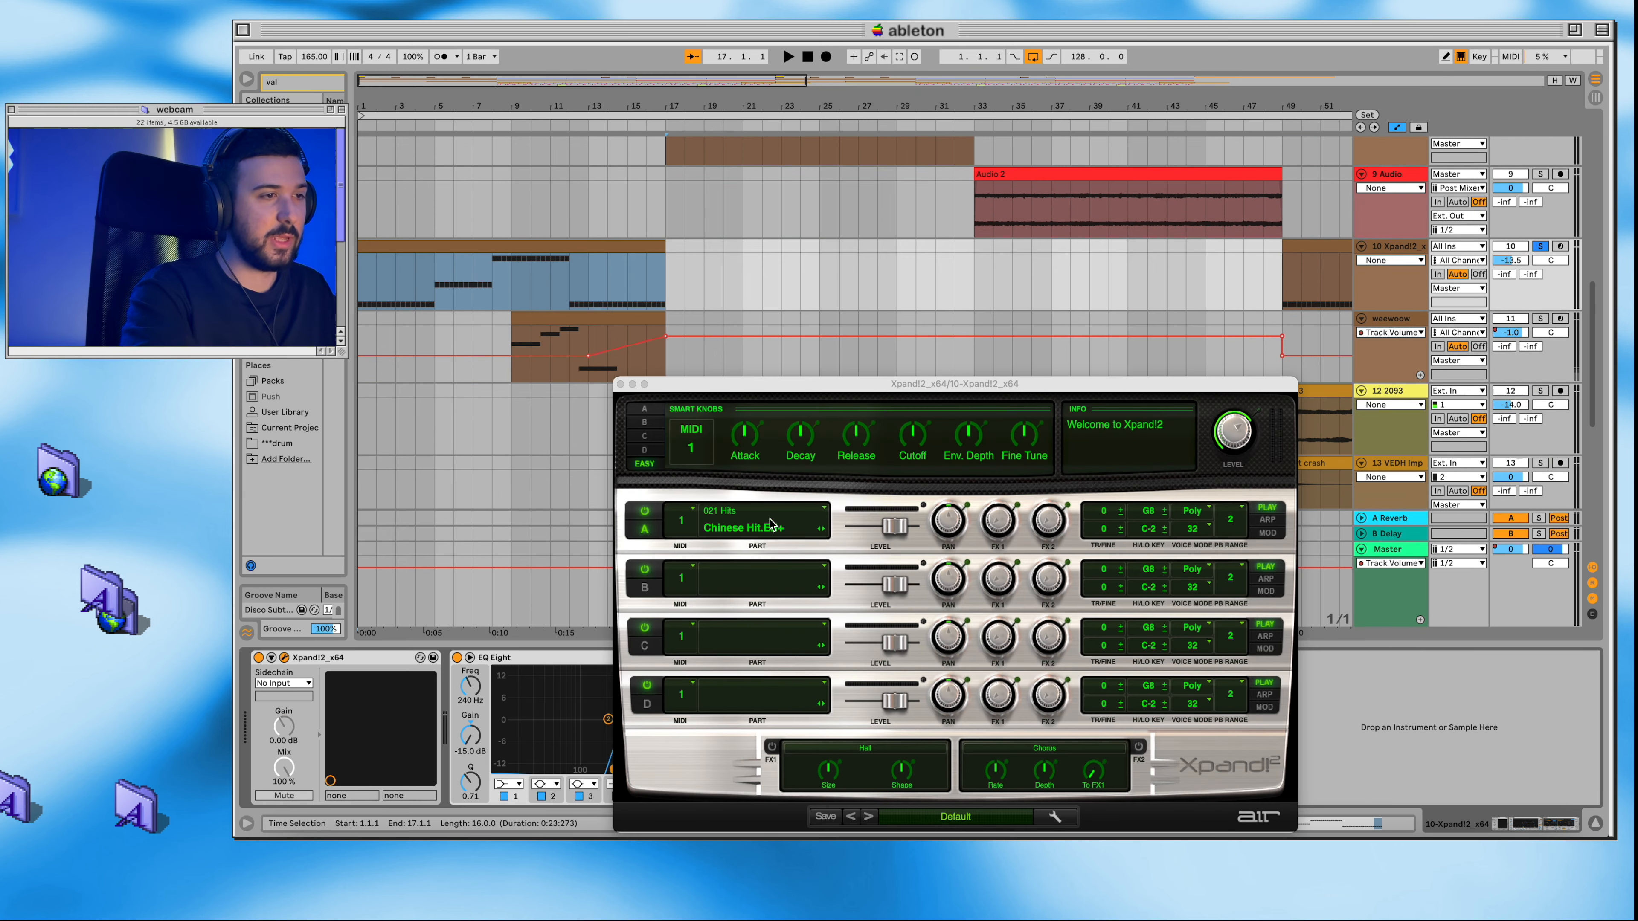
click(620, 385)
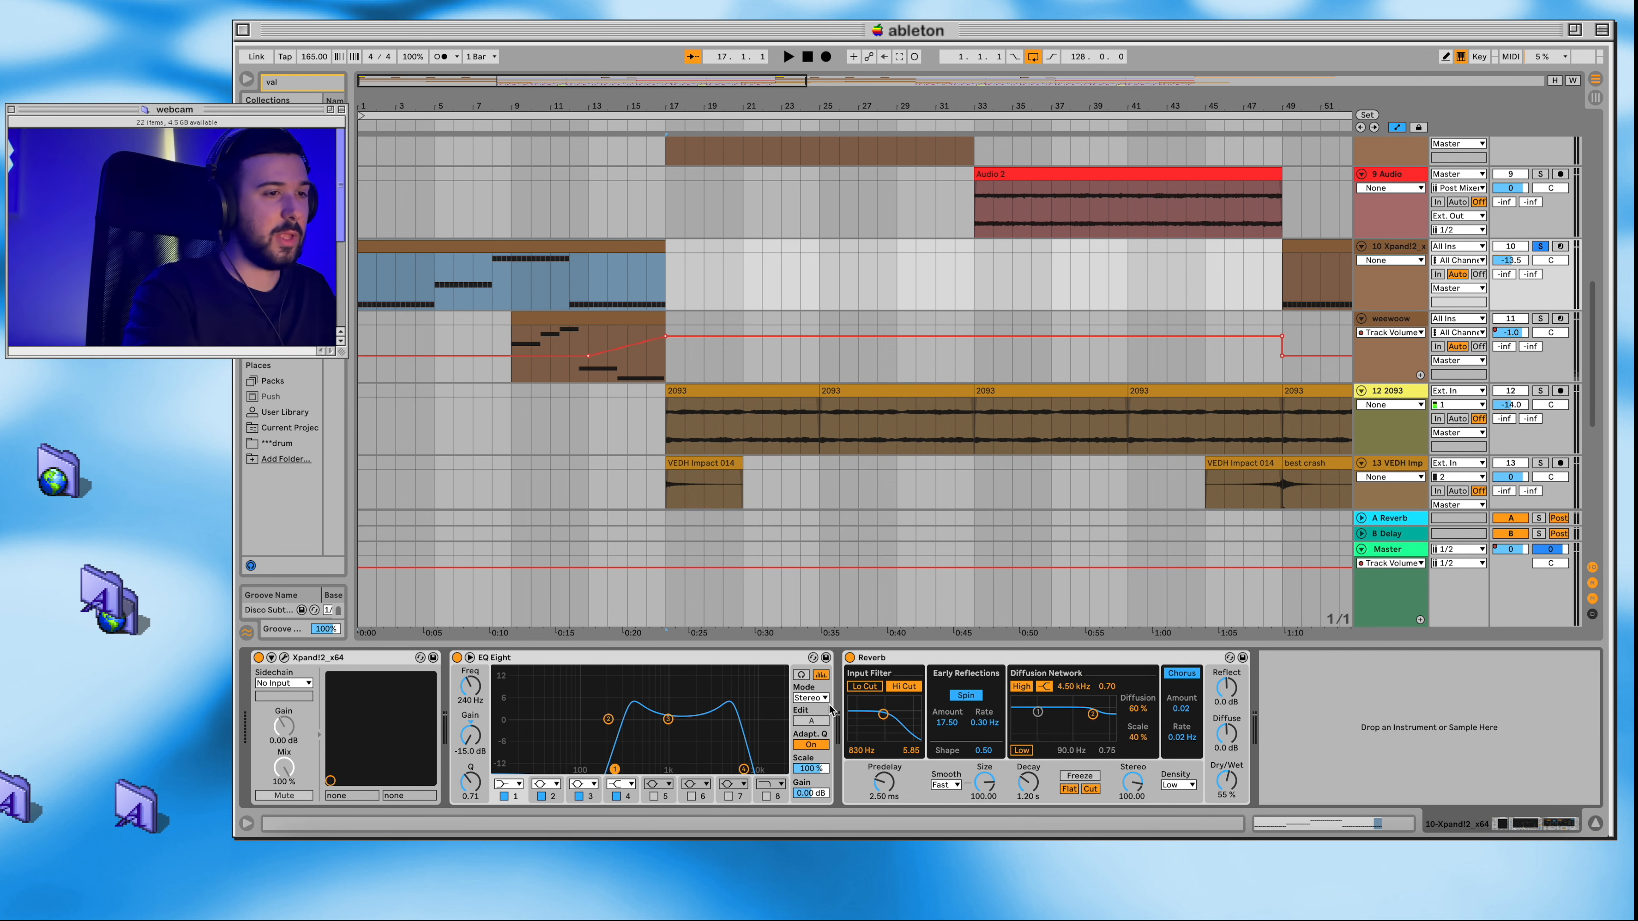
scroll(888, 374, up, 3)
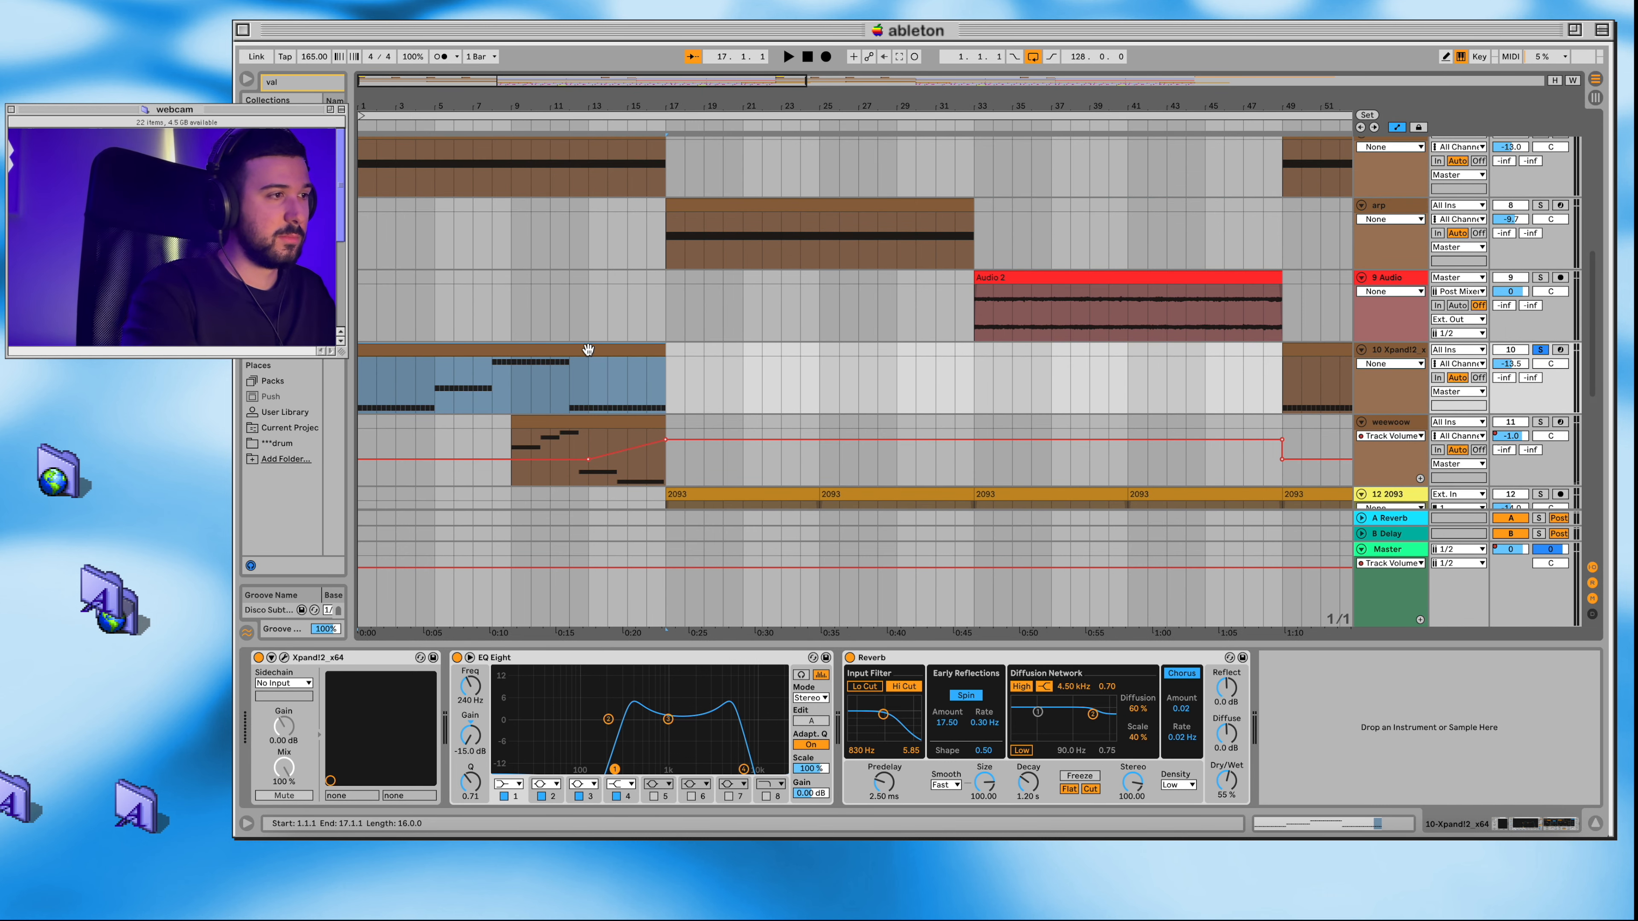
key(space)
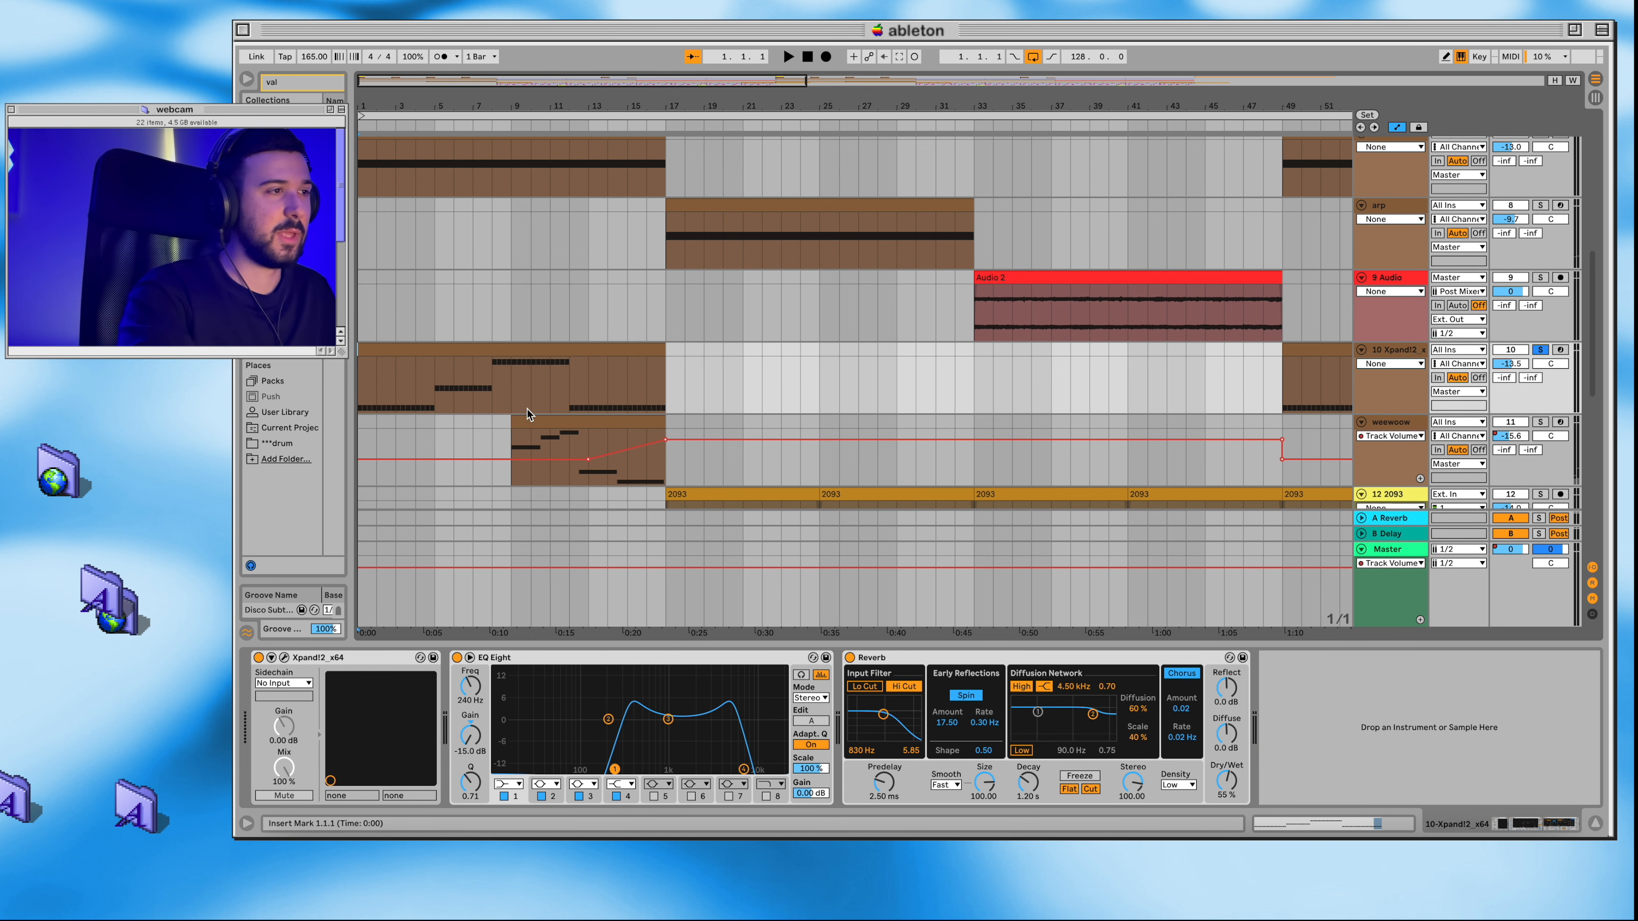
Step: Solo the weewoow track and view its ValhallaSupermassive settings
scroll(527, 410, down, 2)
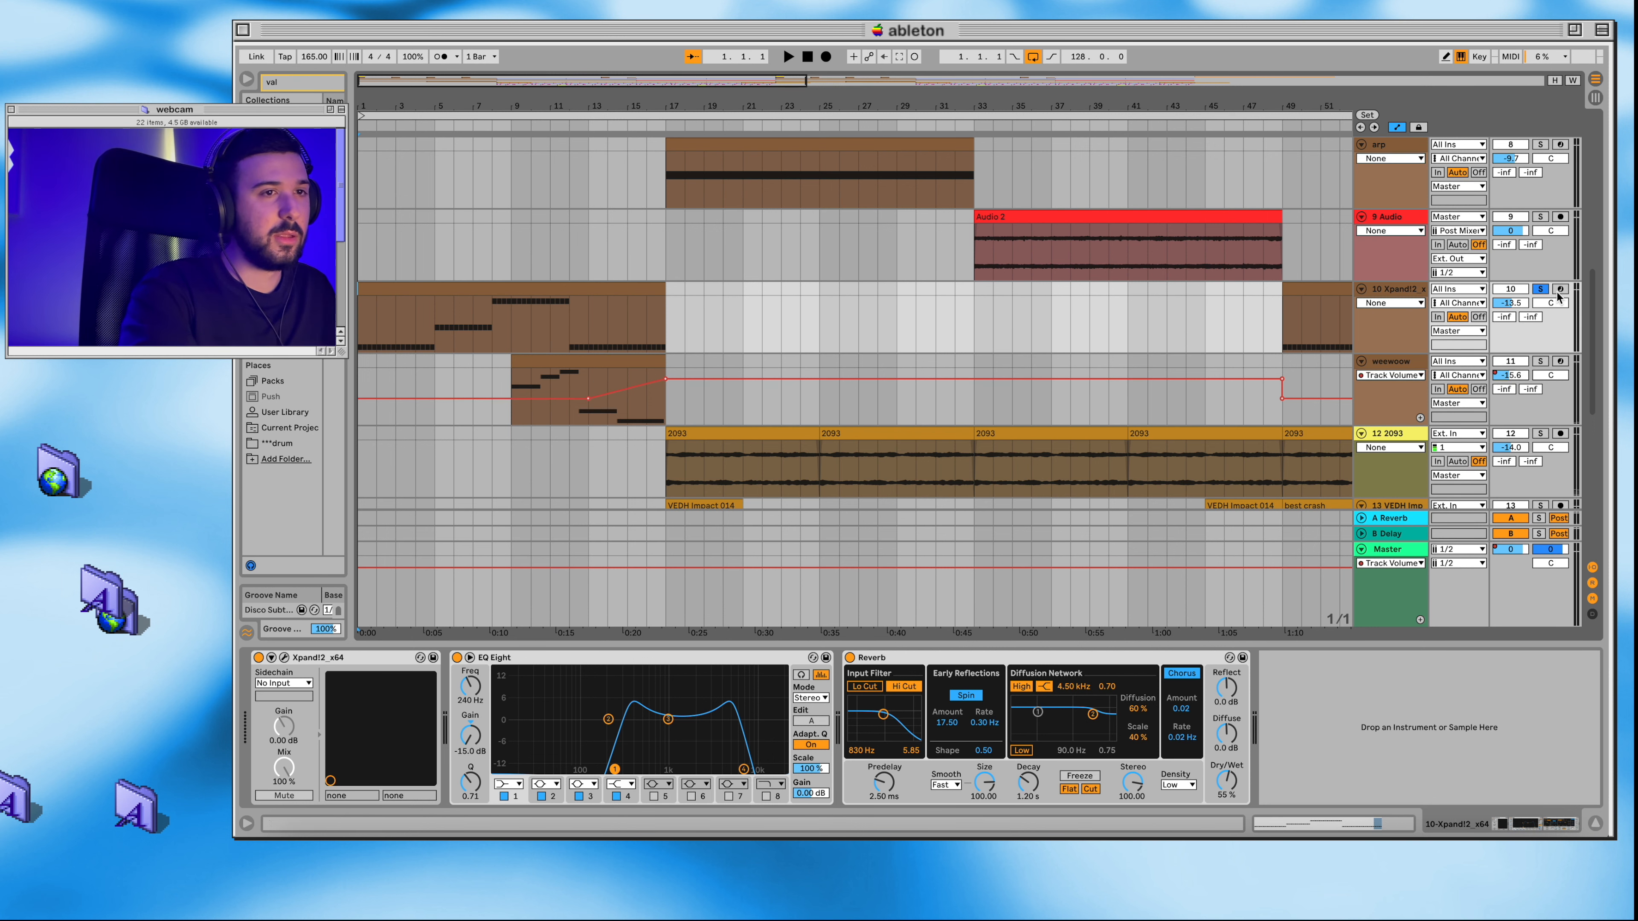
scroll(949, 379, down, 3)
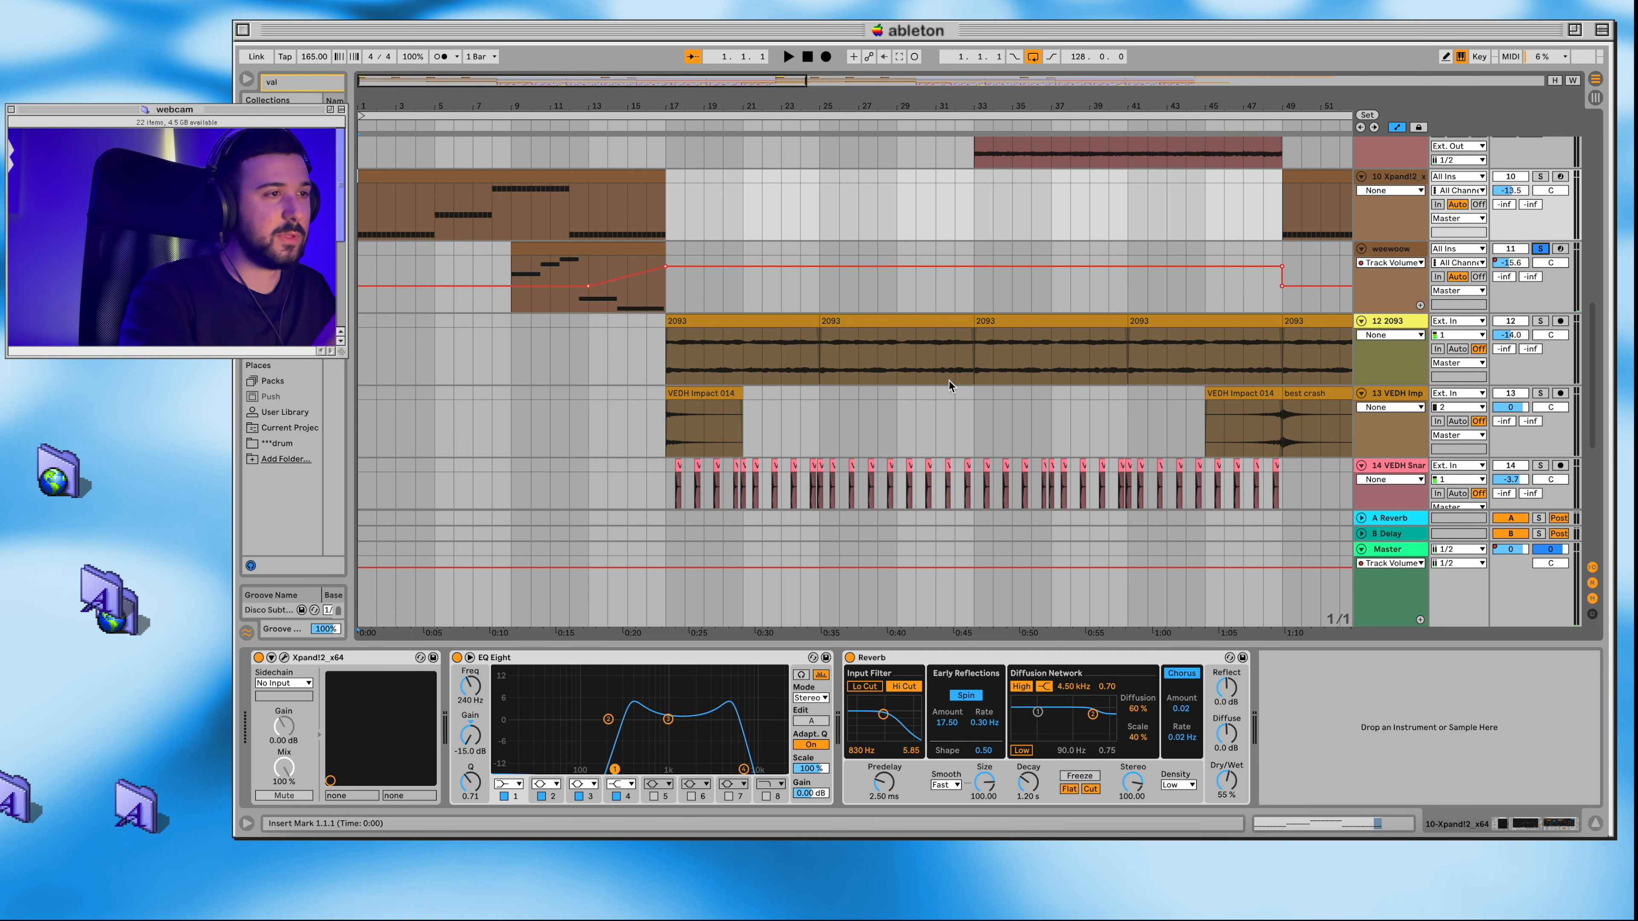
scroll(694, 289, up, 1)
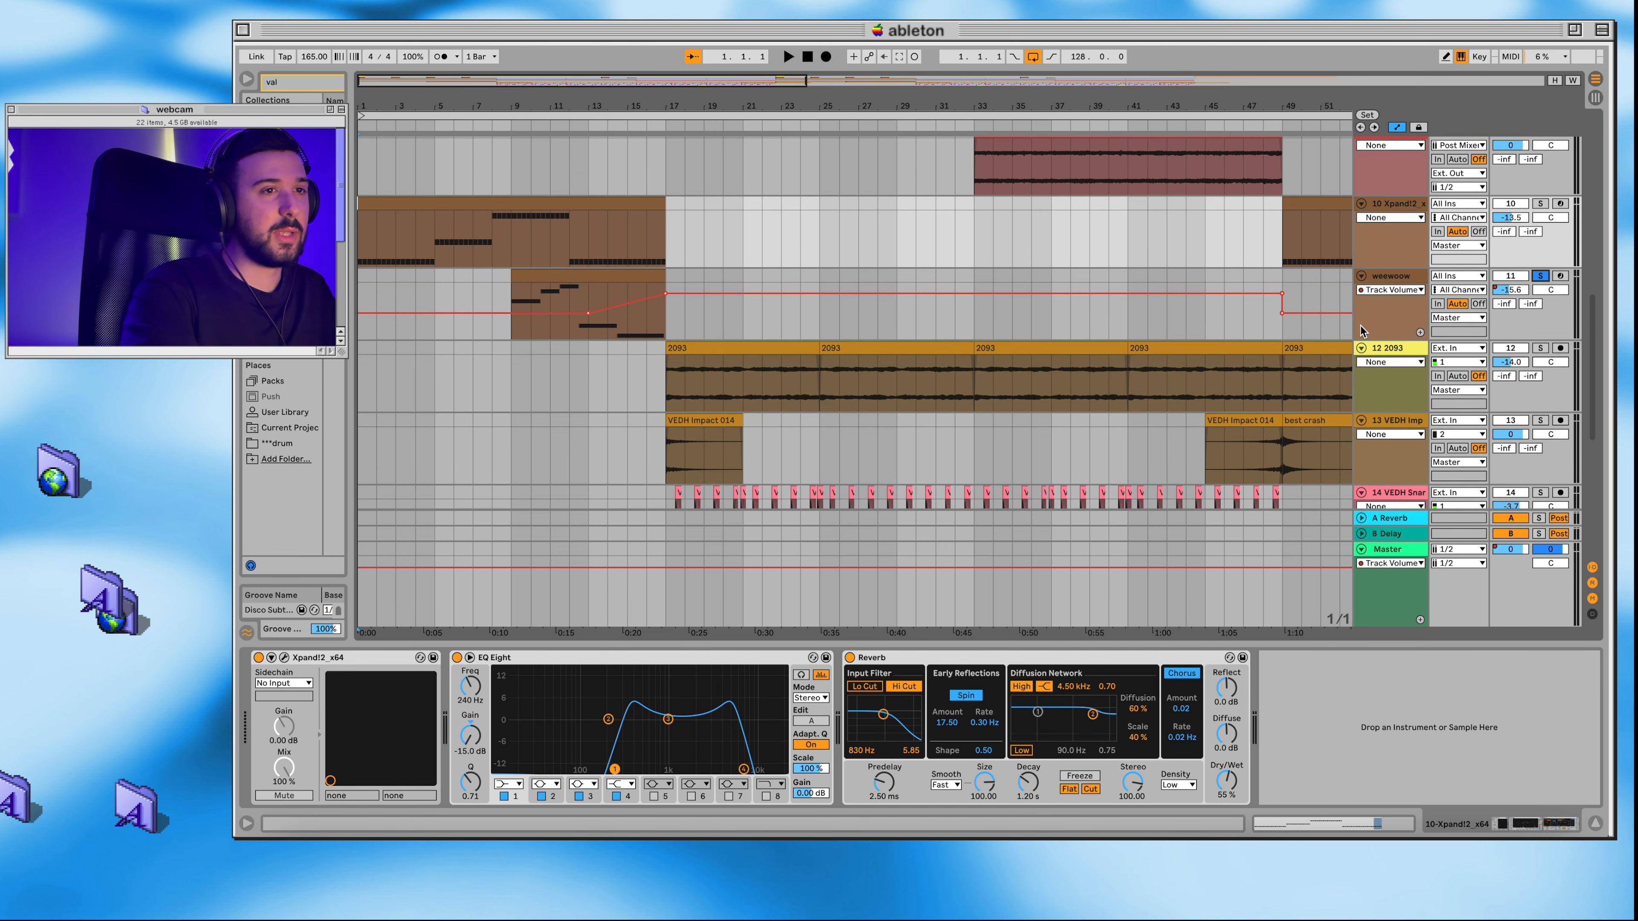
click(1409, 277)
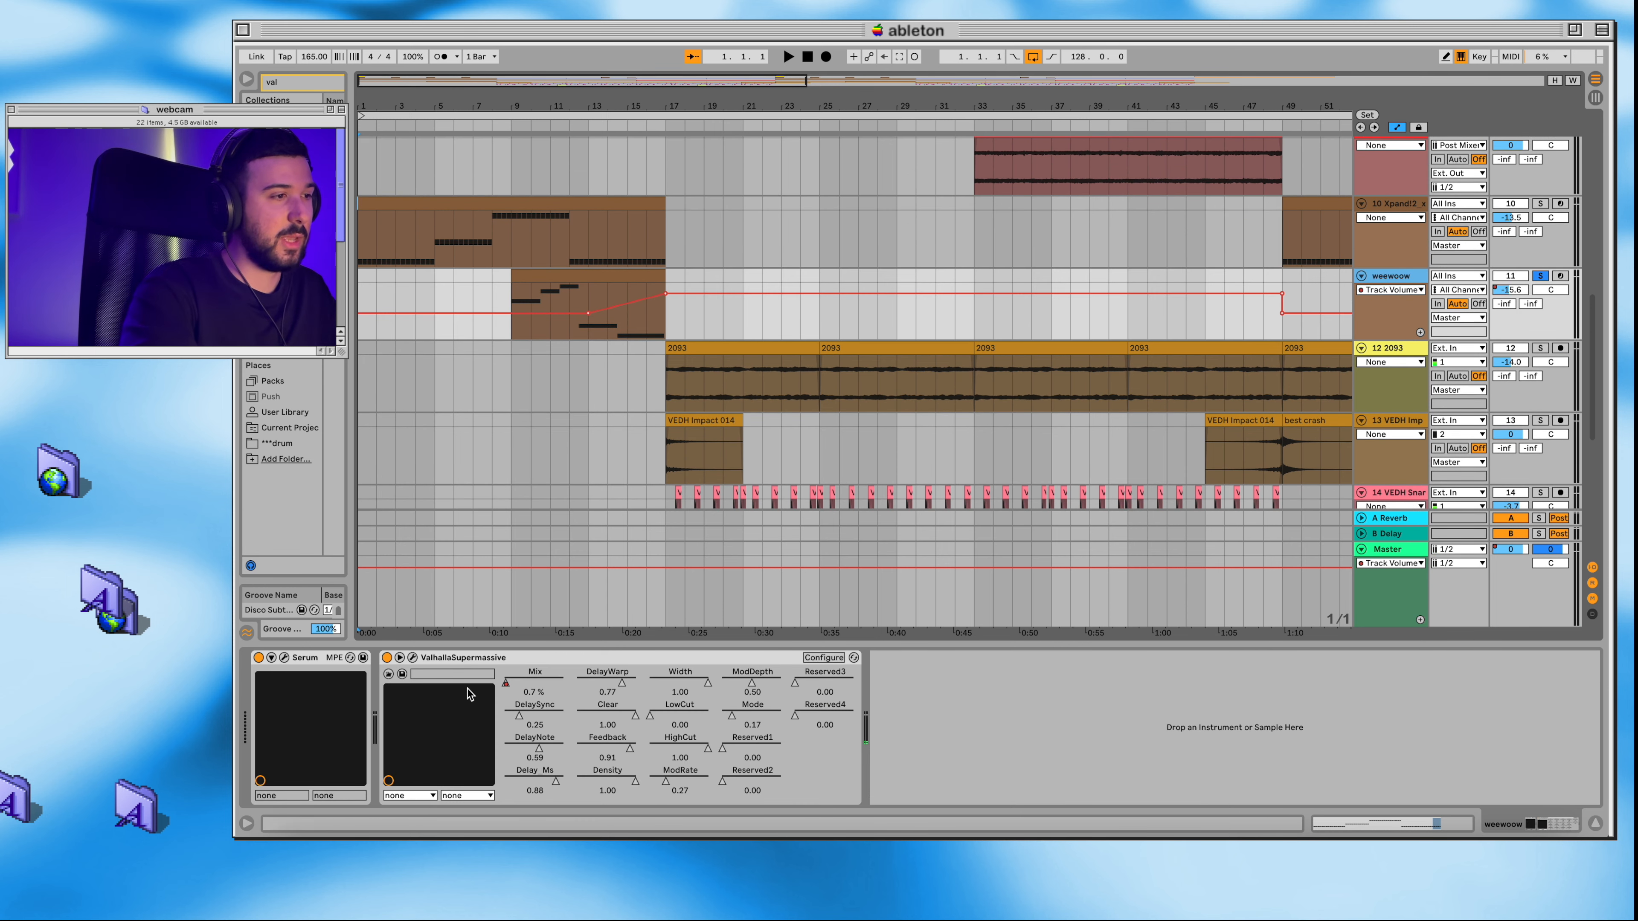
click(413, 657)
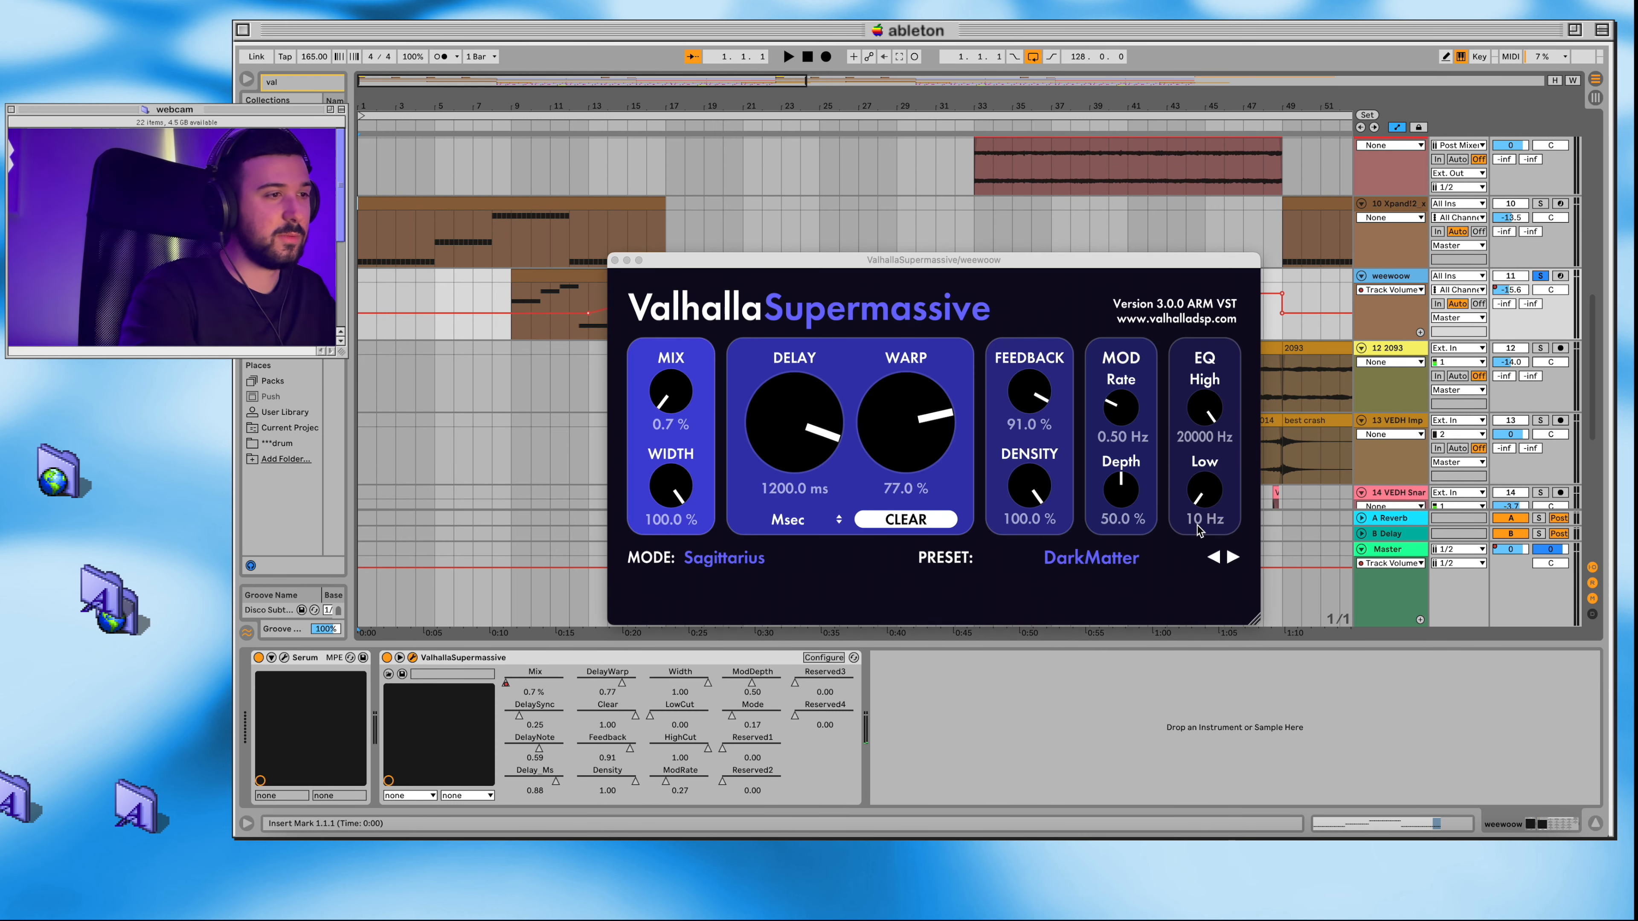
click(615, 260)
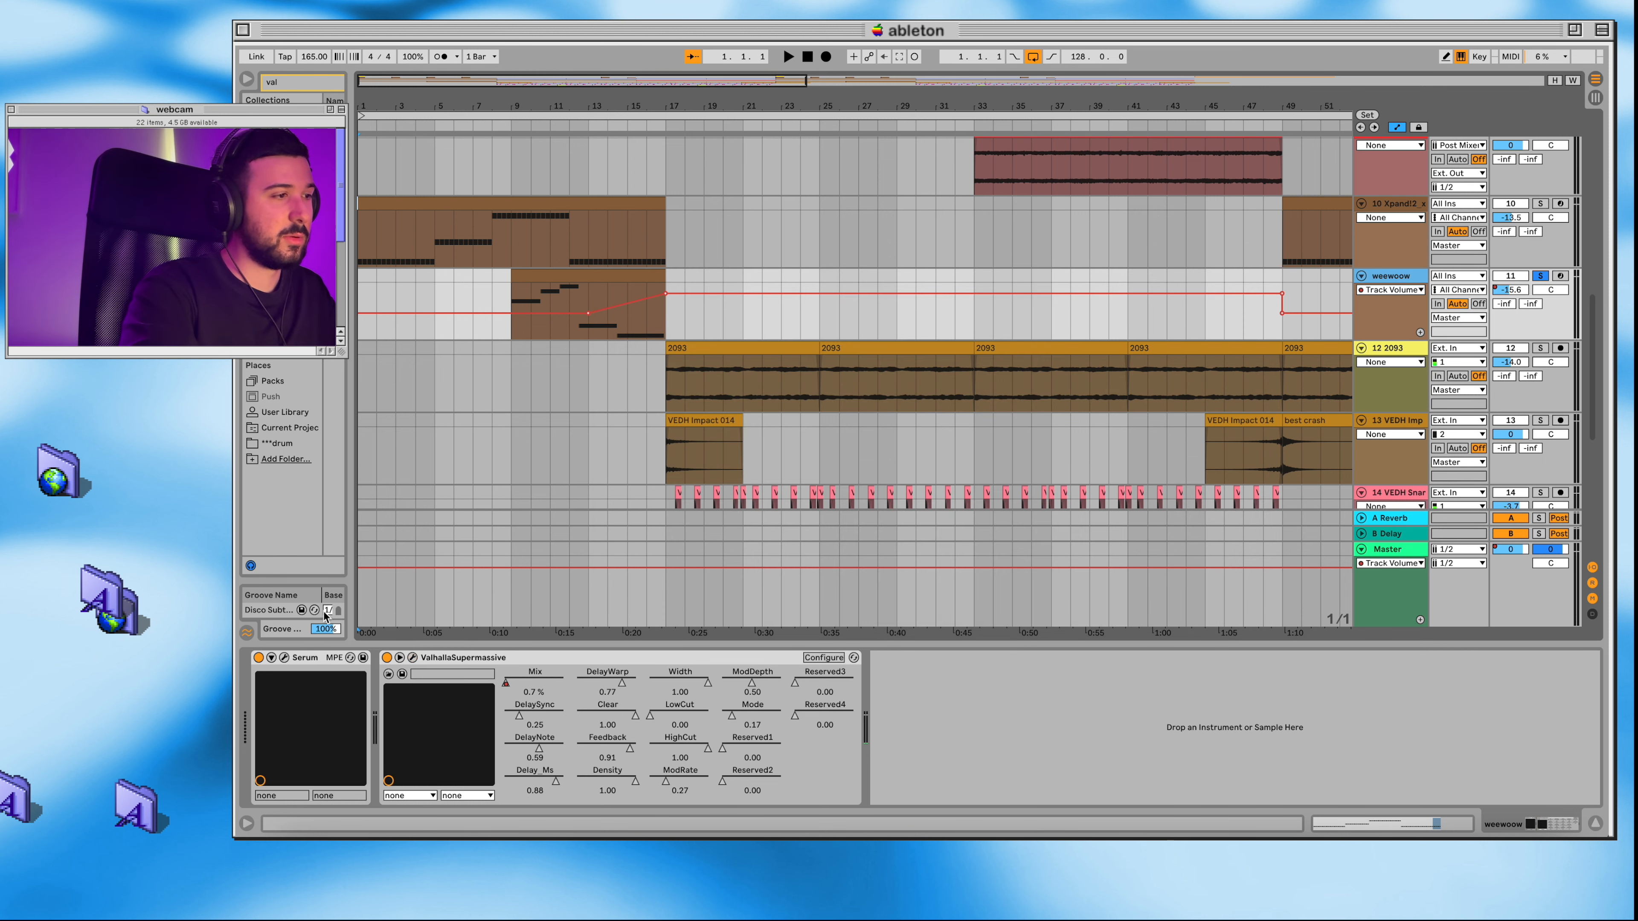
Step: View the weewoow track's Serum preset, and play the soloed part from about bar 9 until past its clip
click(284, 657)
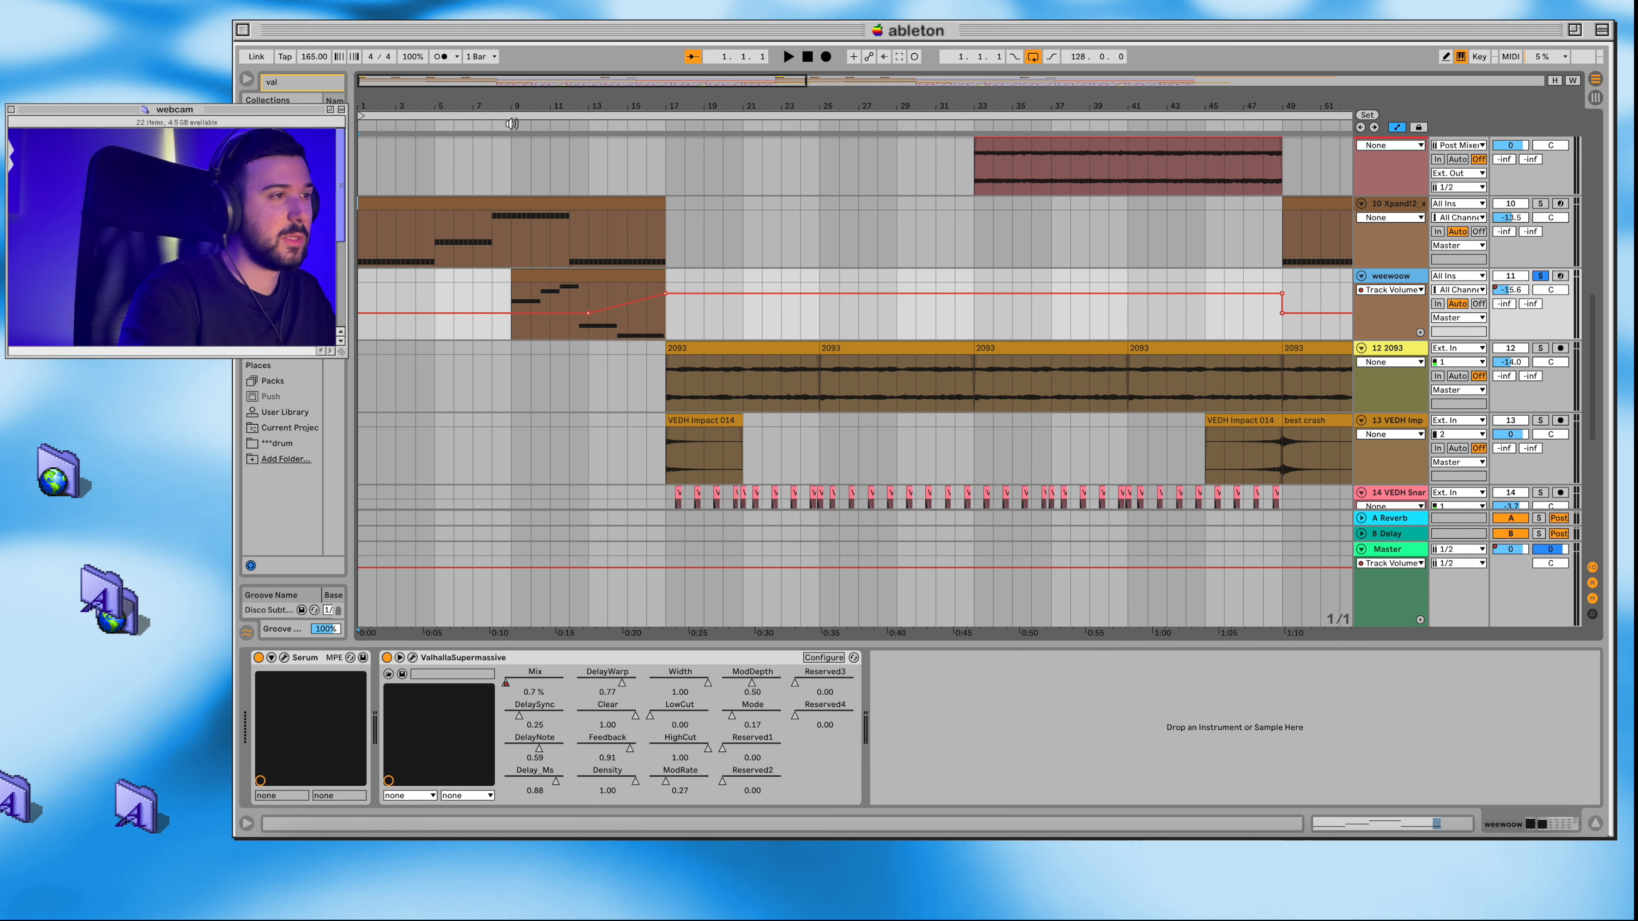
click(512, 123)
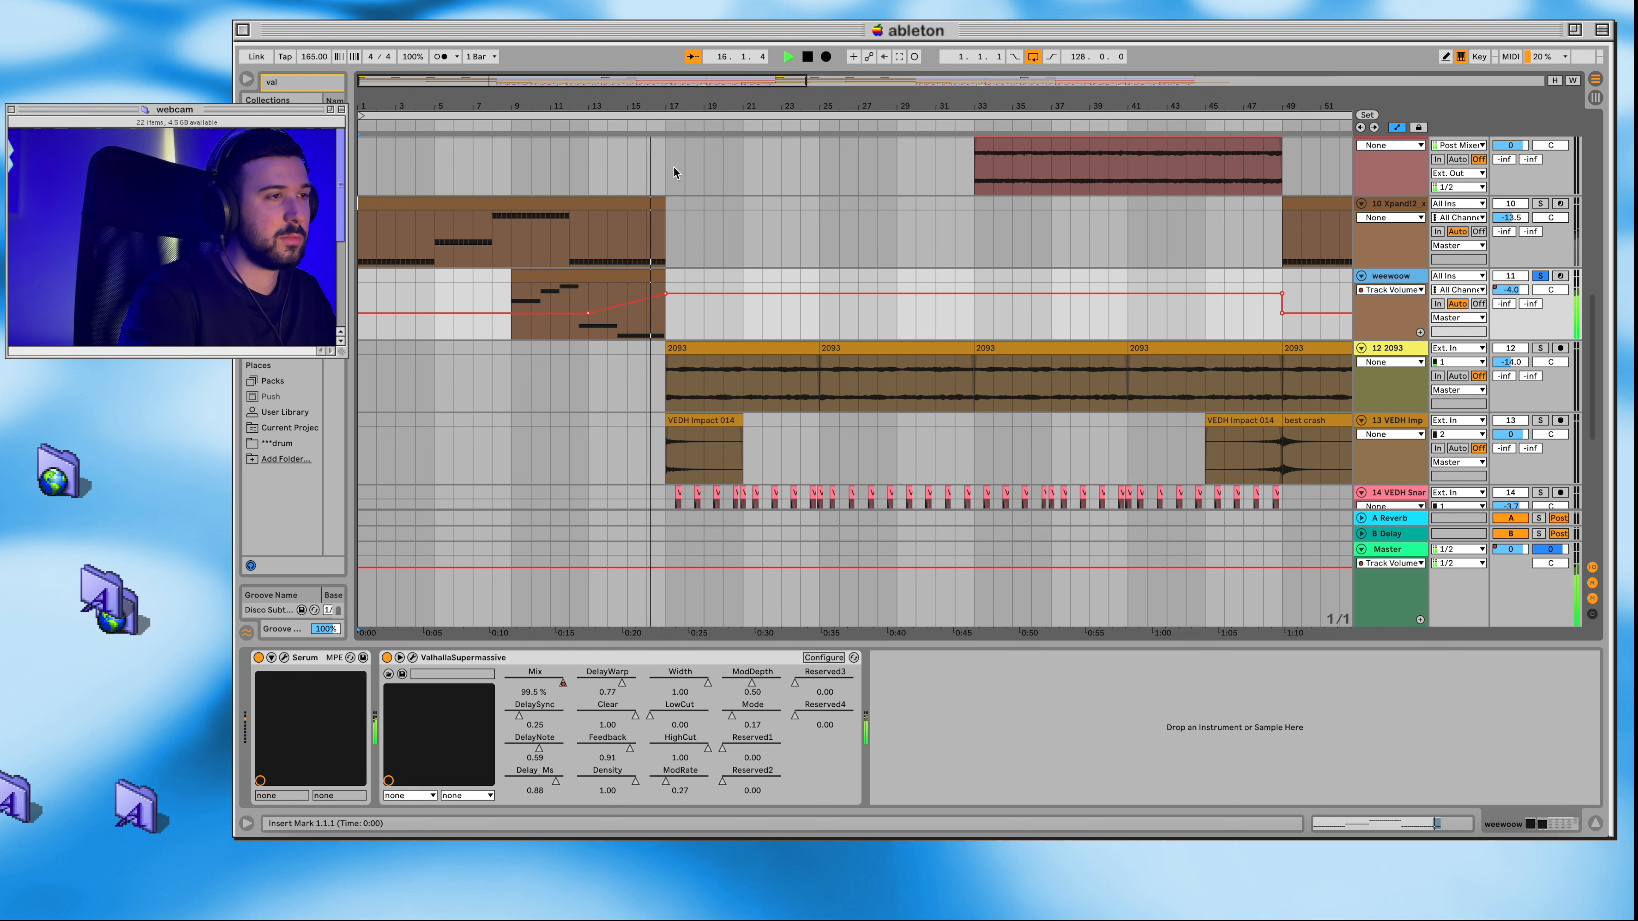
double_click(808, 56)
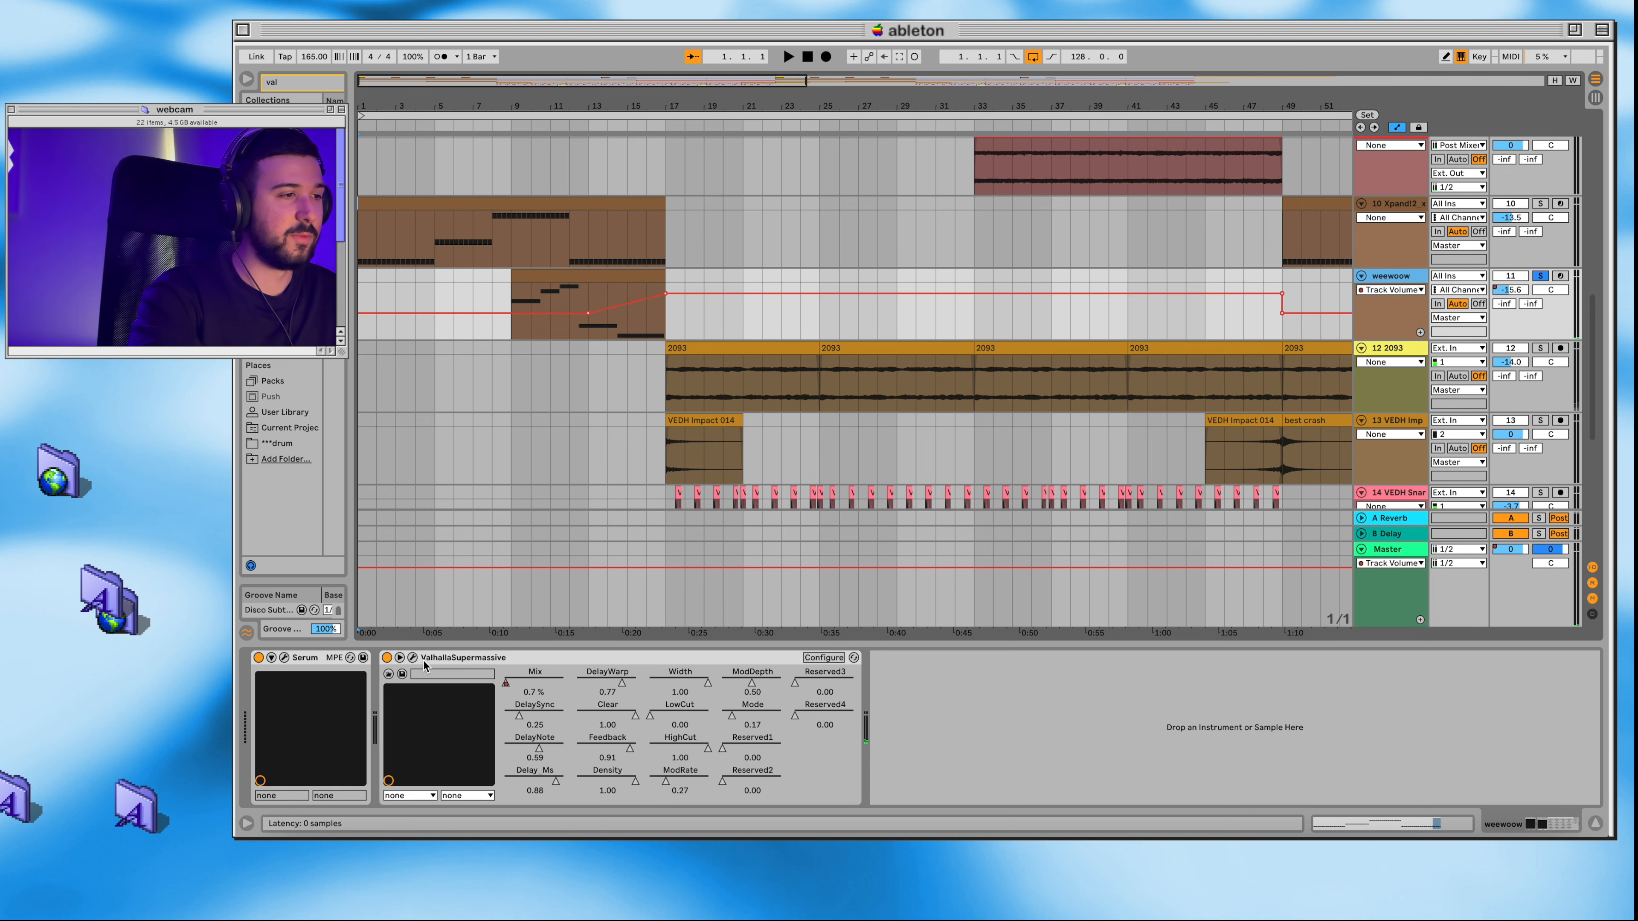
Step: Turn off the weewoow solo, look over the upper tracks, and play all layers together from the start
scroll(690, 264, up, 10)
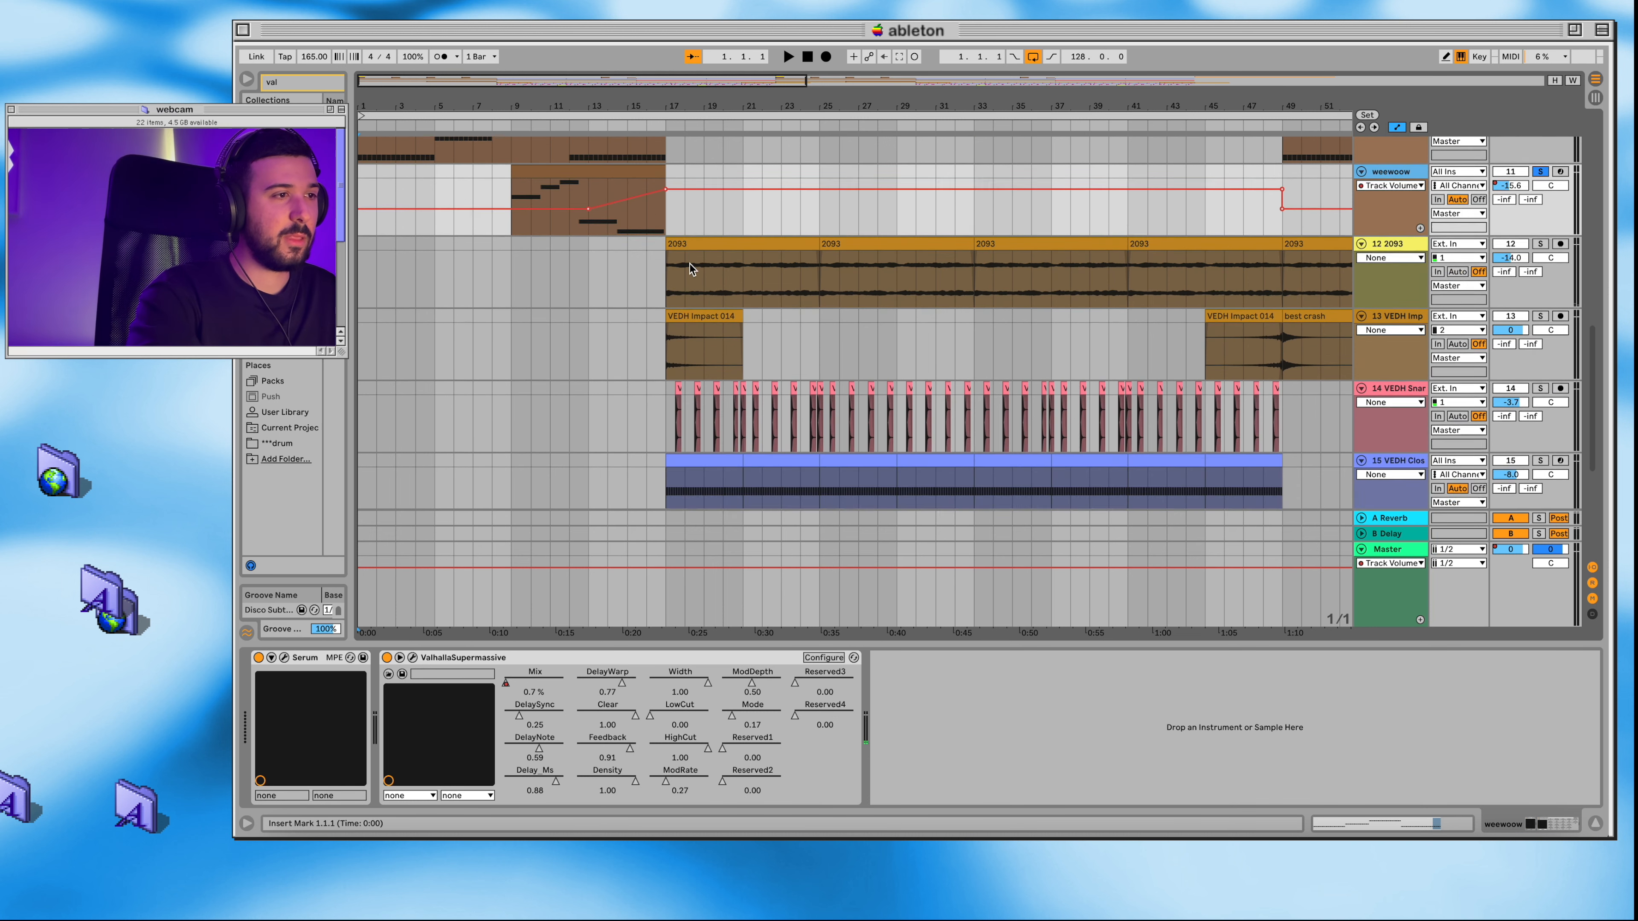
scroll(690, 264, up, 1)
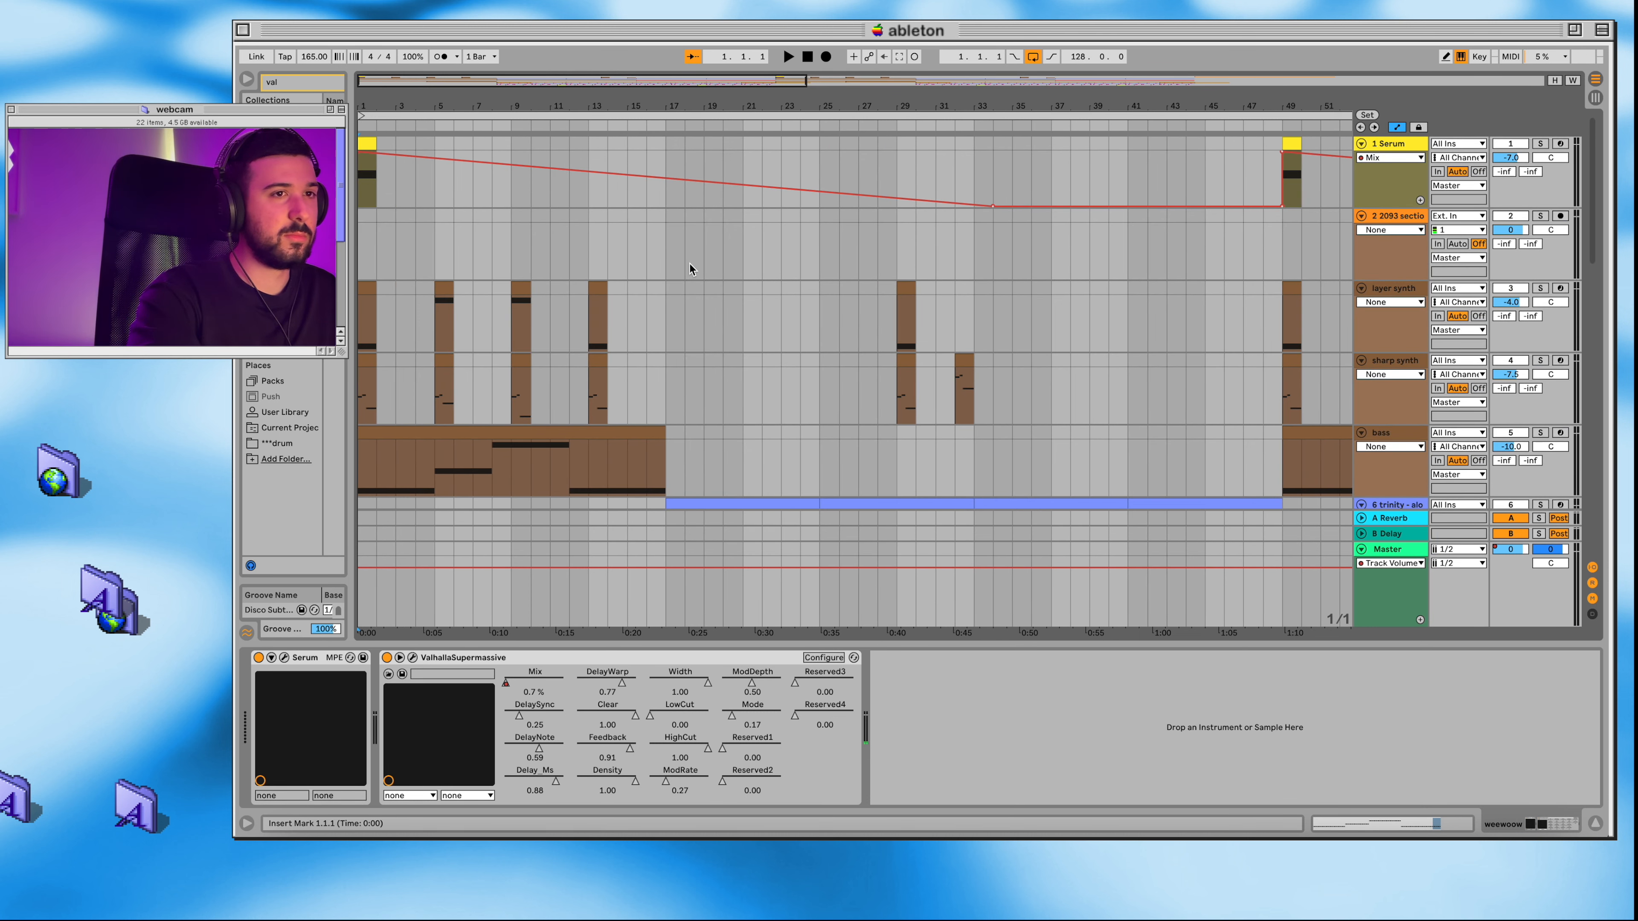
scroll(660, 333, down, 6)
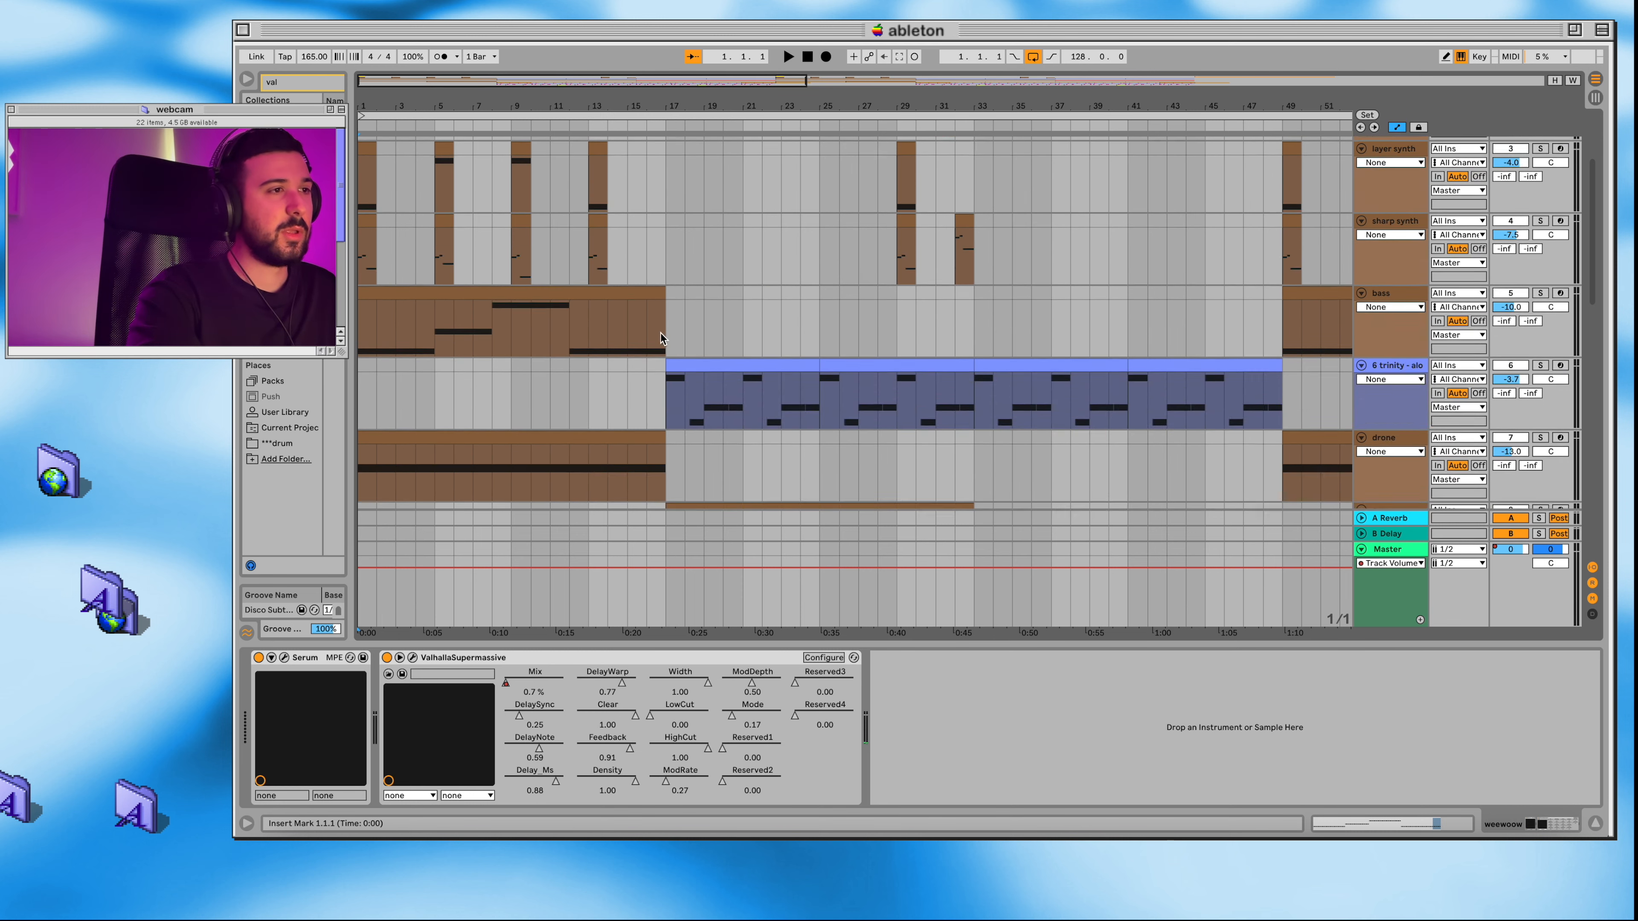
scroll(660, 333, up, 6)
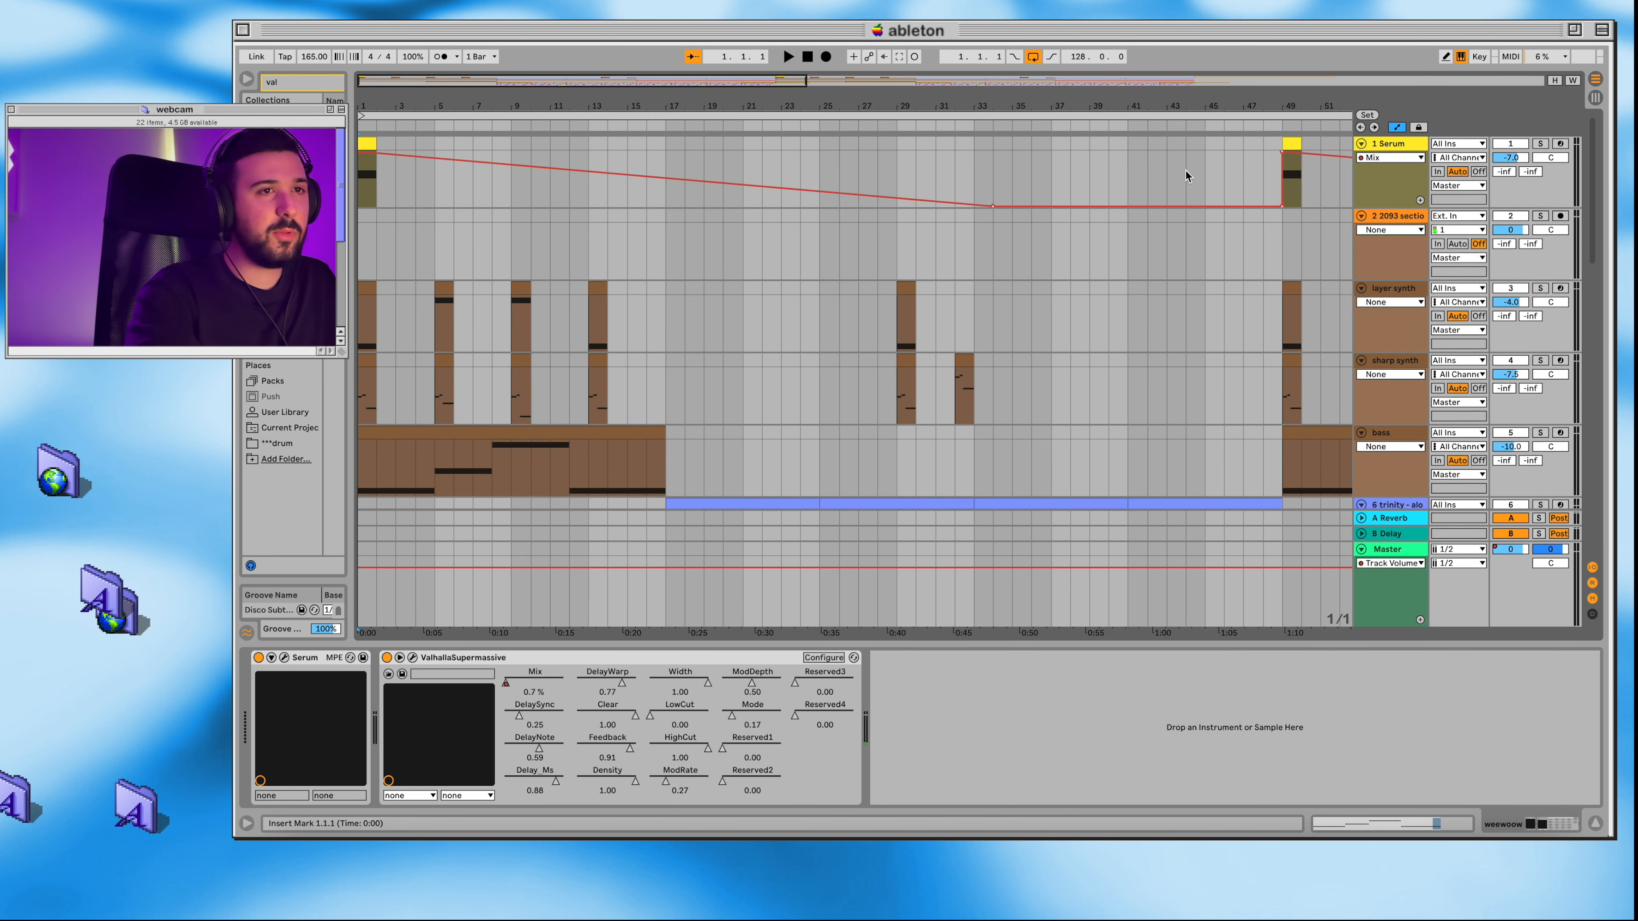
scroll(883, 332, down, 8)
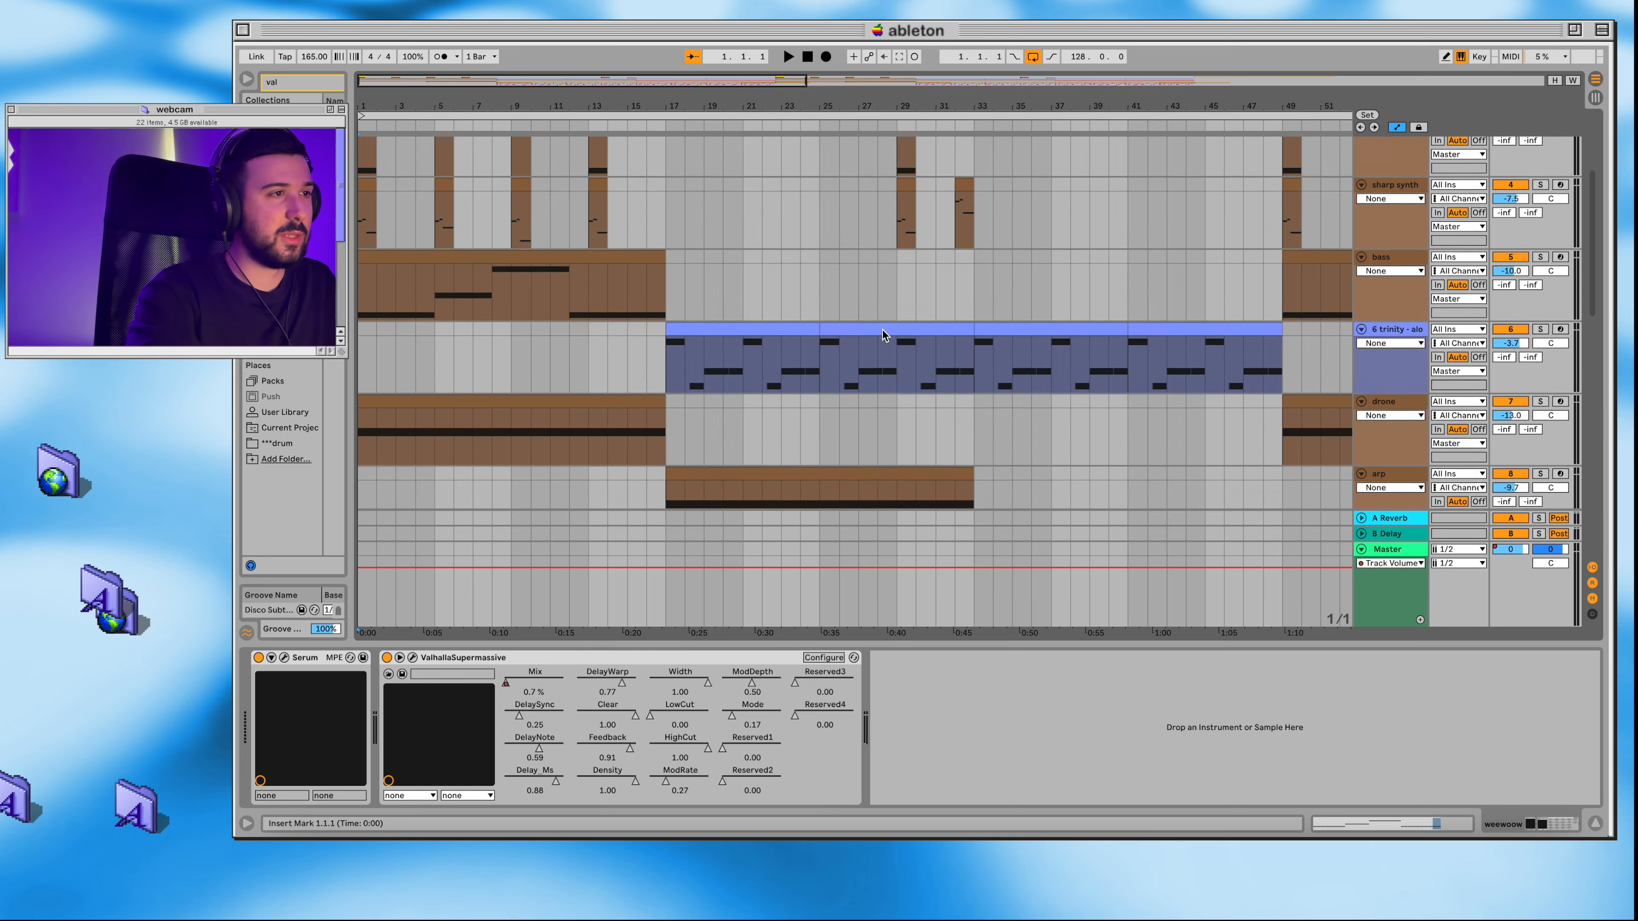
click(788, 56)
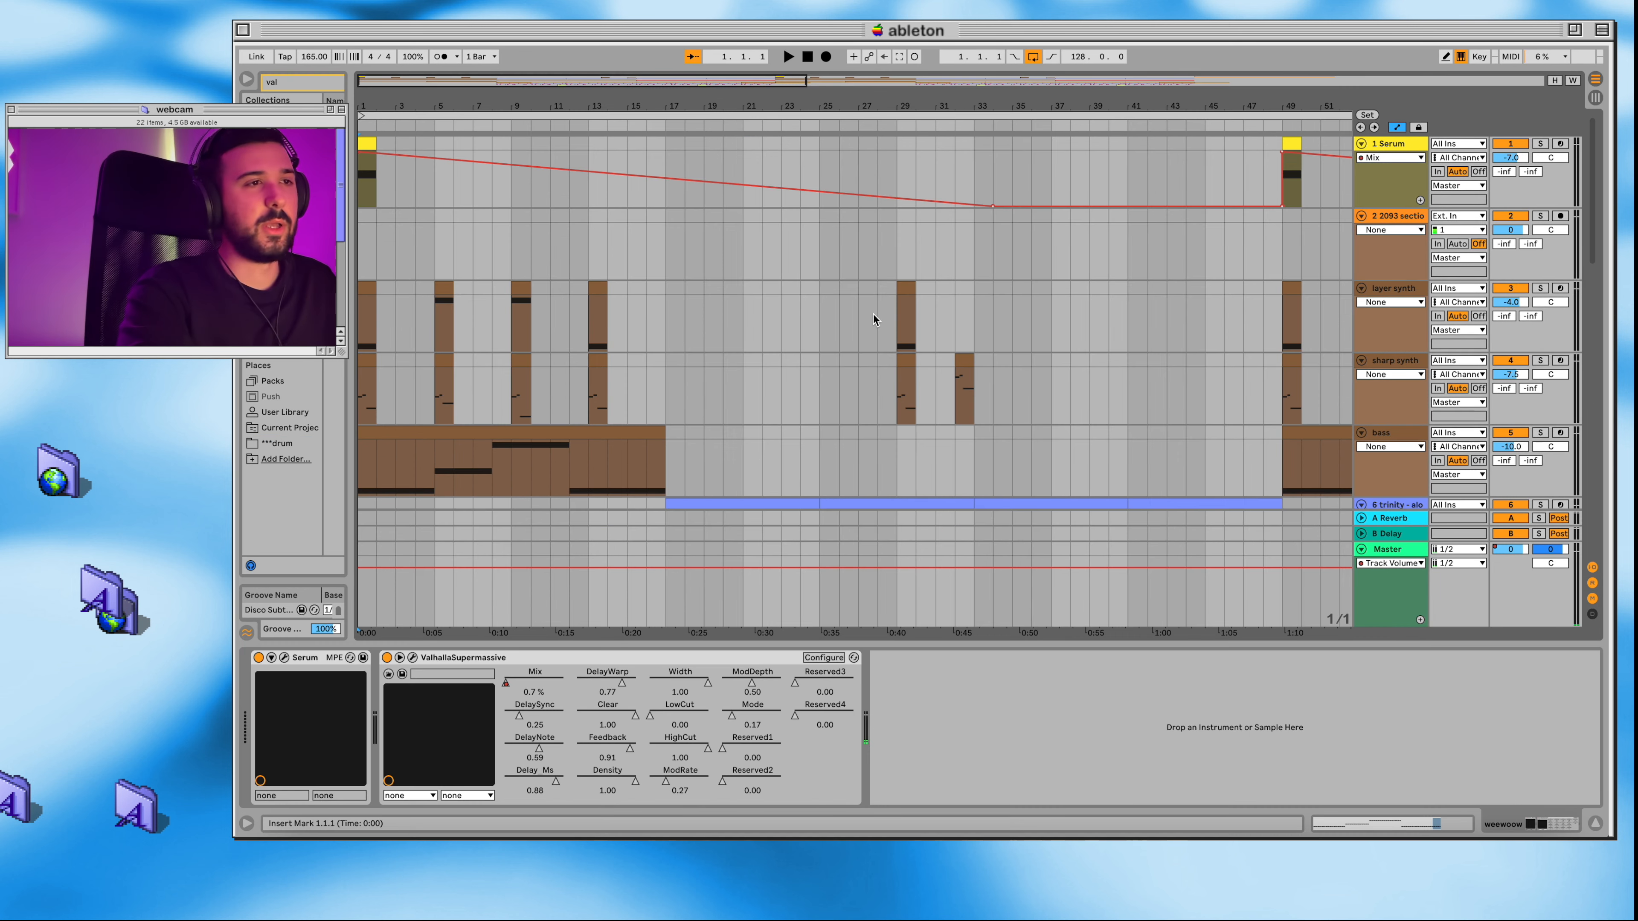
Step: Look over the tracks following the intro and solo the trinity track
scroll(878, 380, down, 10)
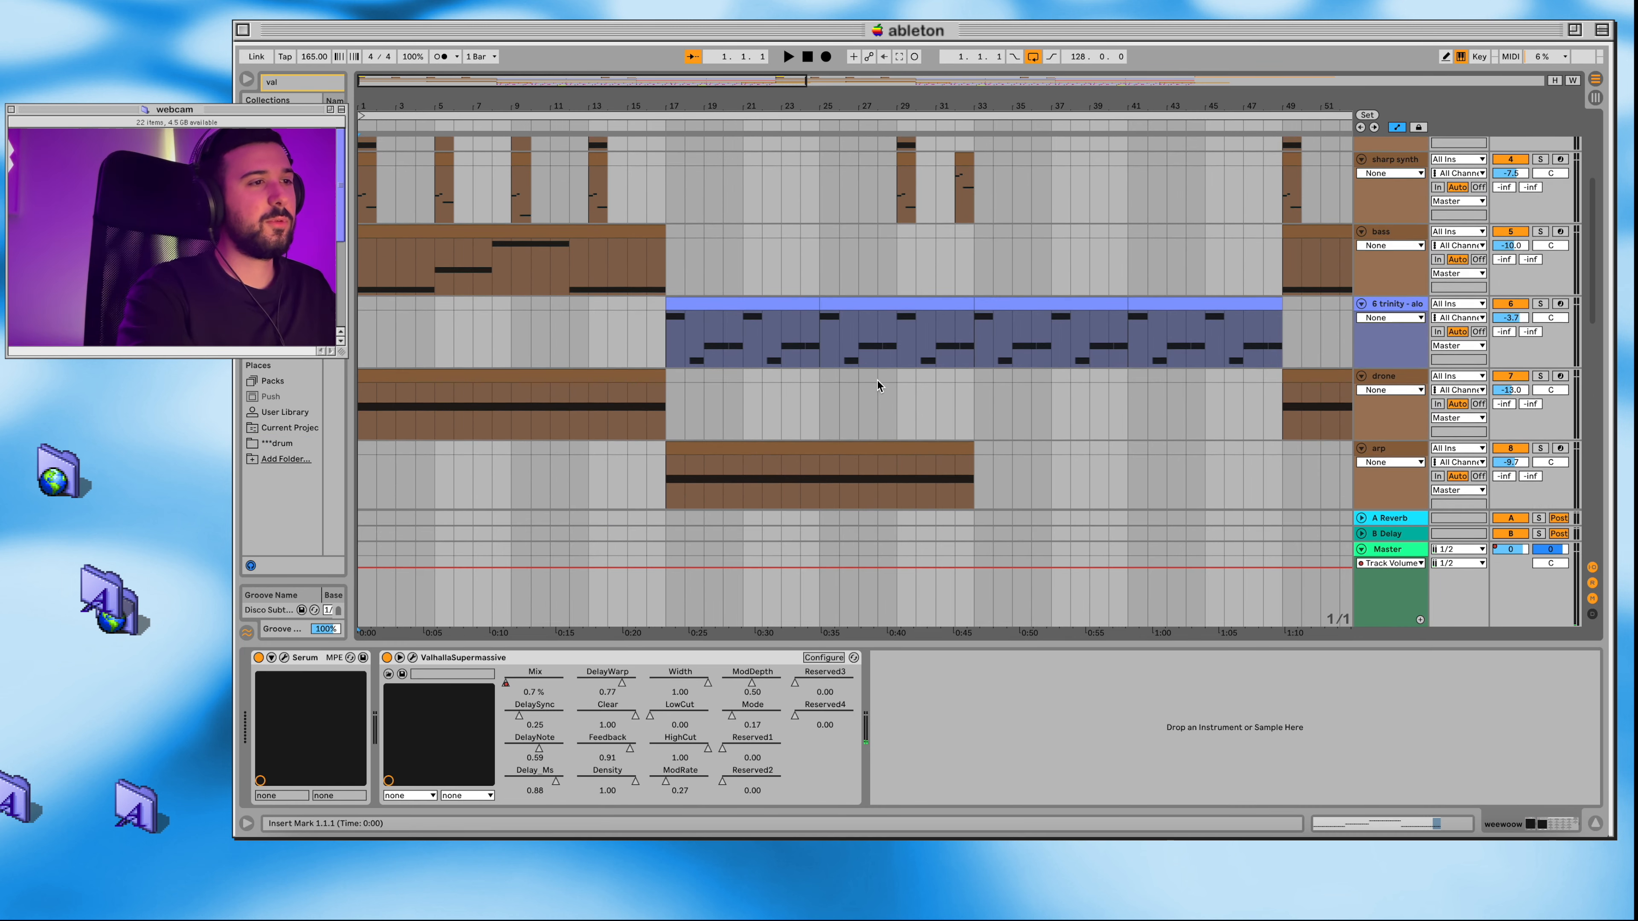
scroll(878, 380, up, 10)
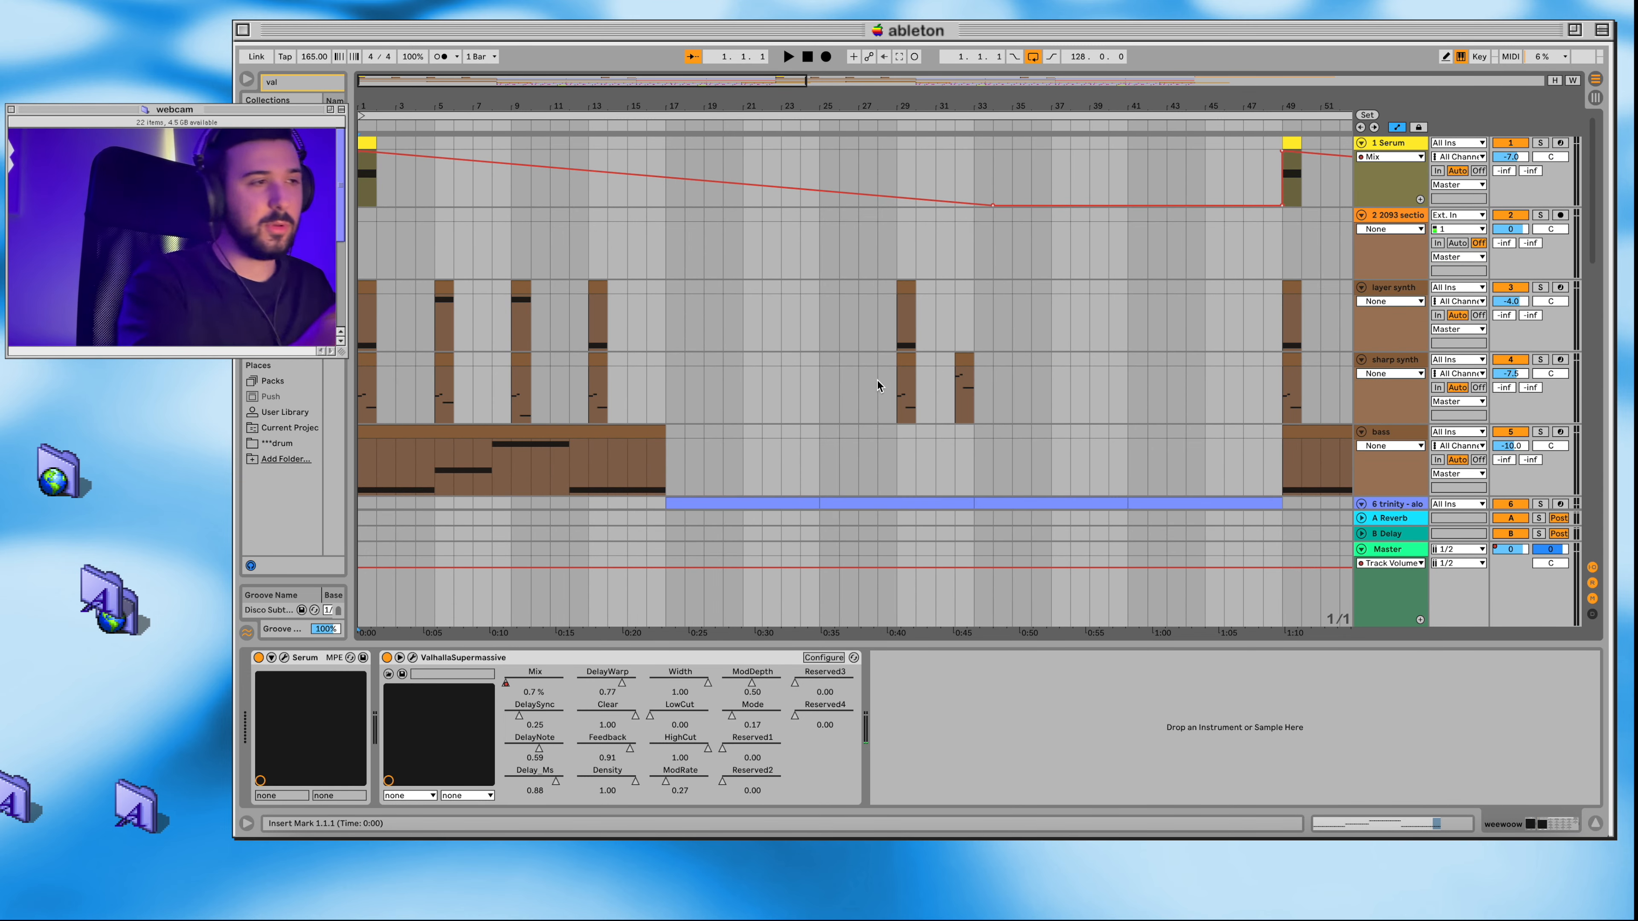
scroll(741, 358, down, 3)
scroll(741, 359, up, 2)
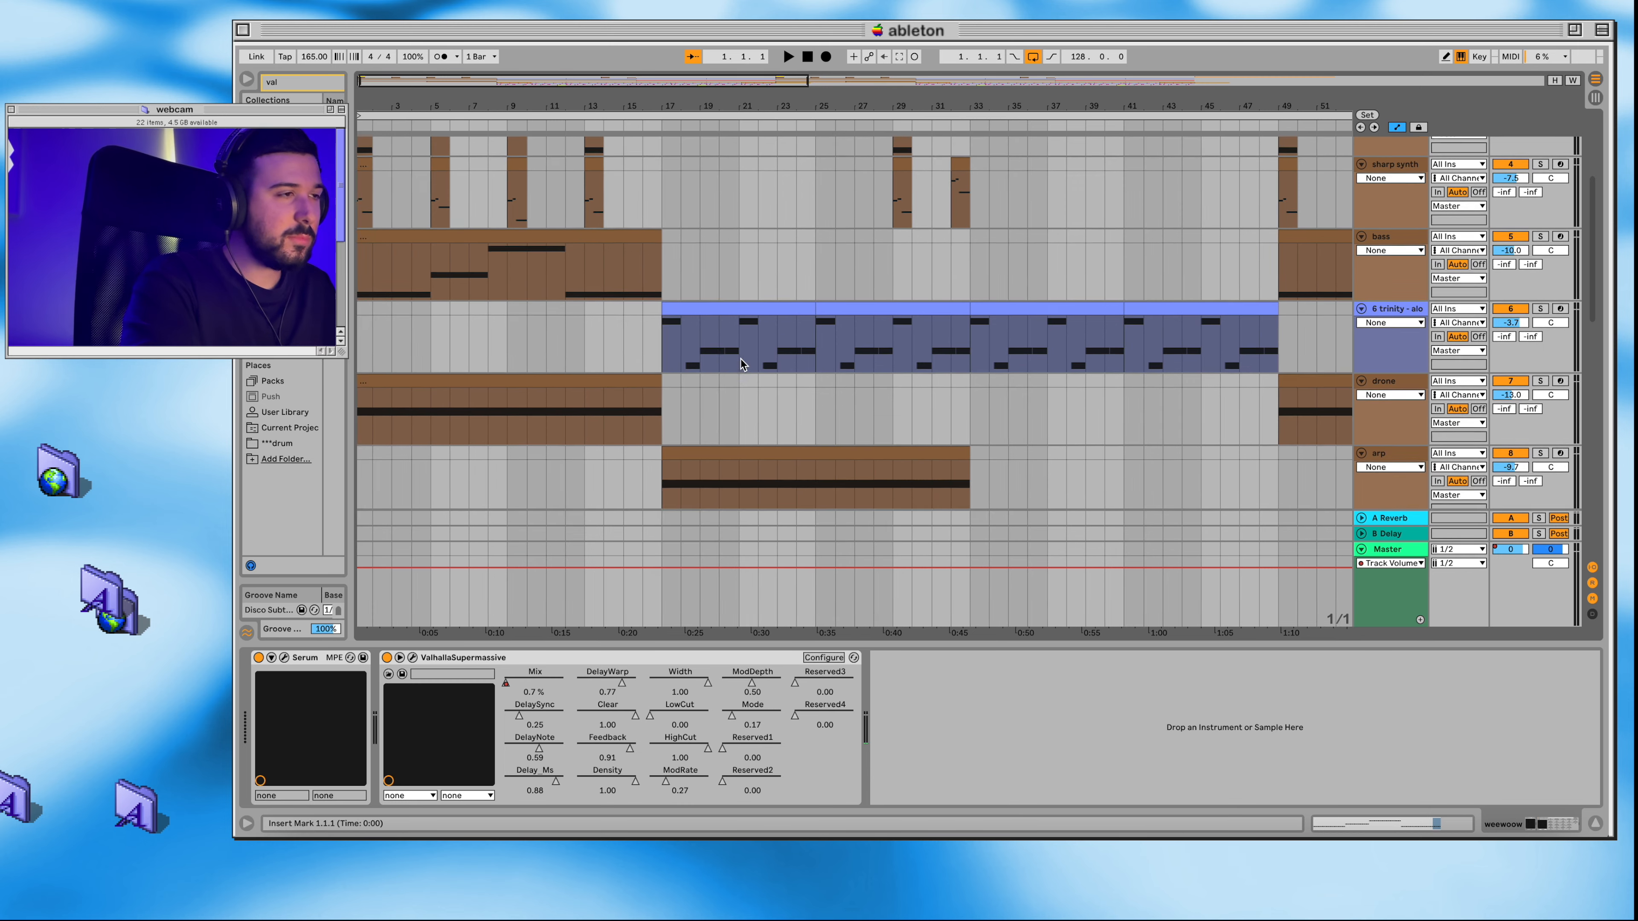
scroll(685, 328, up, 5)
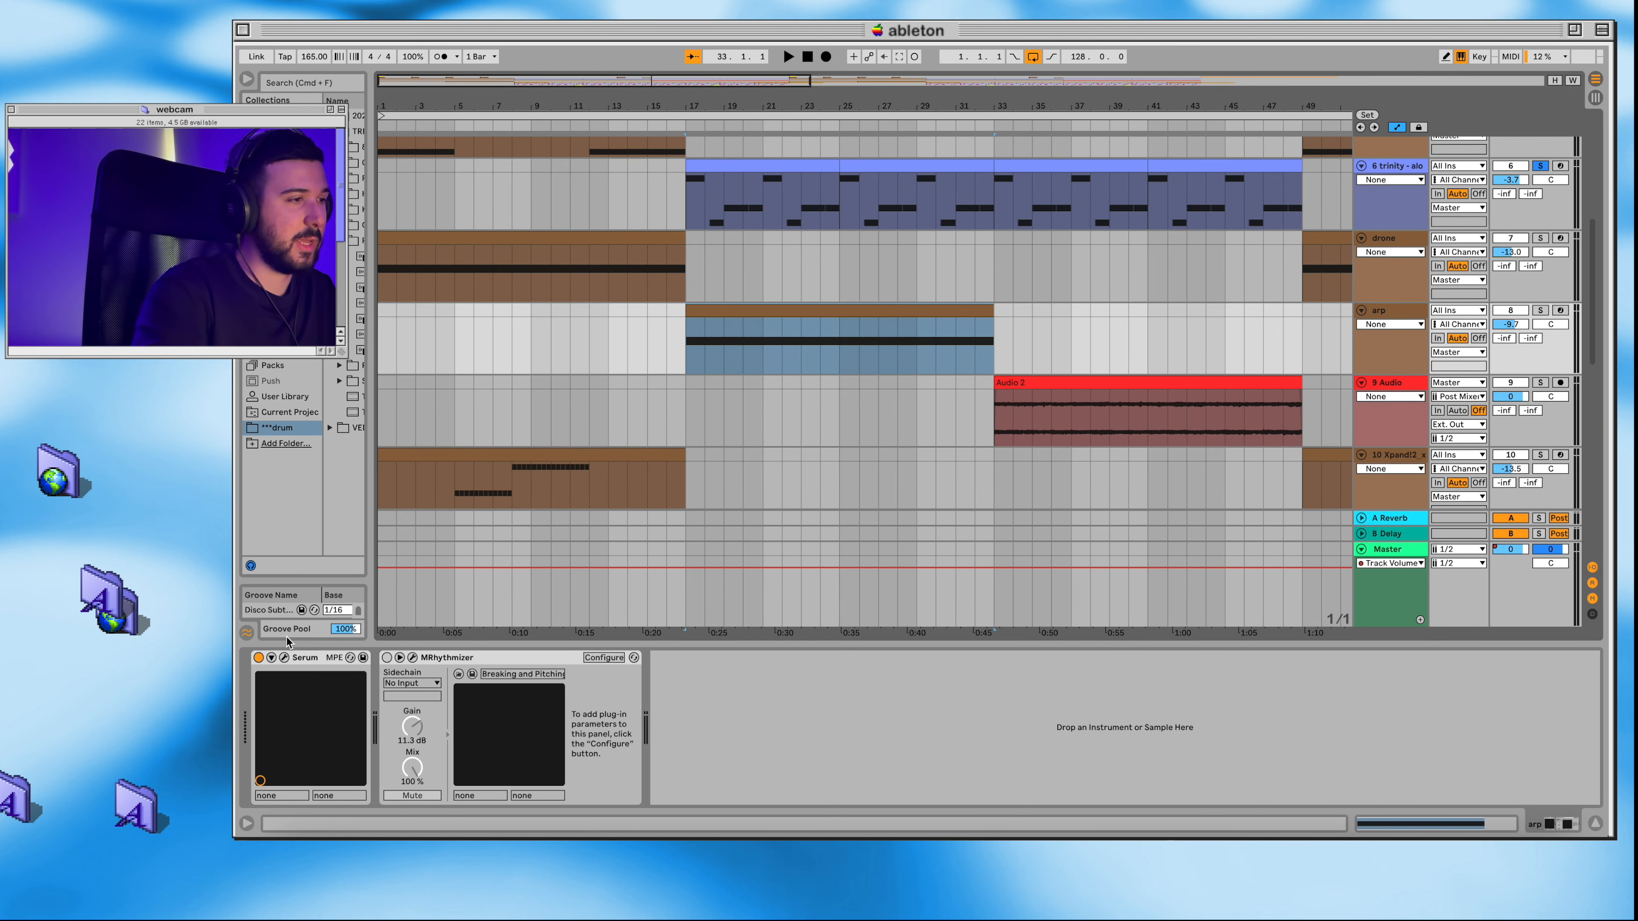
Step: View the arp track's Serum preset, and play the arp part in solo from bar 17 before stopping it
click(285, 658)
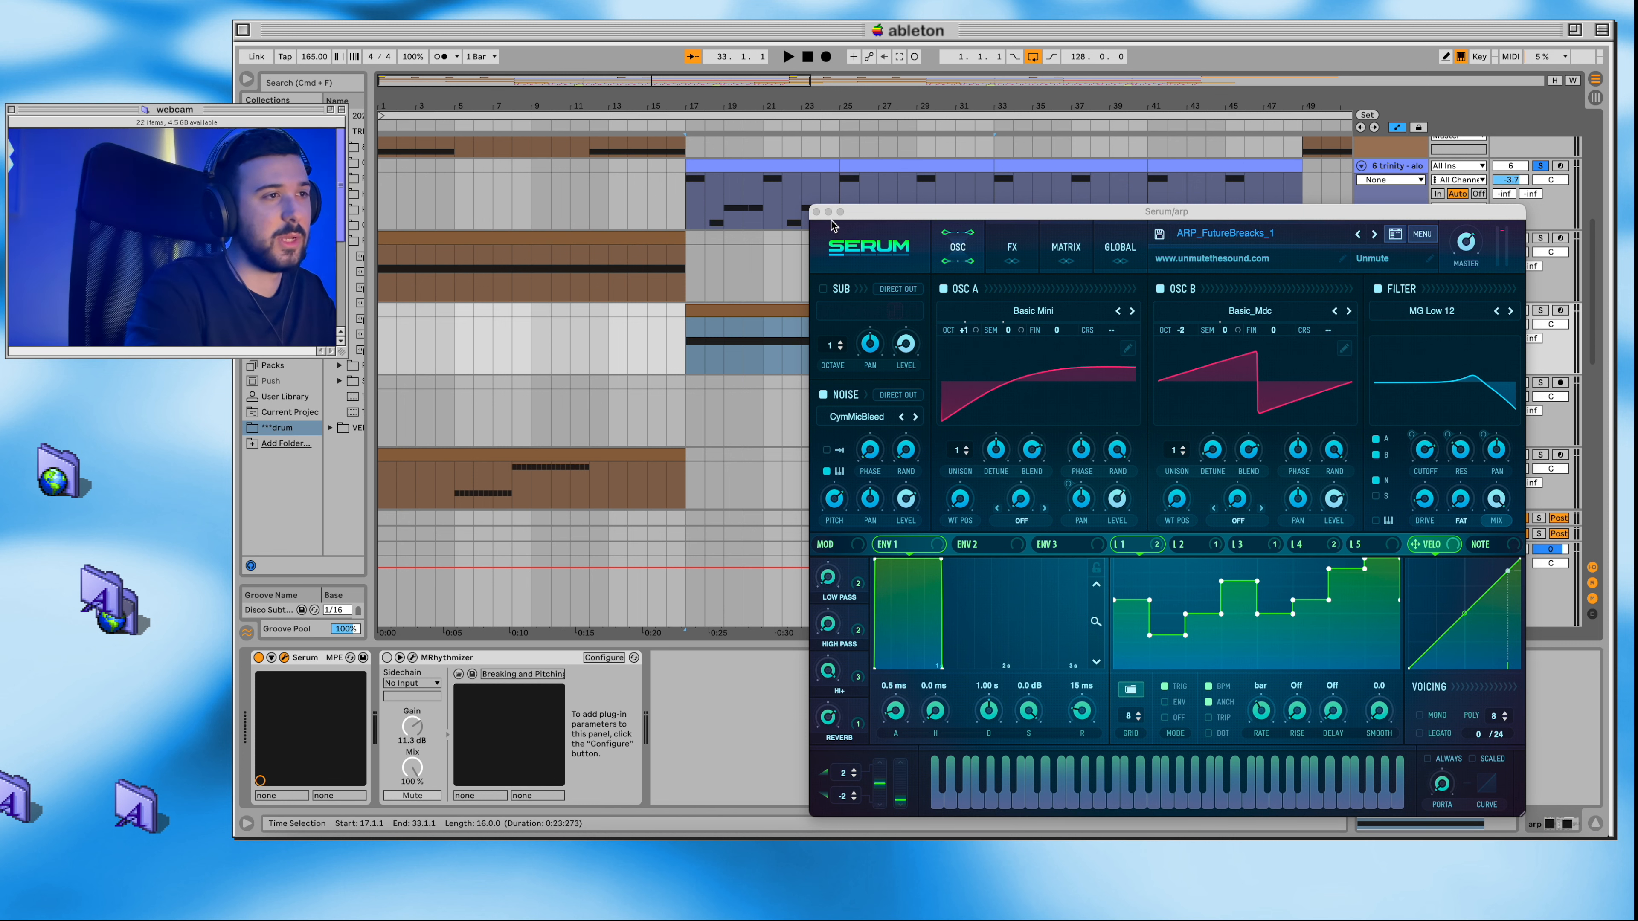
click(816, 213)
key(space)
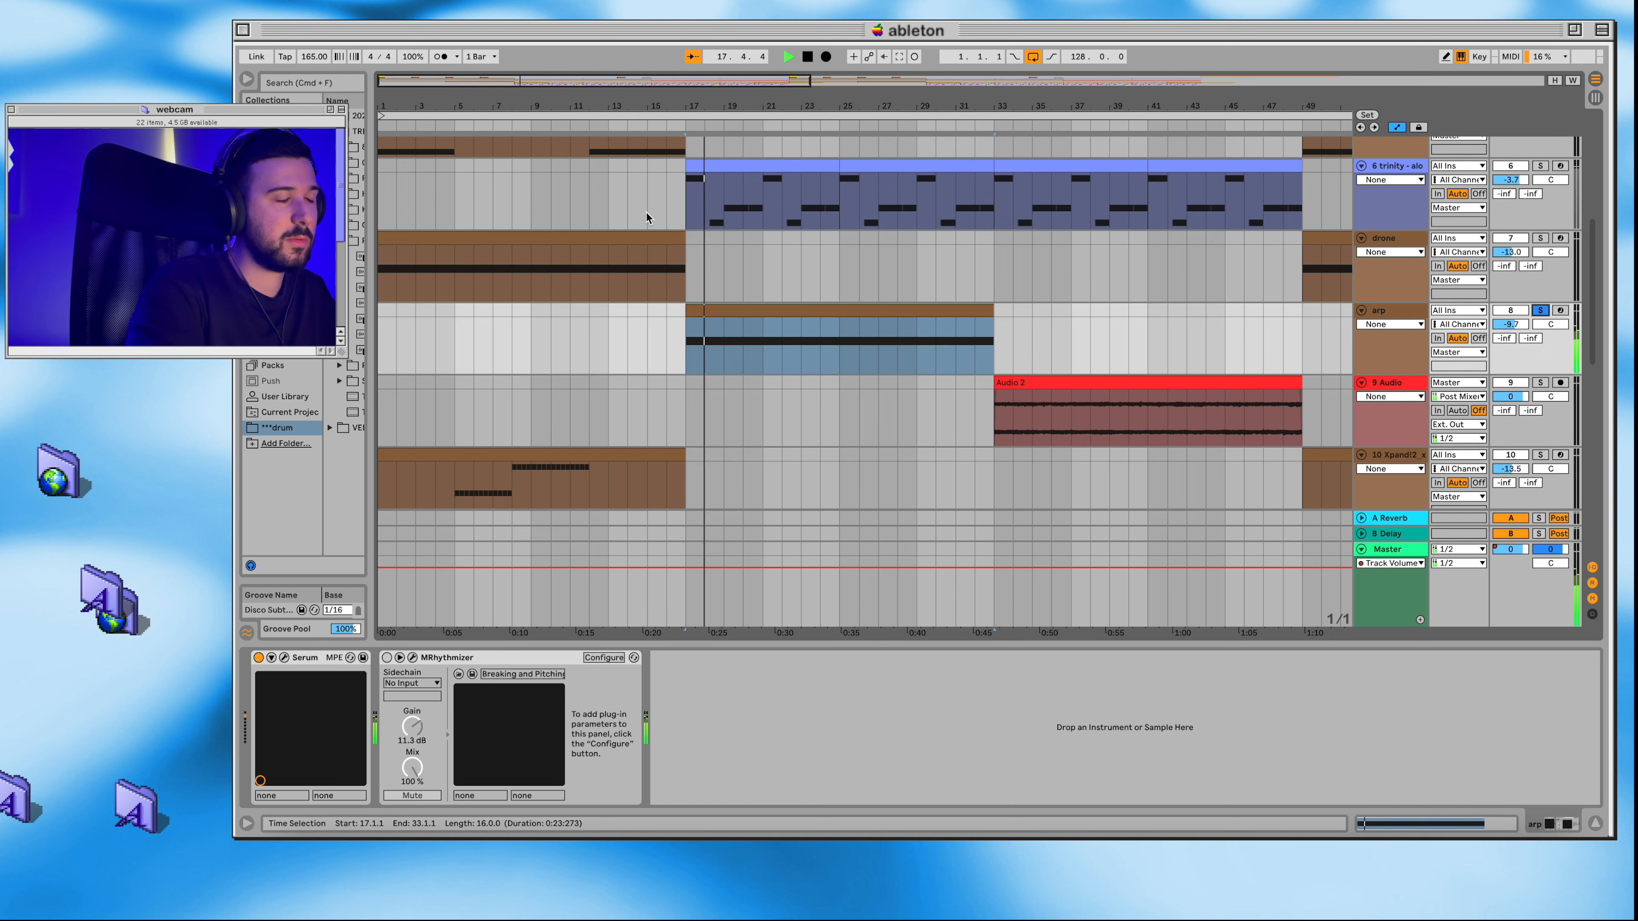
scroll(646, 213, up, 1)
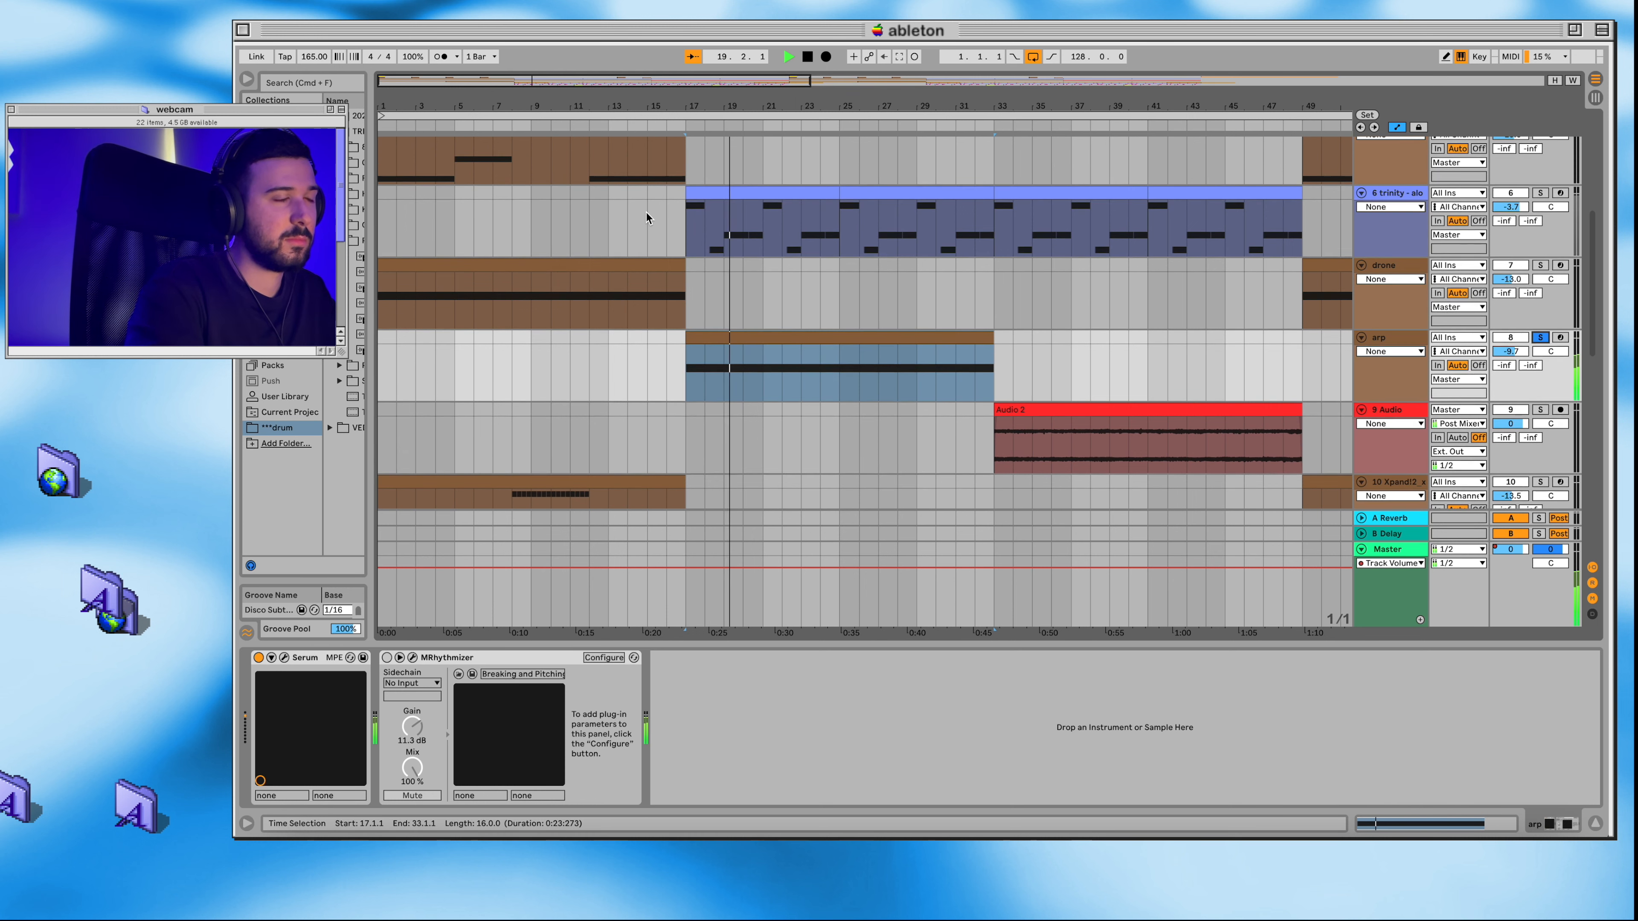
double_click(804, 61)
scroll(746, 299, down, 8)
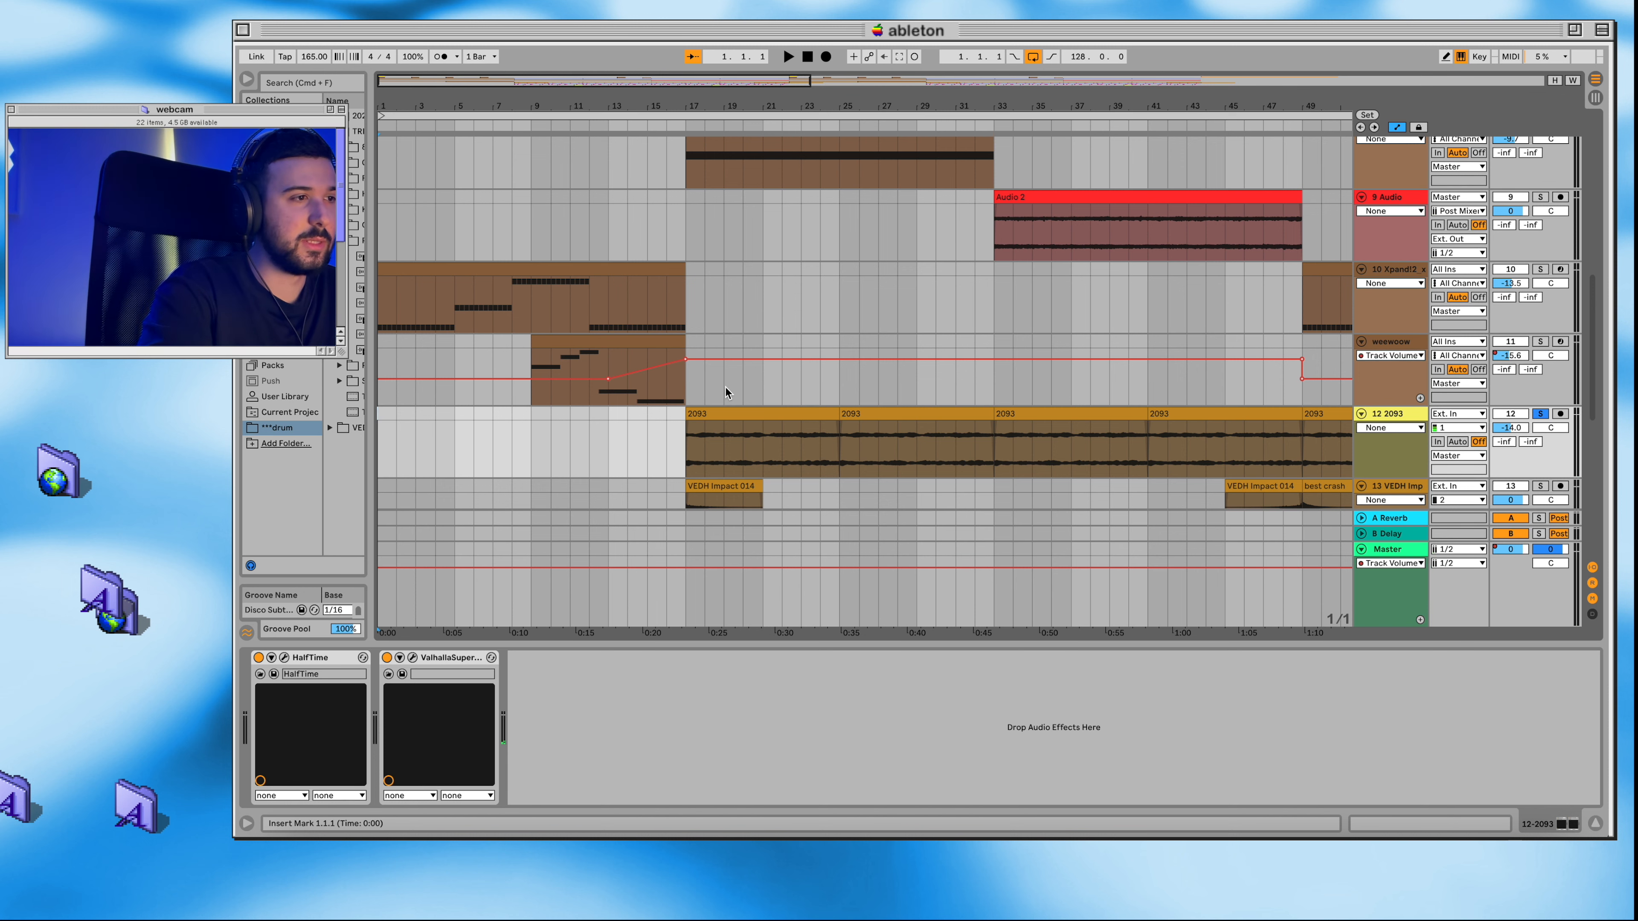
Step: View the ValhallaSupermassive settings in the 2093 track's effect chain
scroll(725, 387, up, 3)
scroll(725, 388, down, 4)
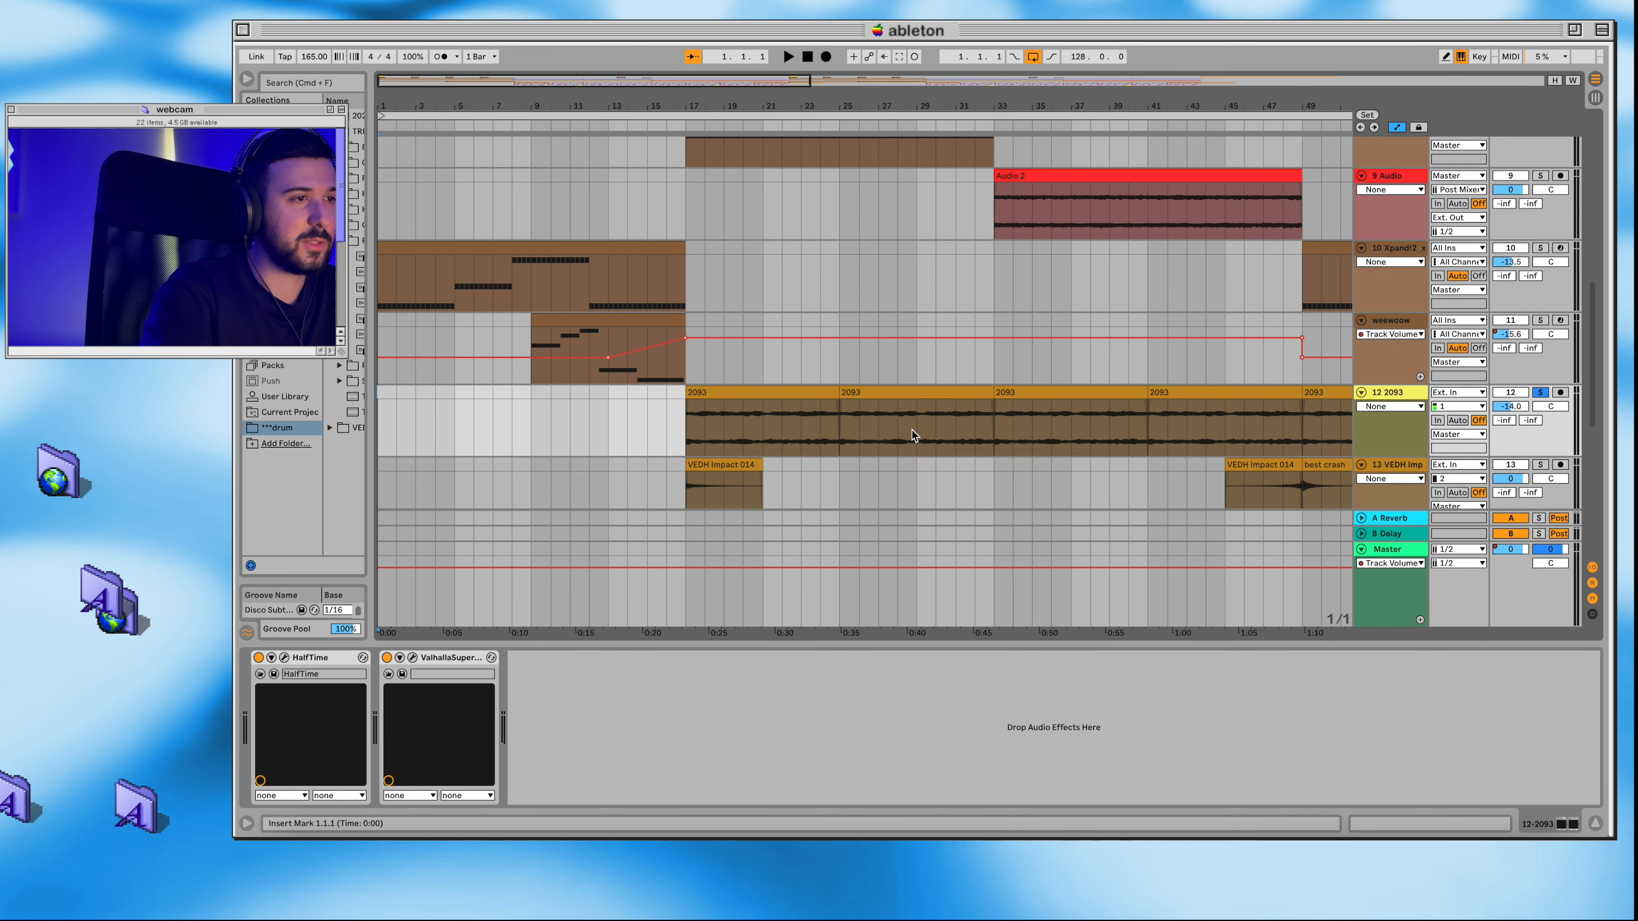
scroll(912, 431, up, 5)
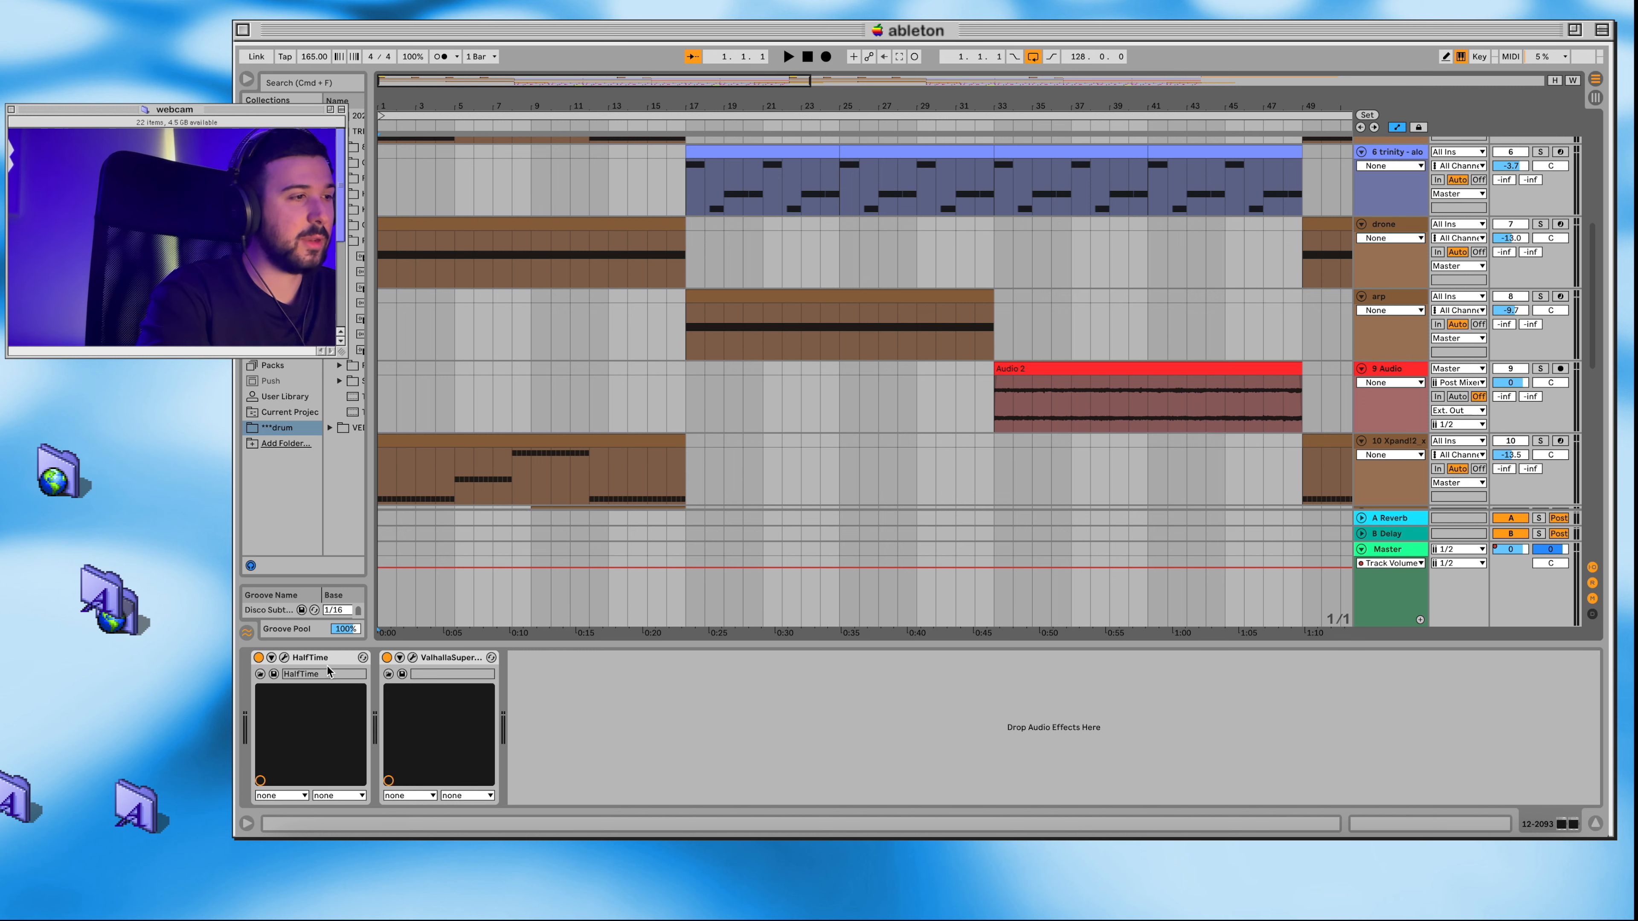
click(412, 658)
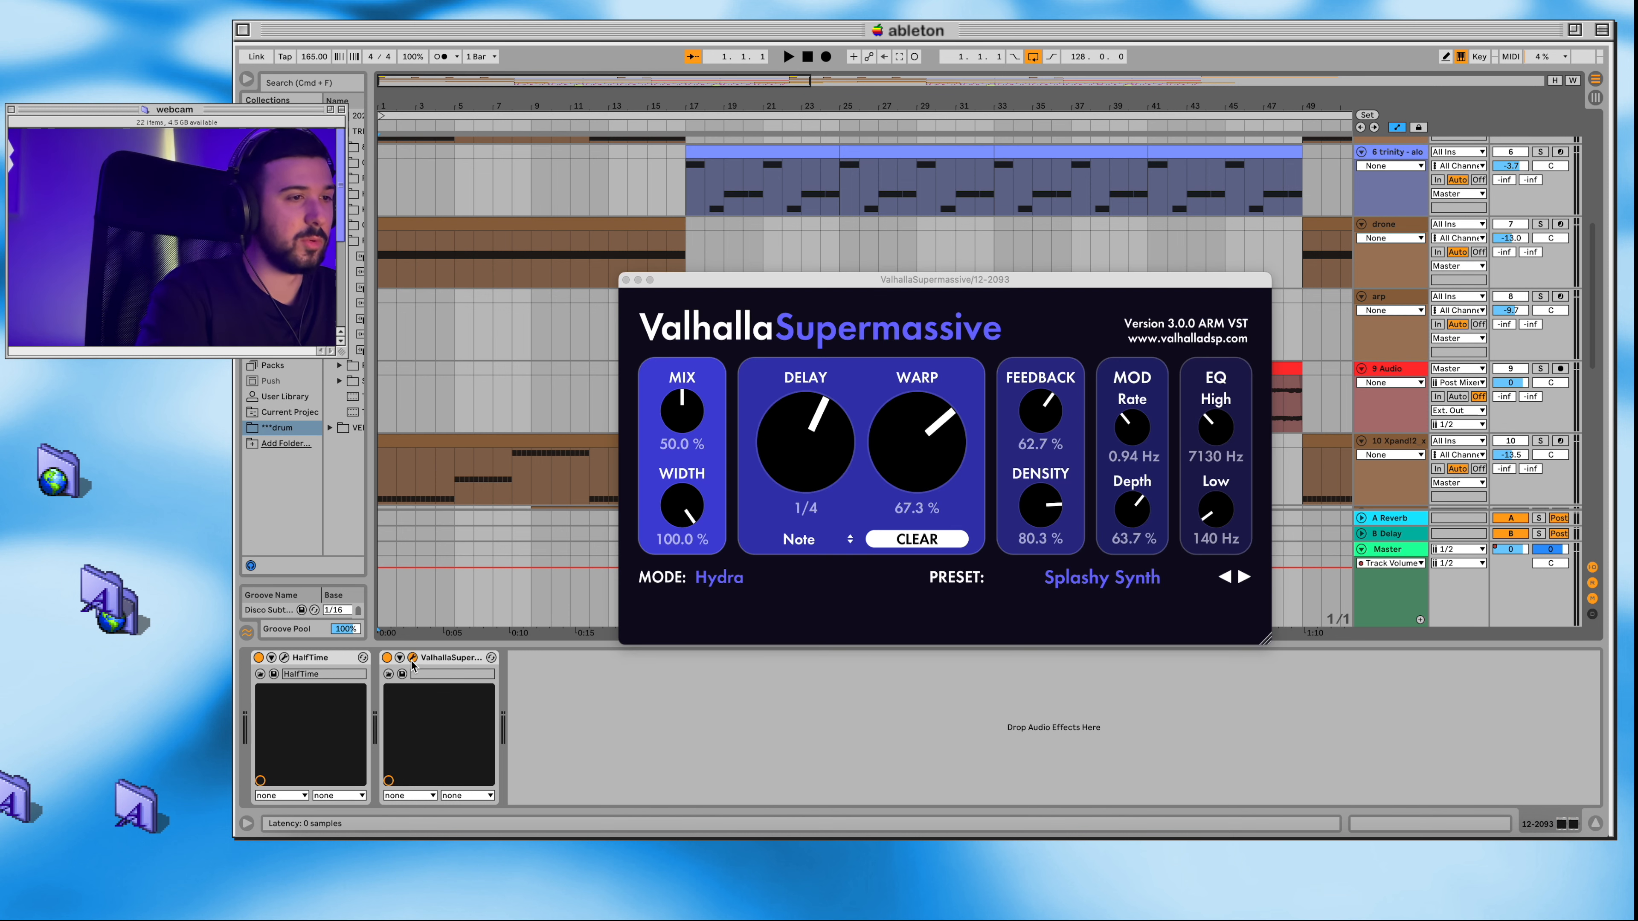
click(626, 280)
Step: Play the soloed 2093 track from bar 17 for several bars and stop the playback
scroll(831, 321, down, 8)
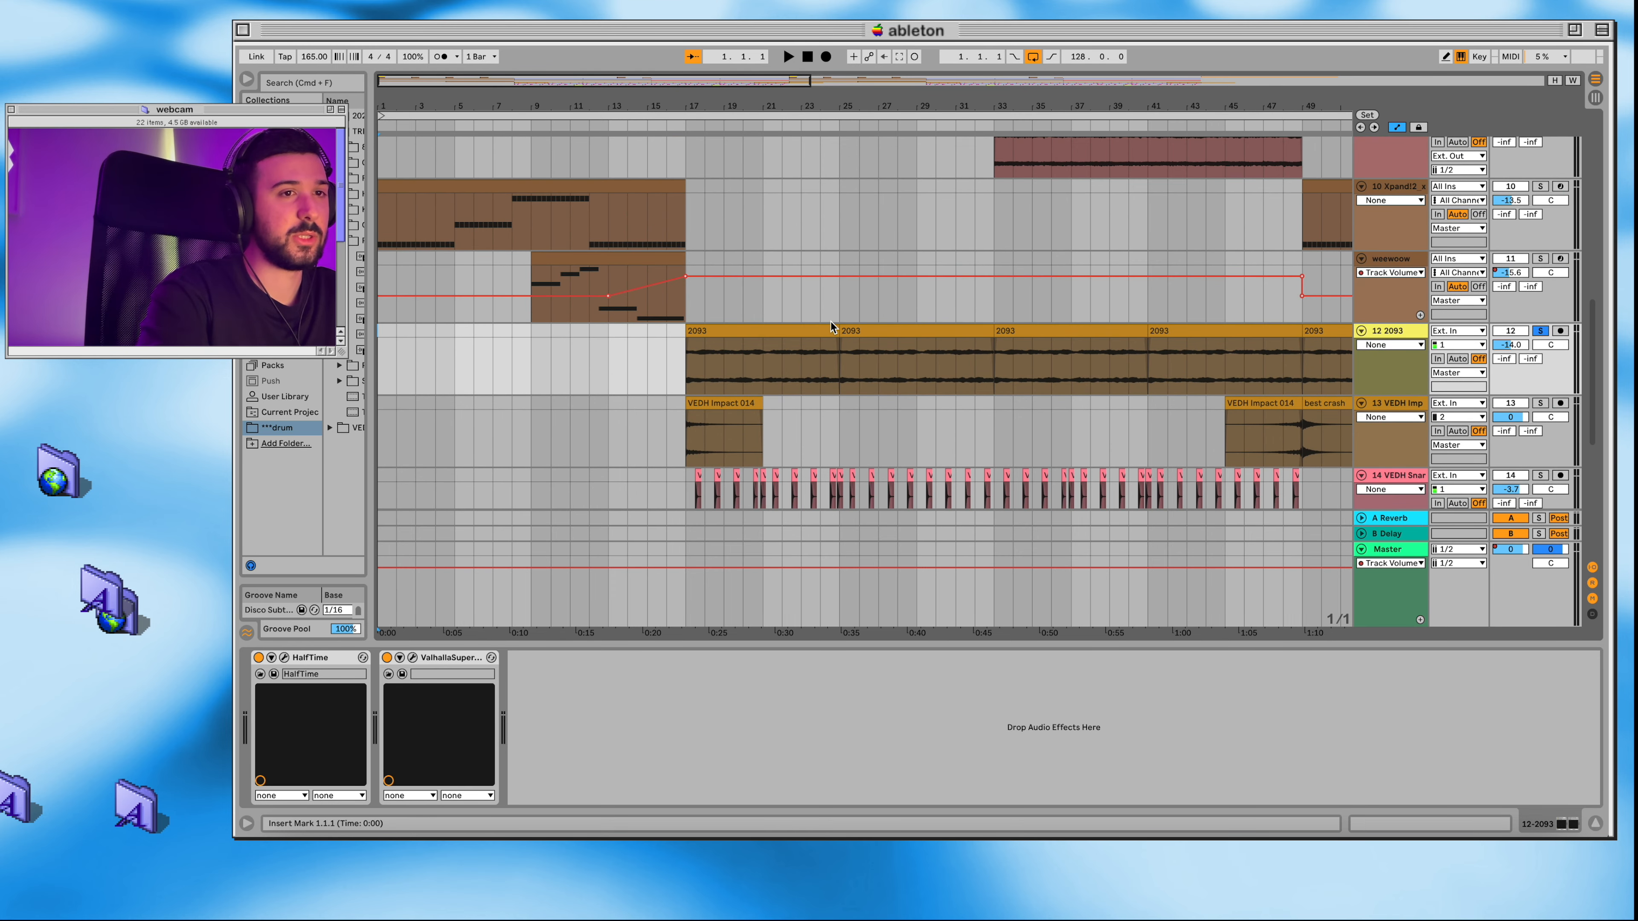
click(687, 125)
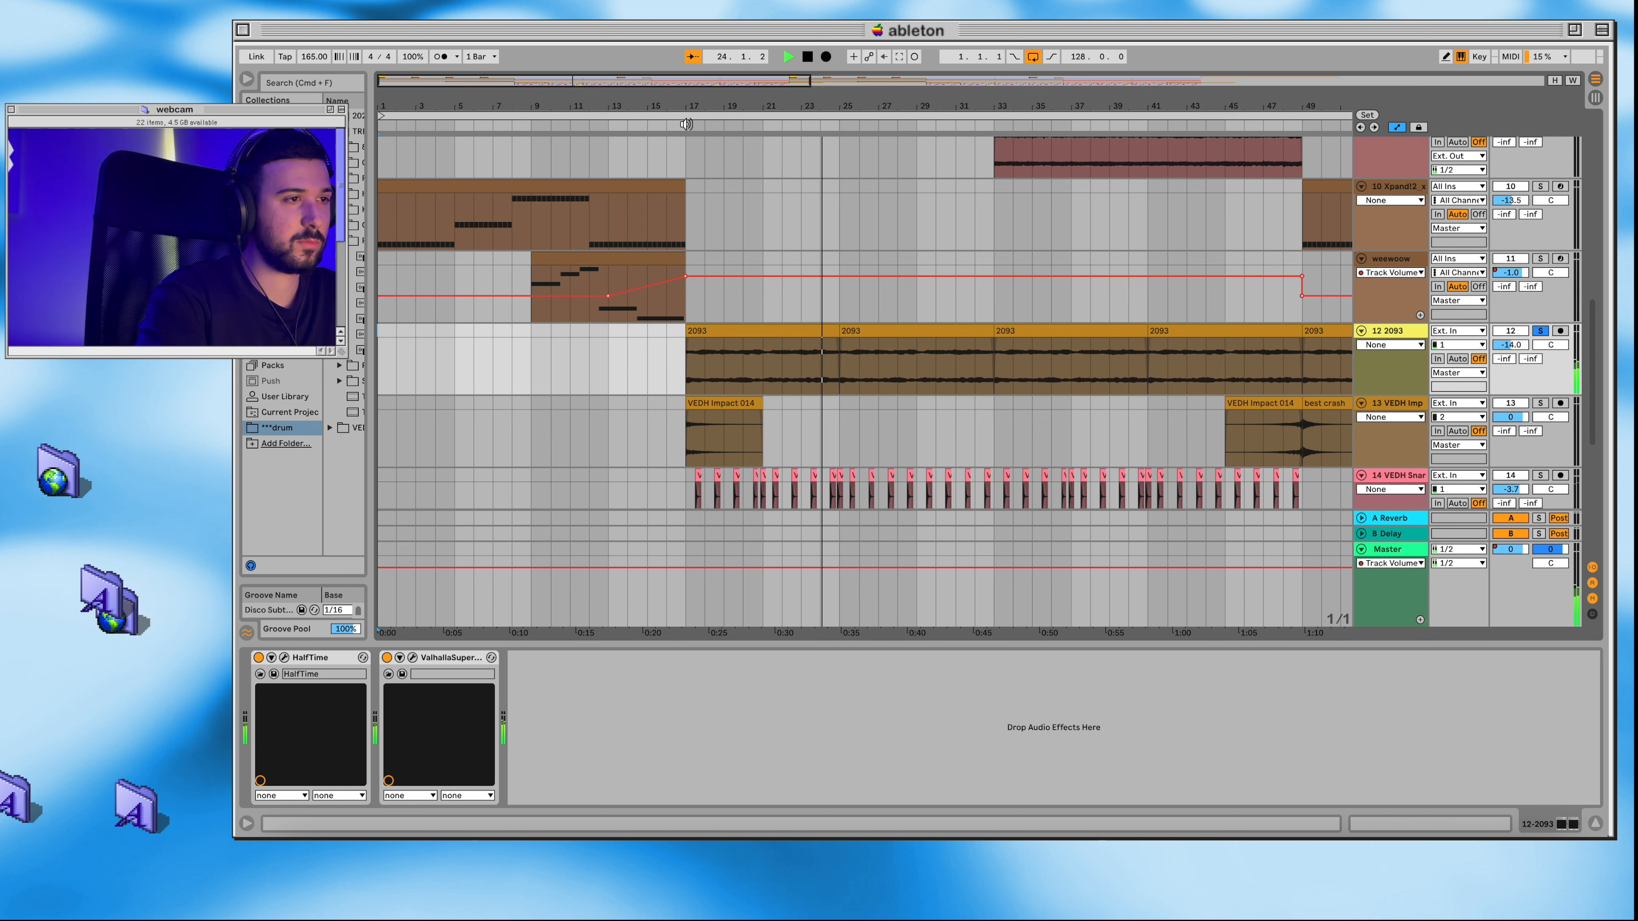
click(808, 58)
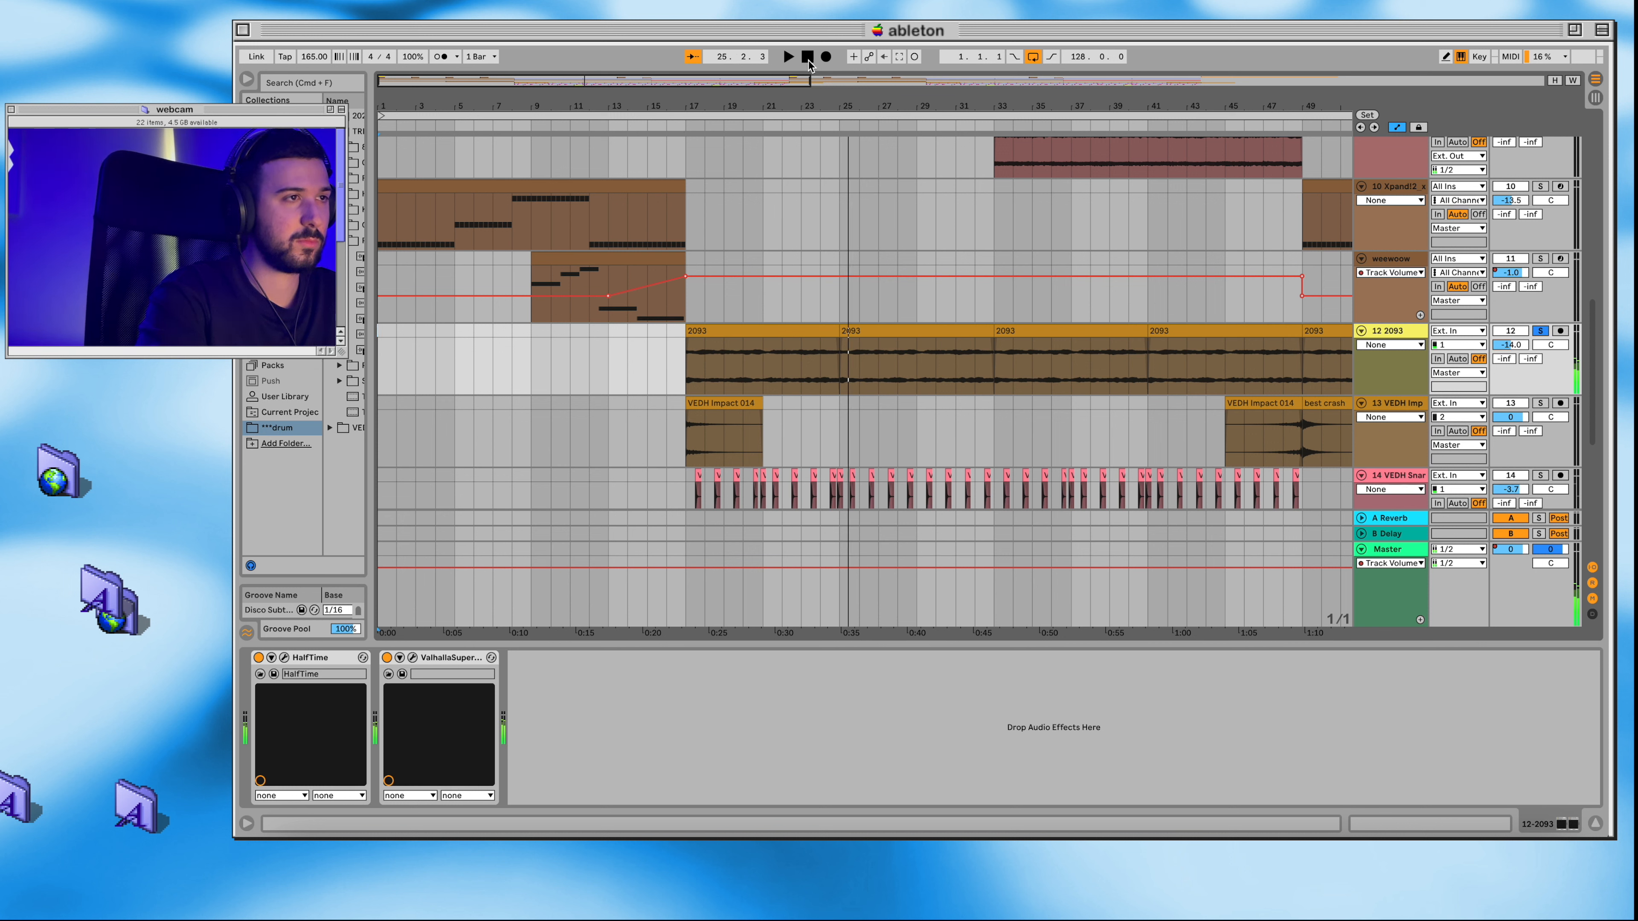
Step: Solo track 9 Audio and play its Audio 2 clip from bar 33
scroll(661, 427, up, 10)
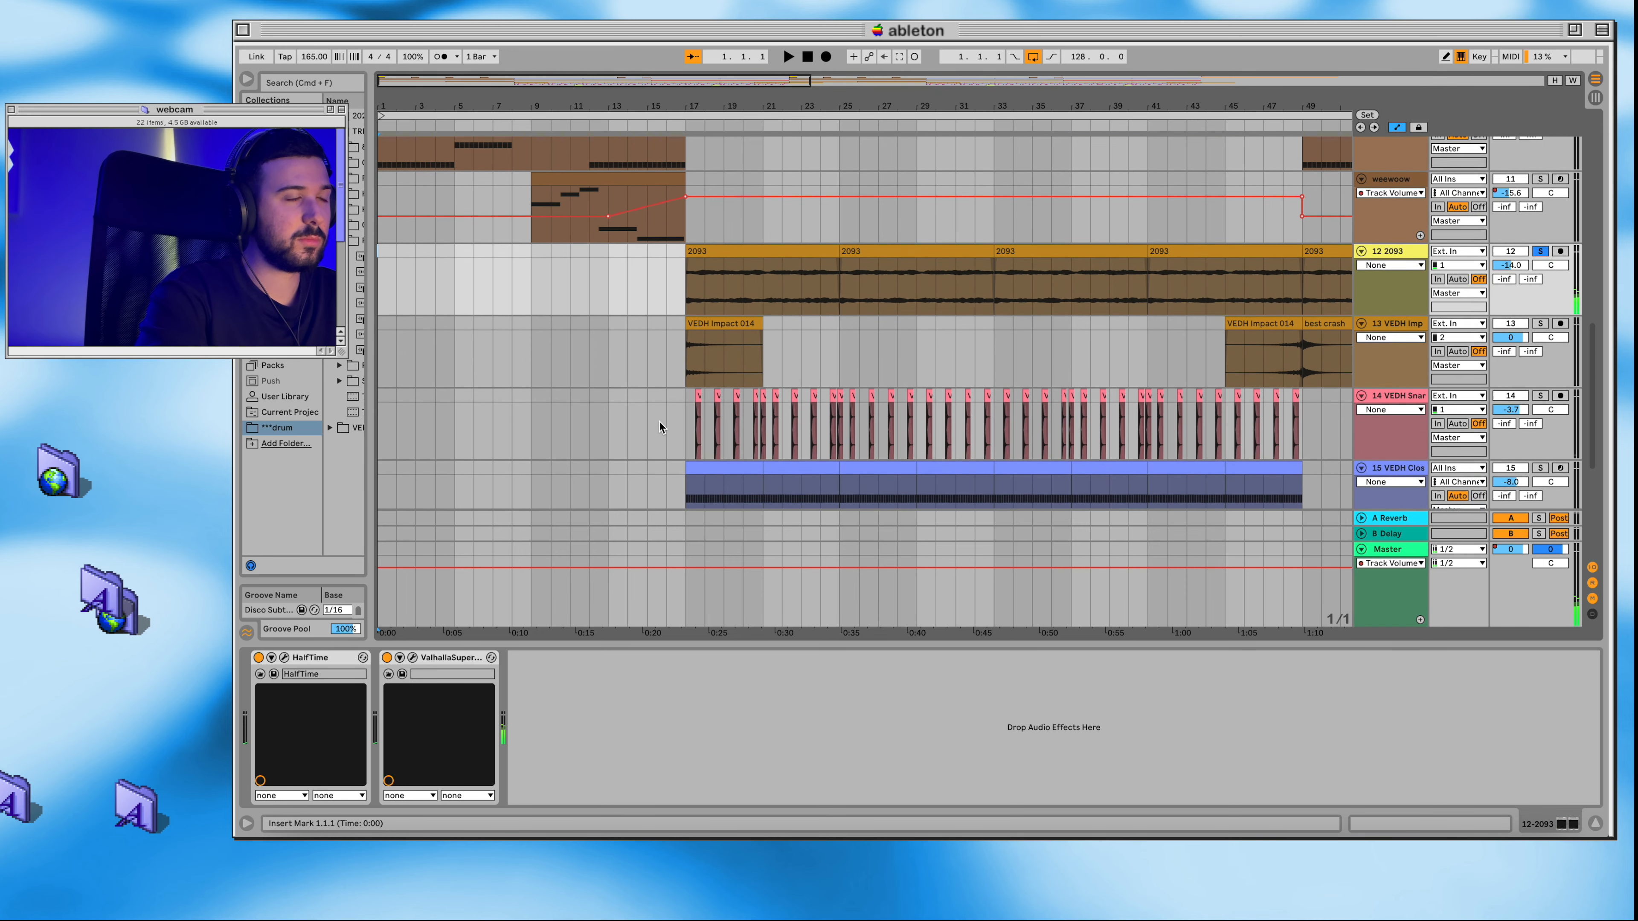
click(715, 445)
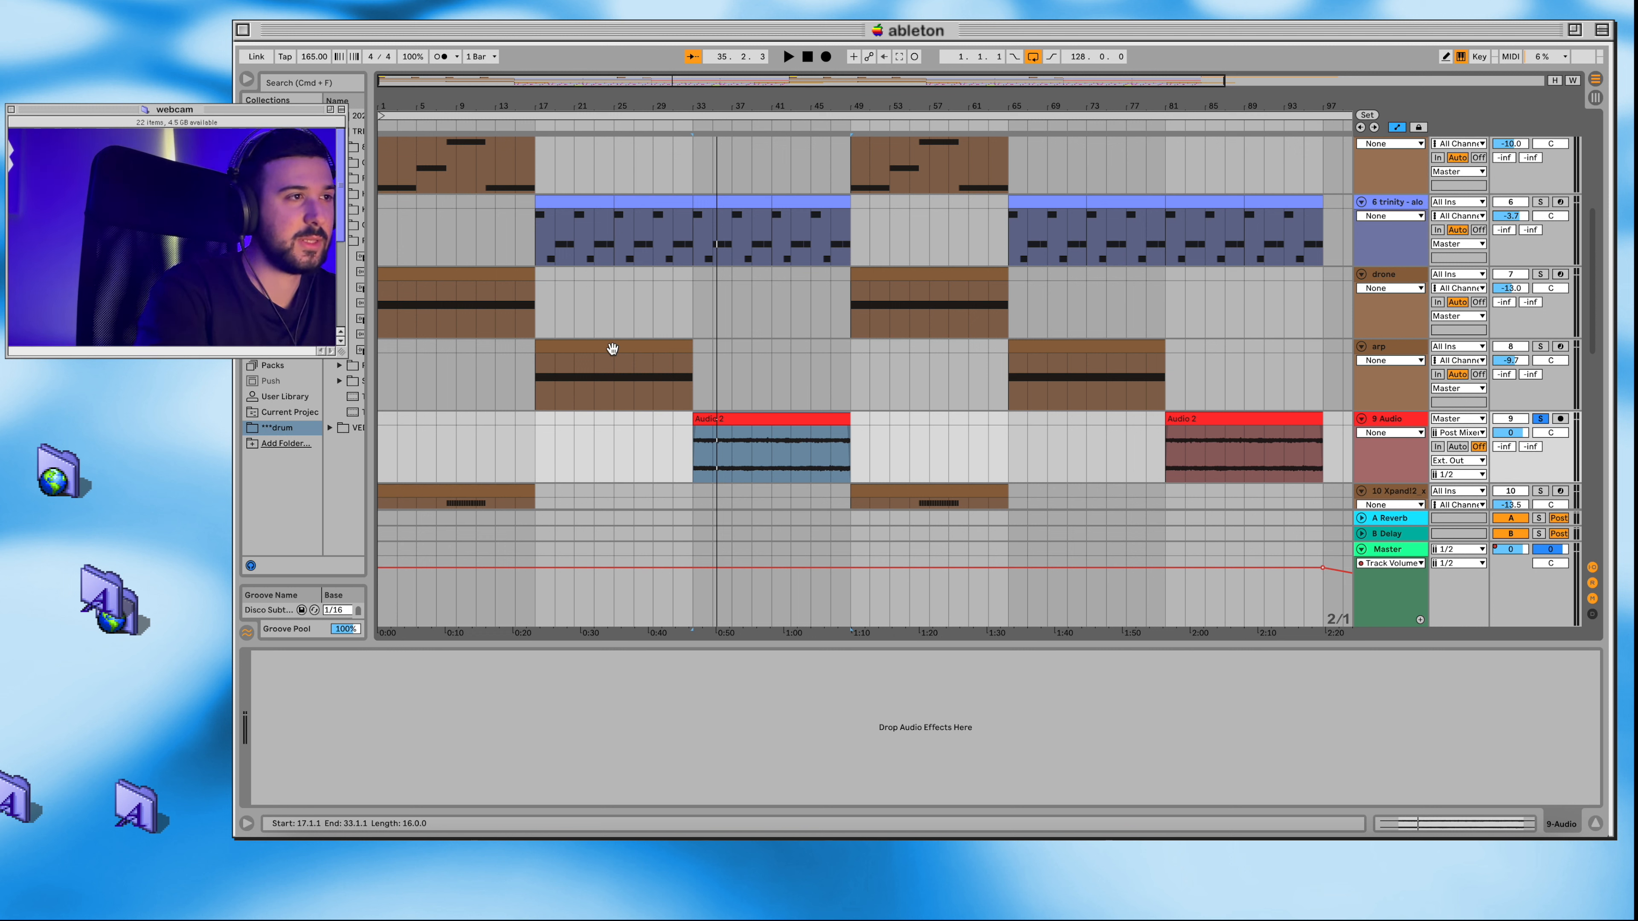
click(693, 127)
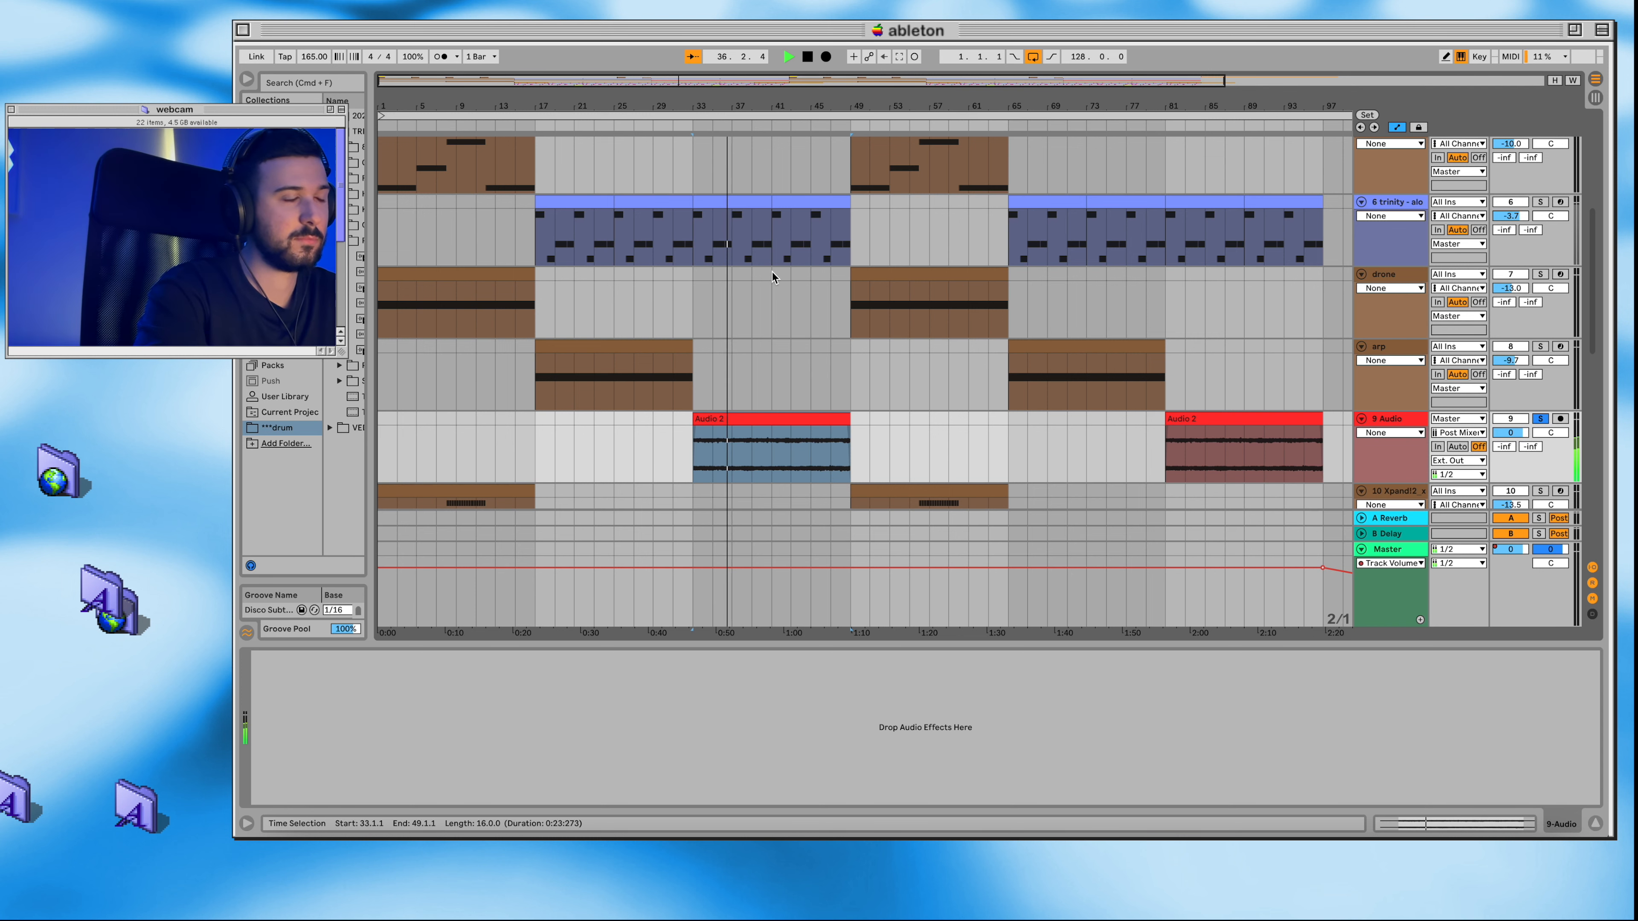
Step: Look over the upper tracks and play the trinity 808 part in solo from bar 17
scroll(772, 271, up, 2)
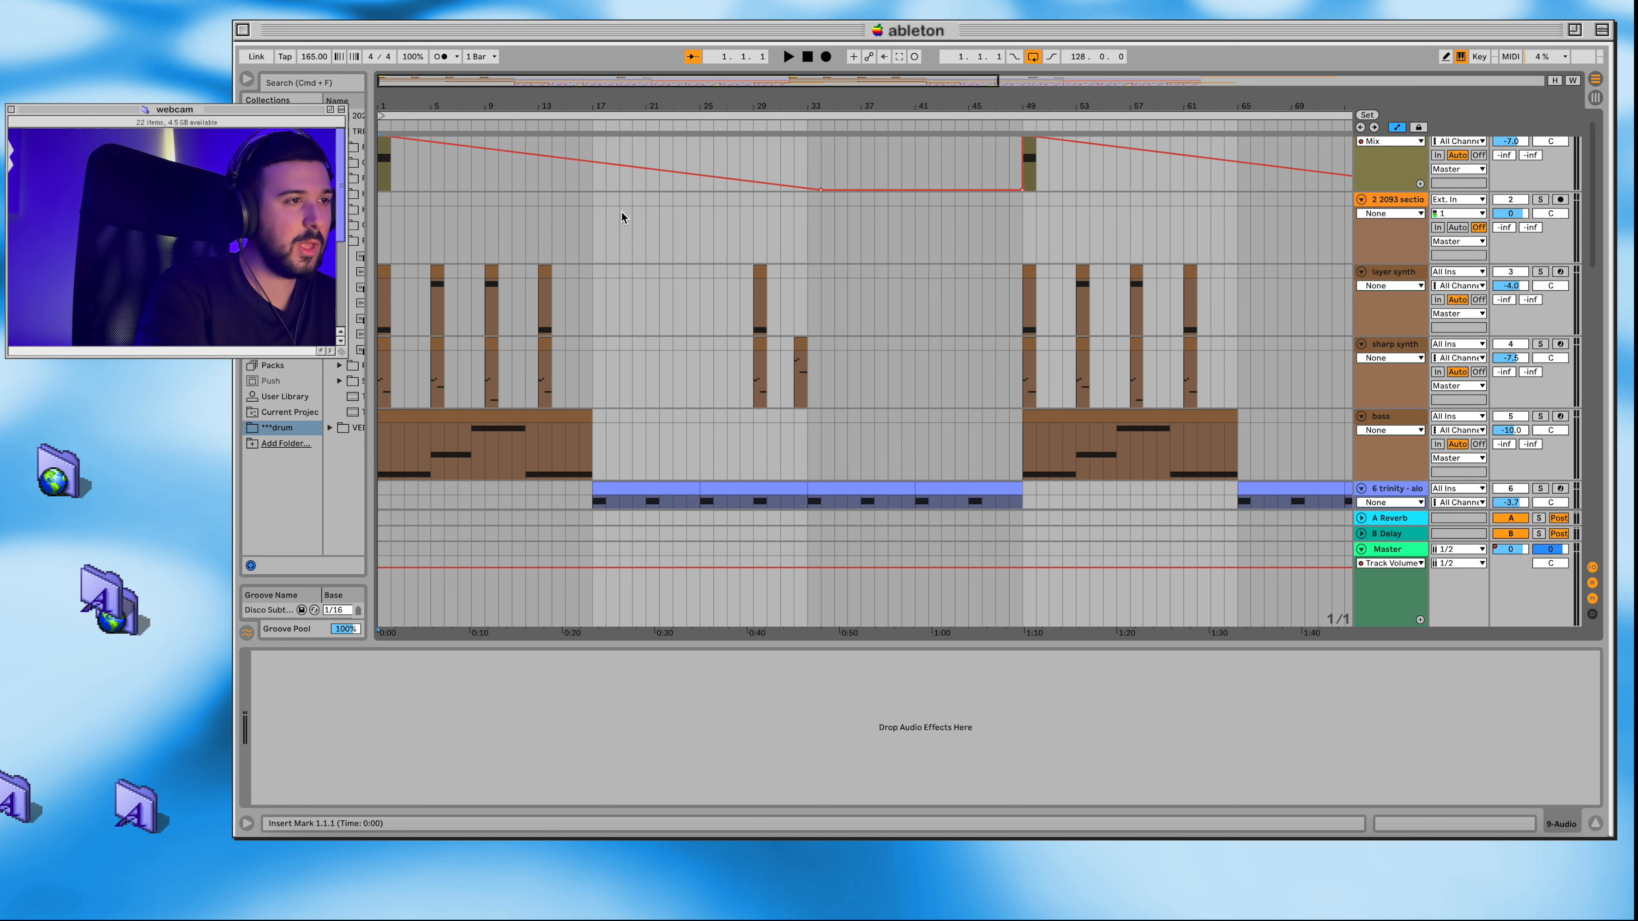
scroll(756, 296, down, 10)
scroll(756, 296, up, 2)
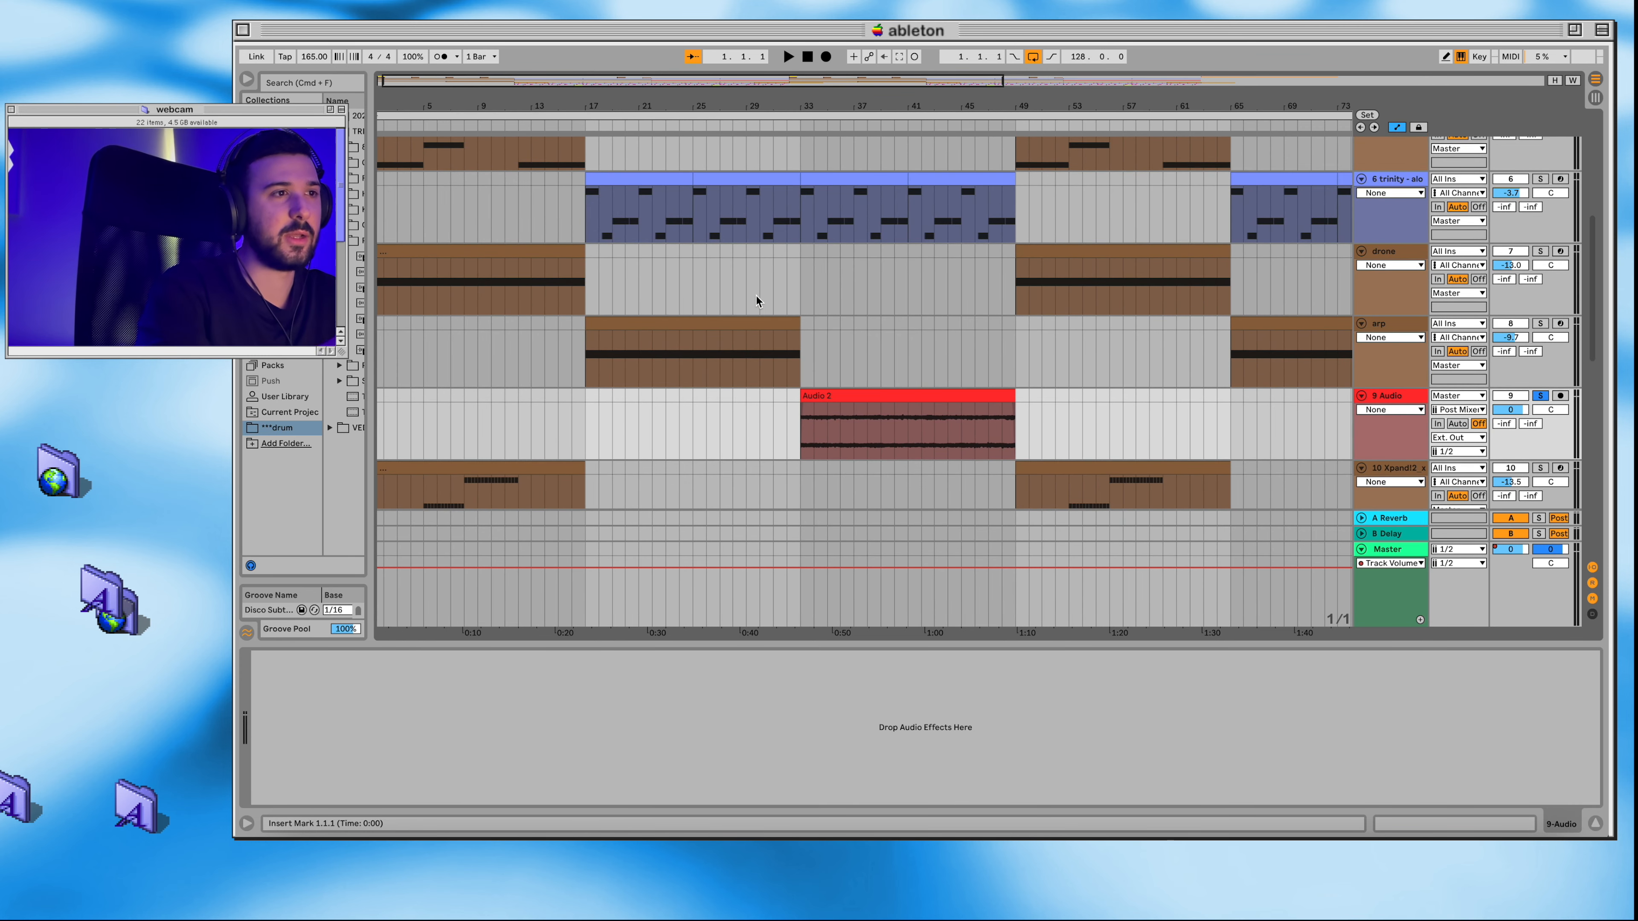
scroll(756, 296, down, 15)
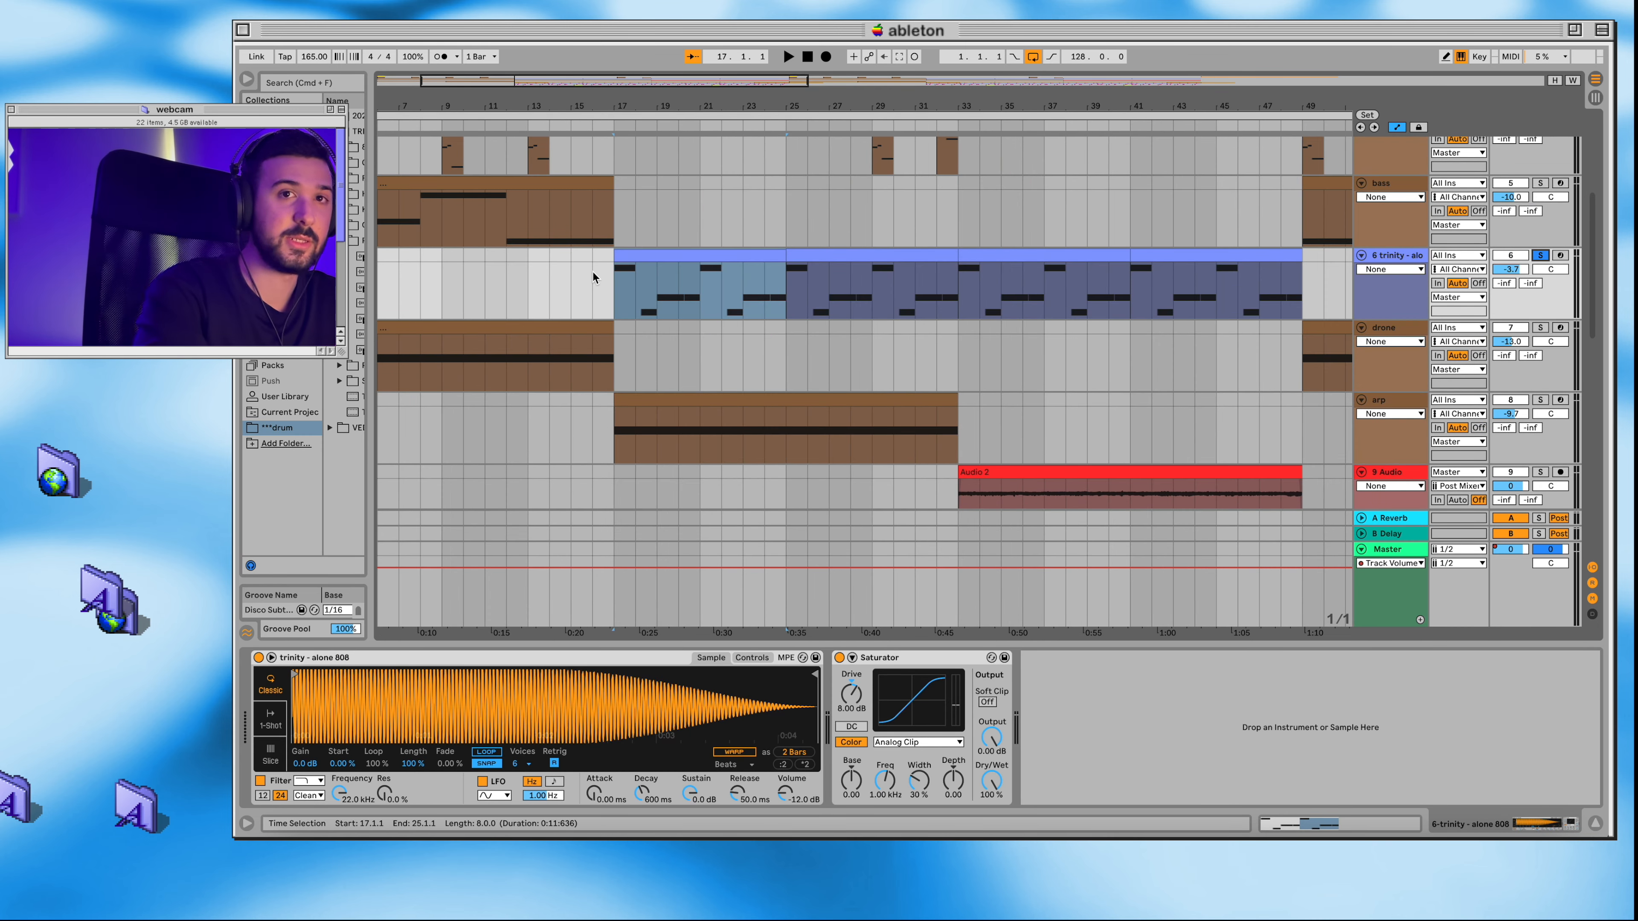
click(616, 125)
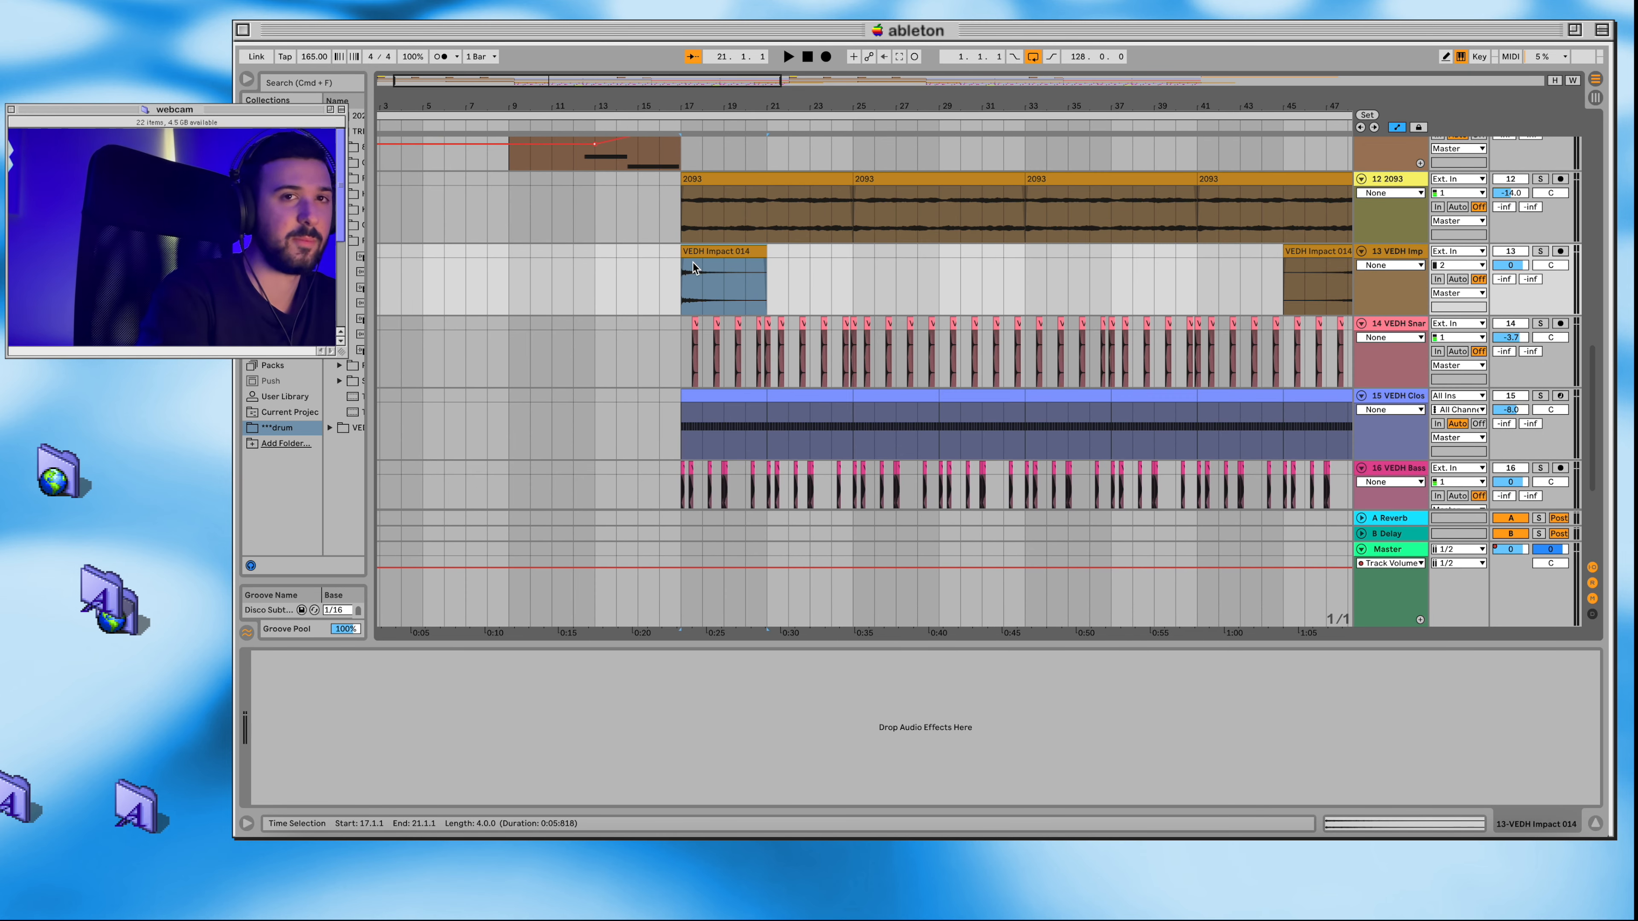
Step: Audition the VEDH Impact, VEDH Snare and VEDH Clos tracks one after another from the section starting at bar 17
click(679, 126)
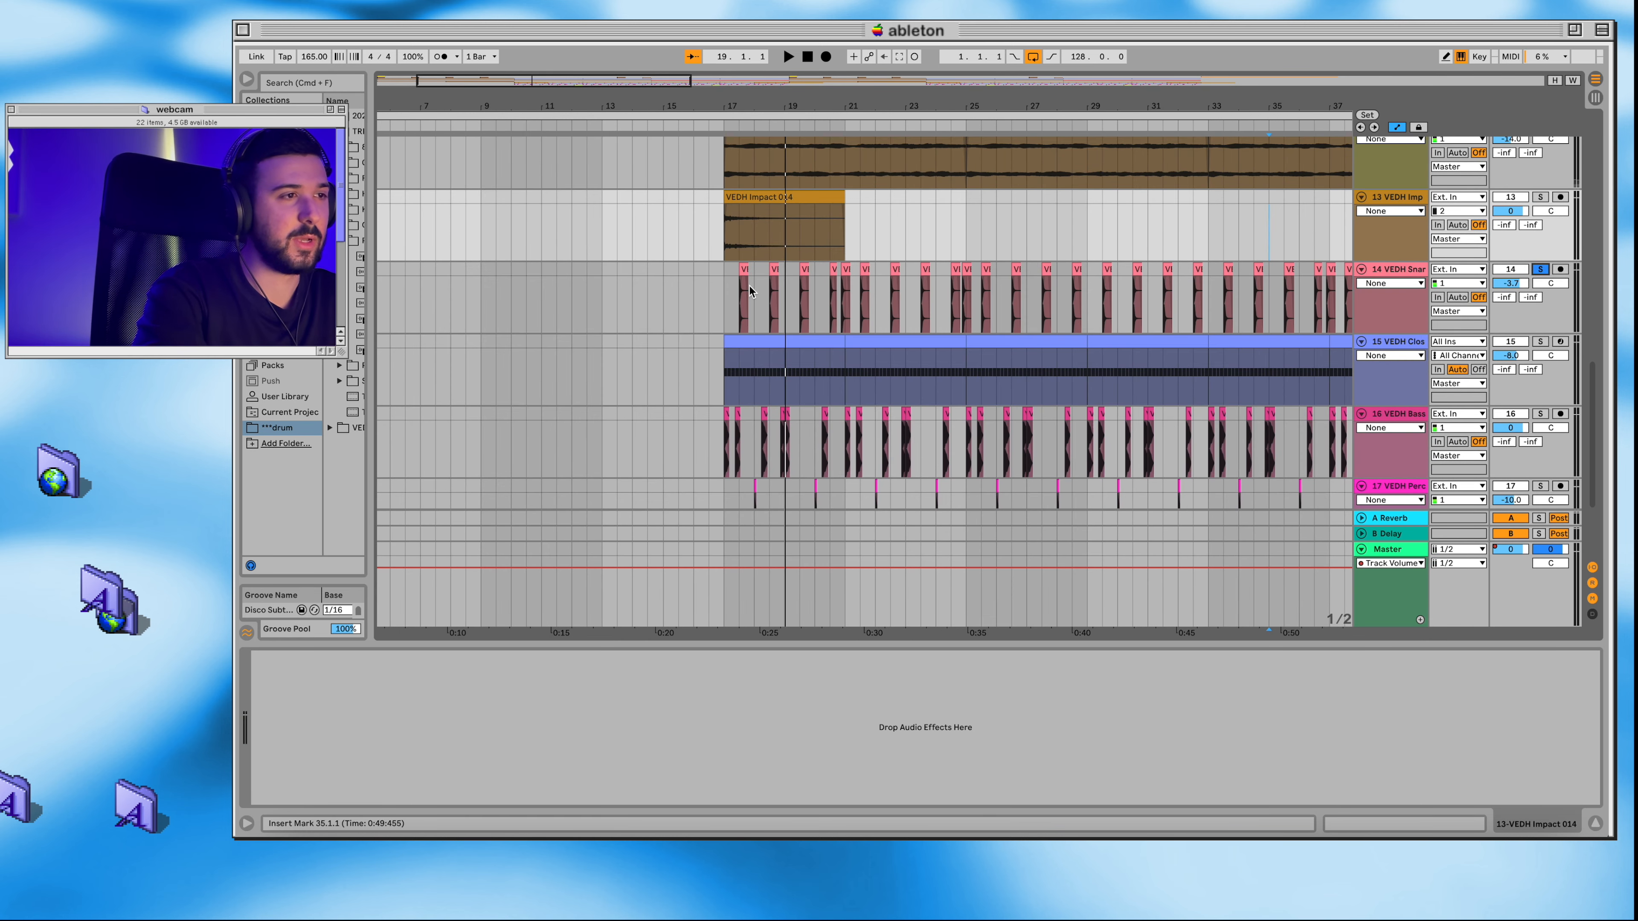
scroll(764, 309, up, 5)
scroll(702, 291, up, 2)
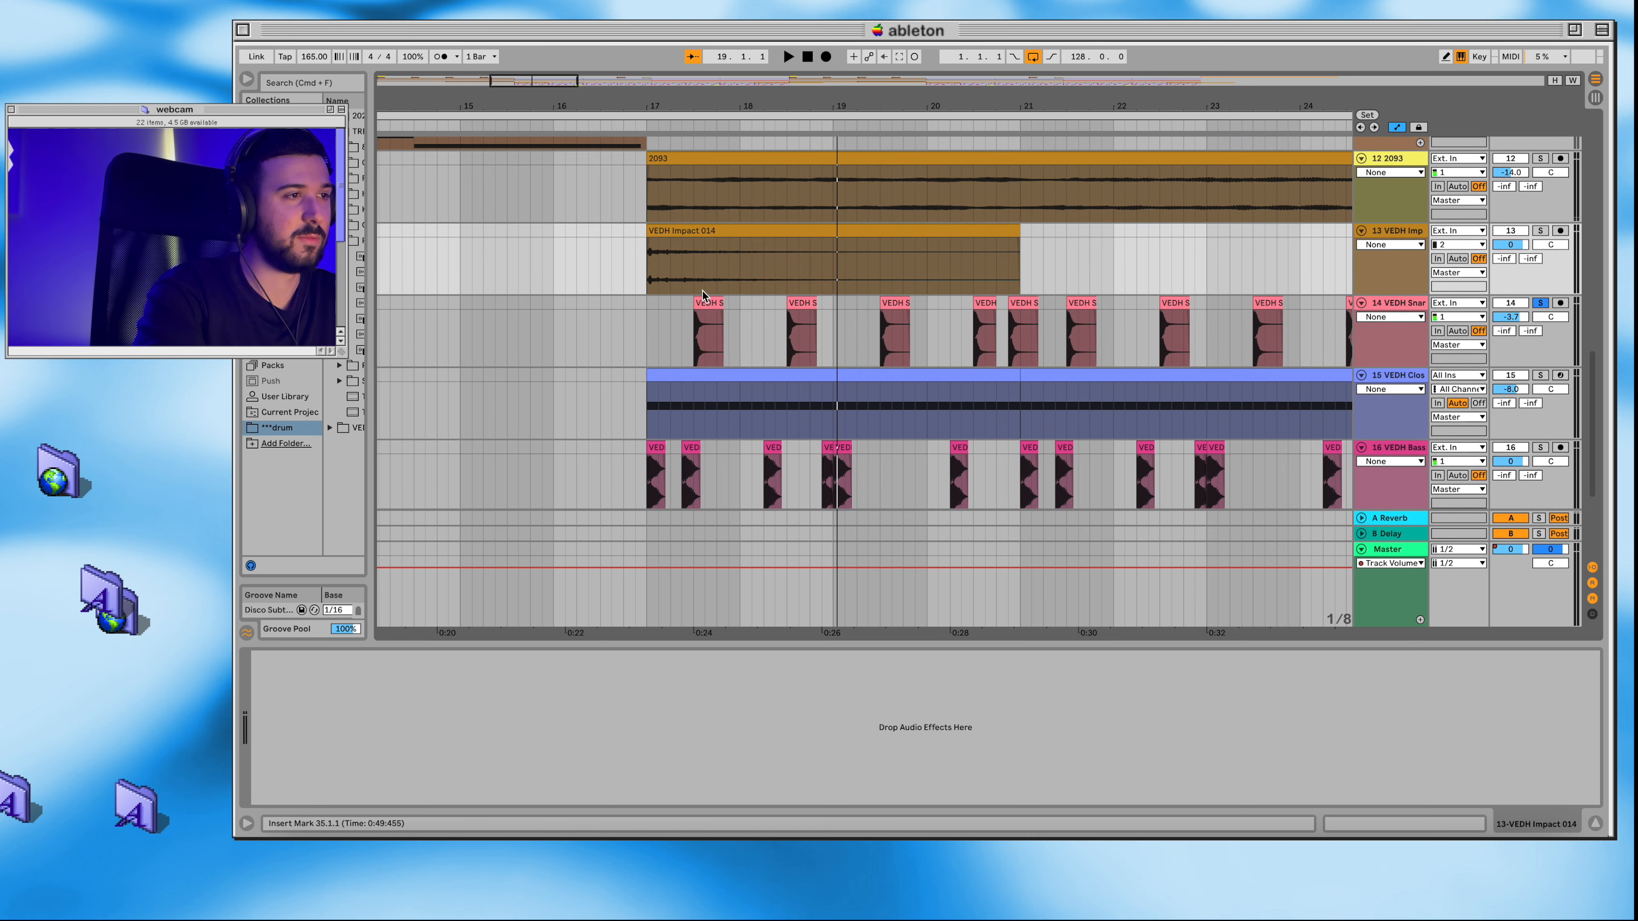
key(space)
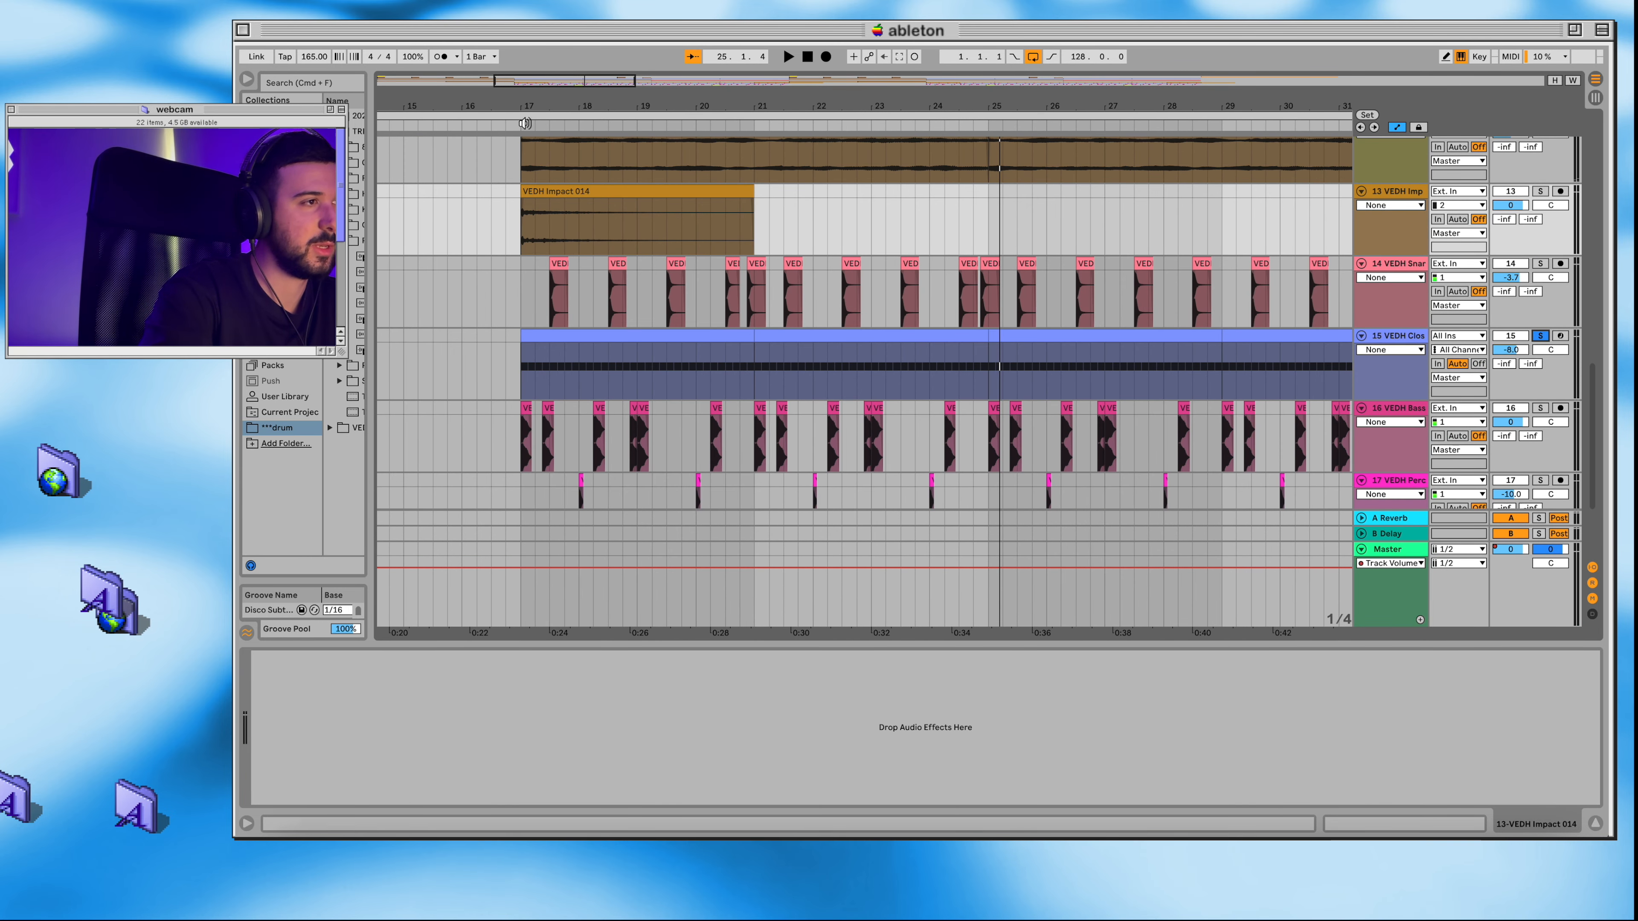
key(space)
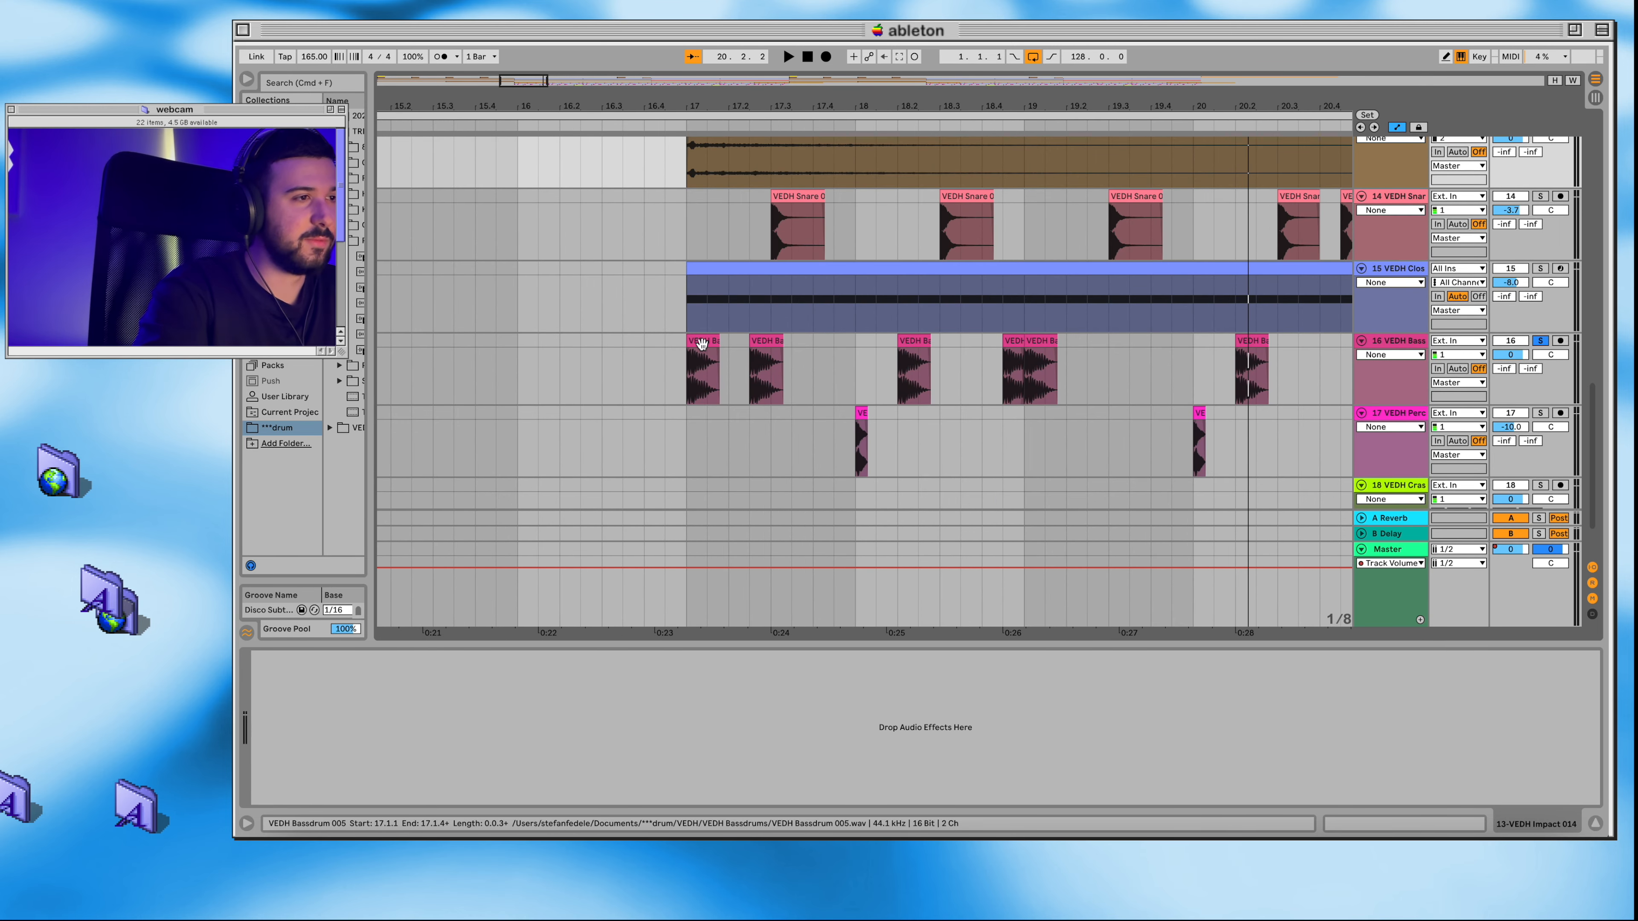
Step: Play the soloed VEDH Bassdrum track from bar 17, showing more of its pattern during playback
click(685, 124)
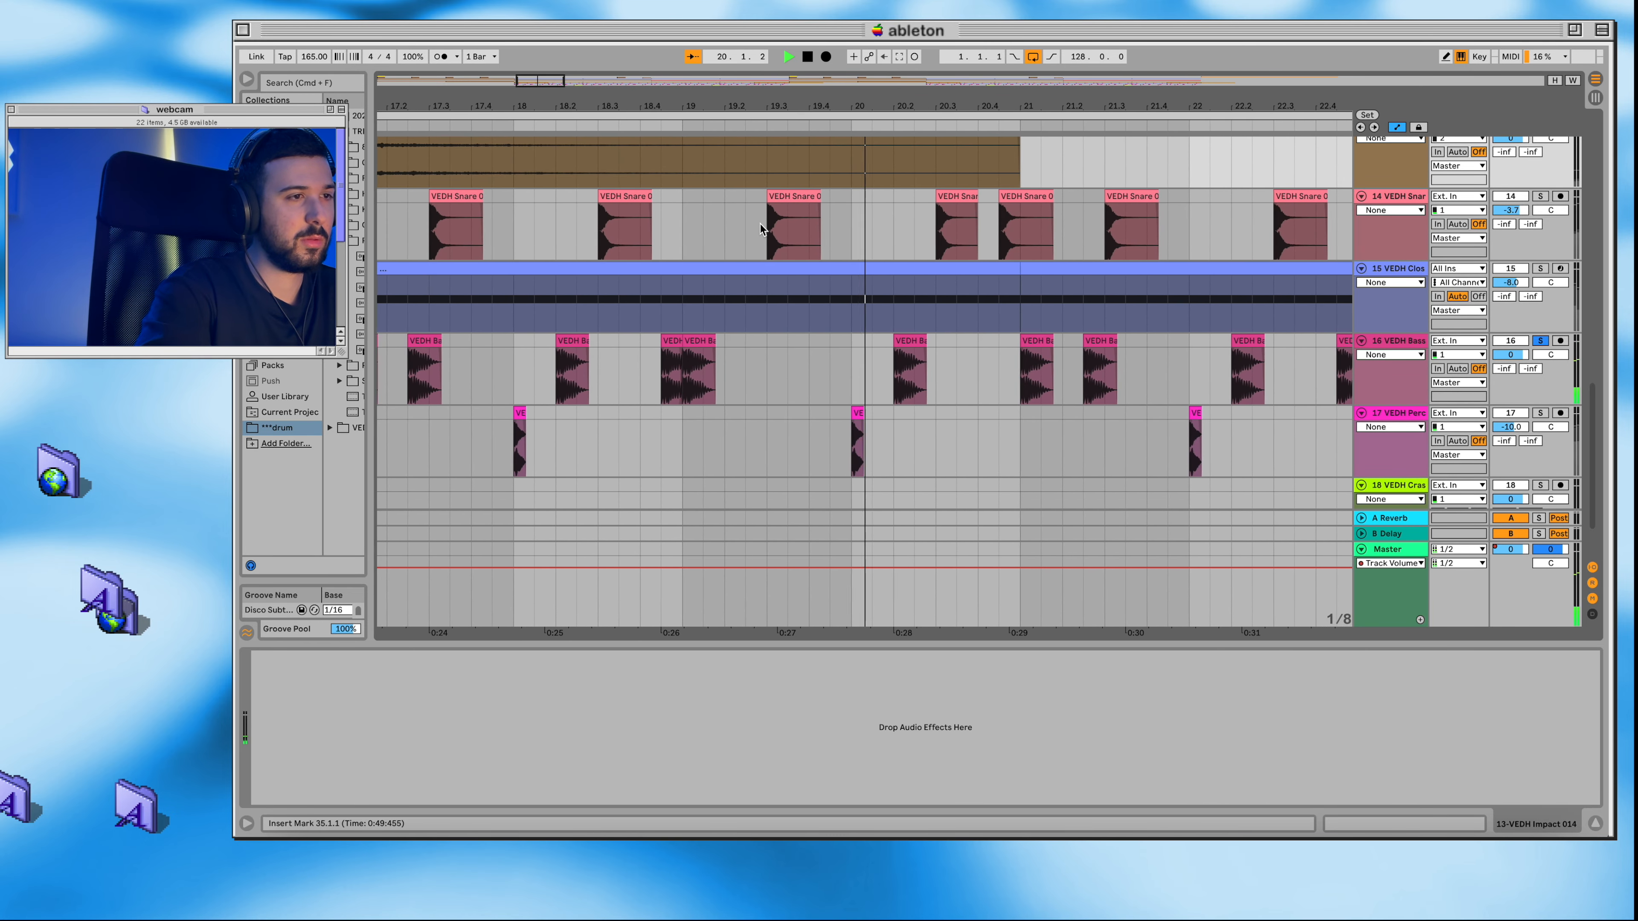
key(minus)
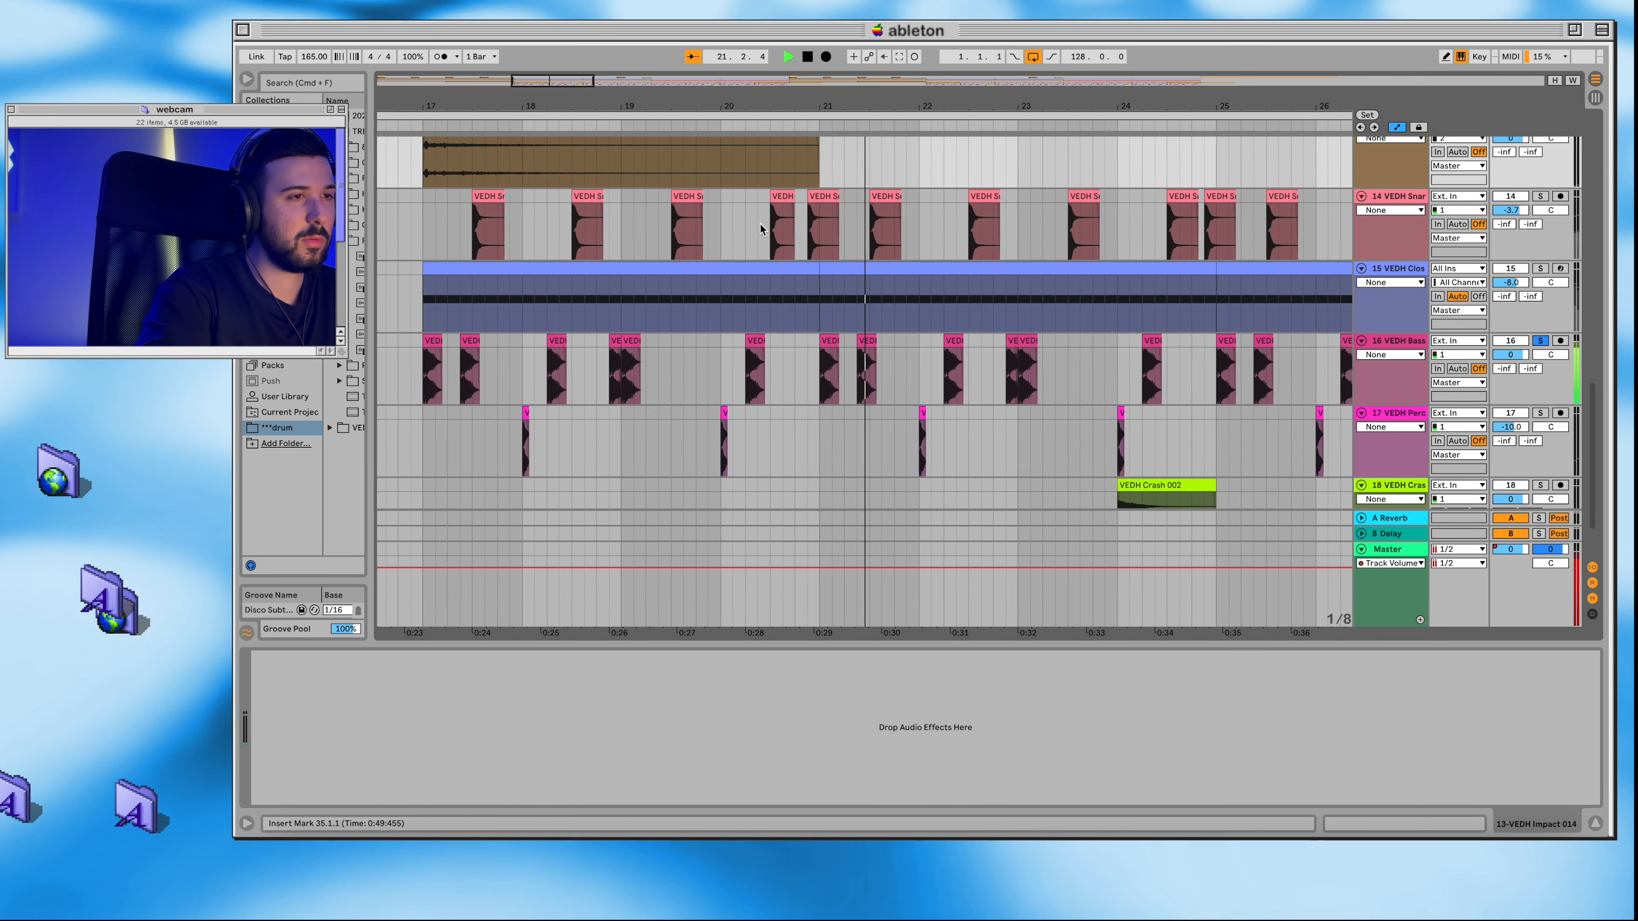
key(minus)
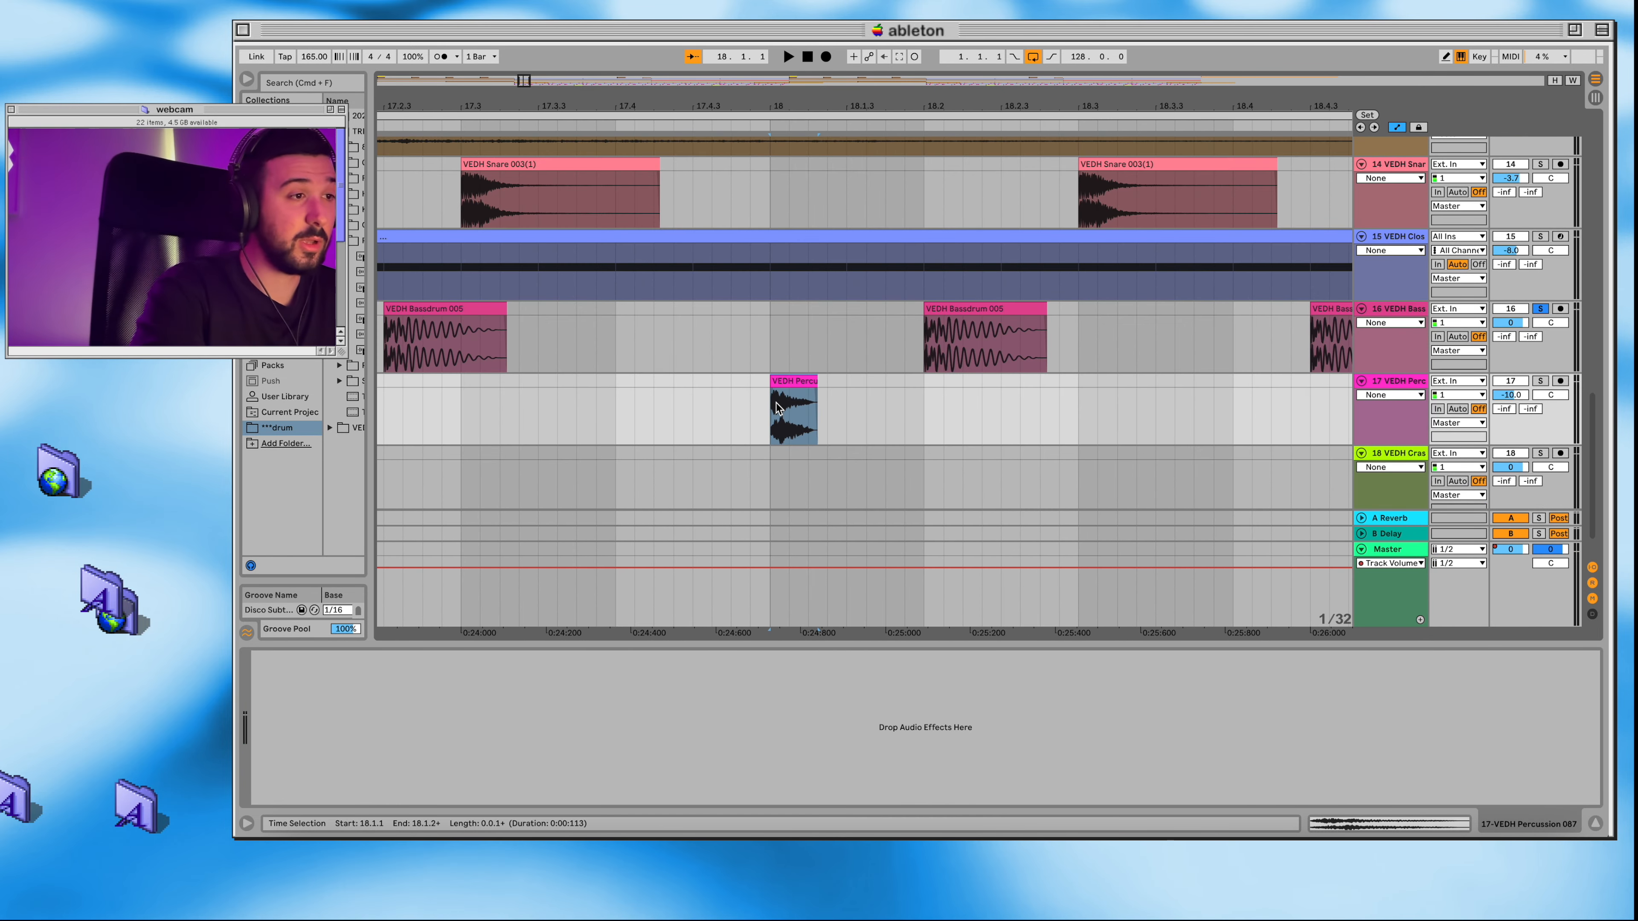
key(minus)
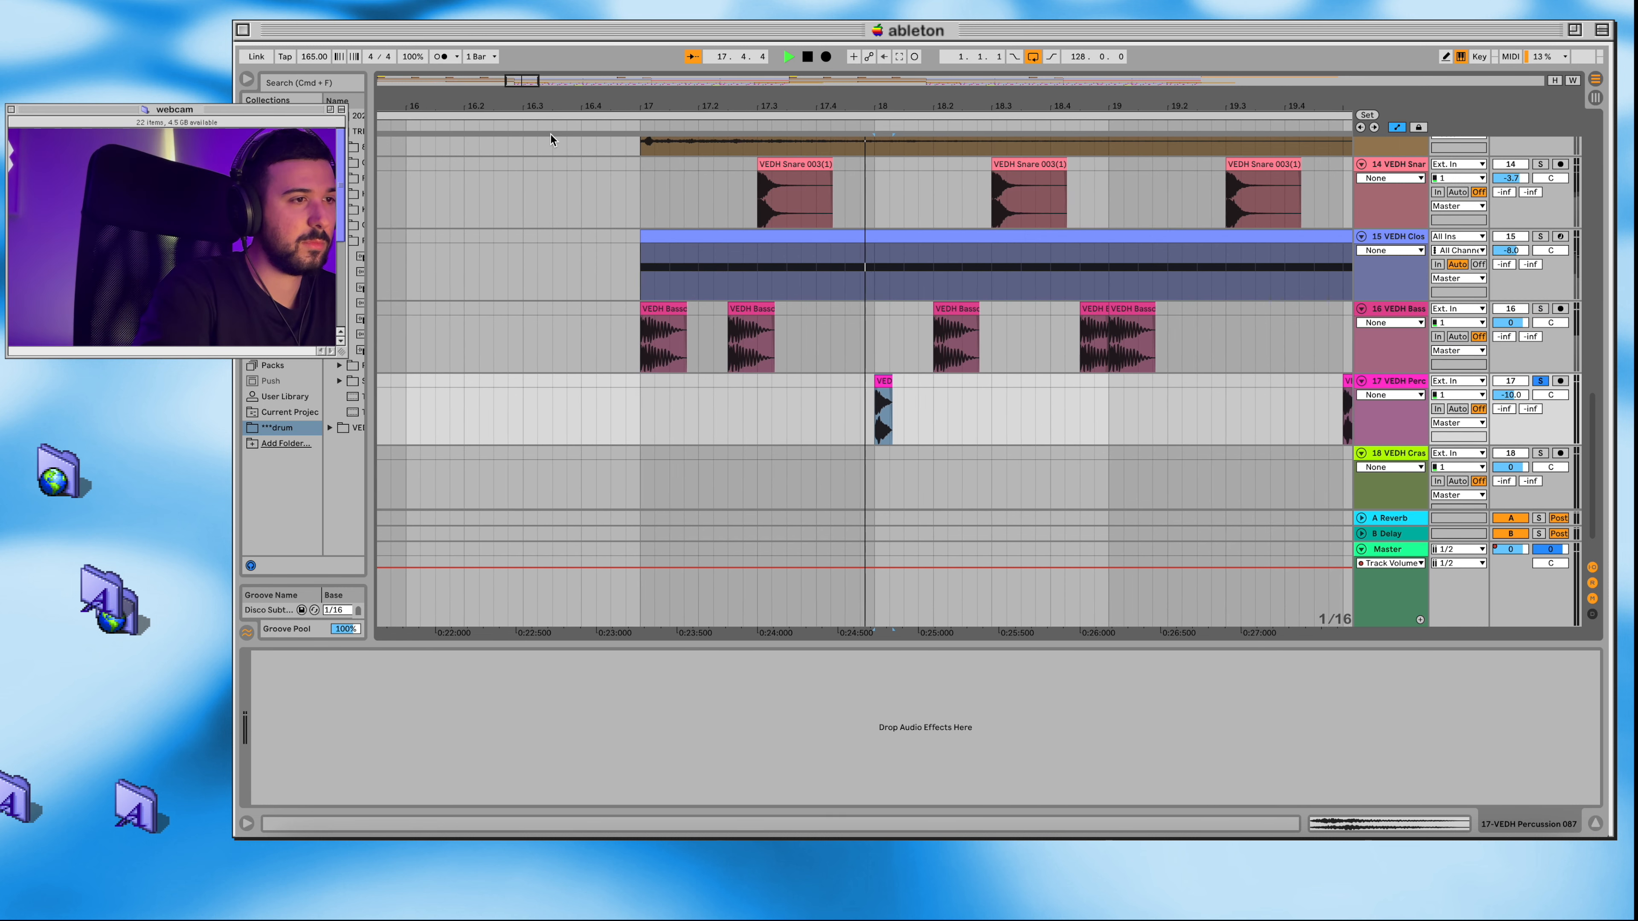
Step: Audition the VEDH Percussion track in solo from bar 17, widening the view to its repeated hits
key(minus)
key(minus)
key(minus)
key(minus)
key(minus)
key(minus)
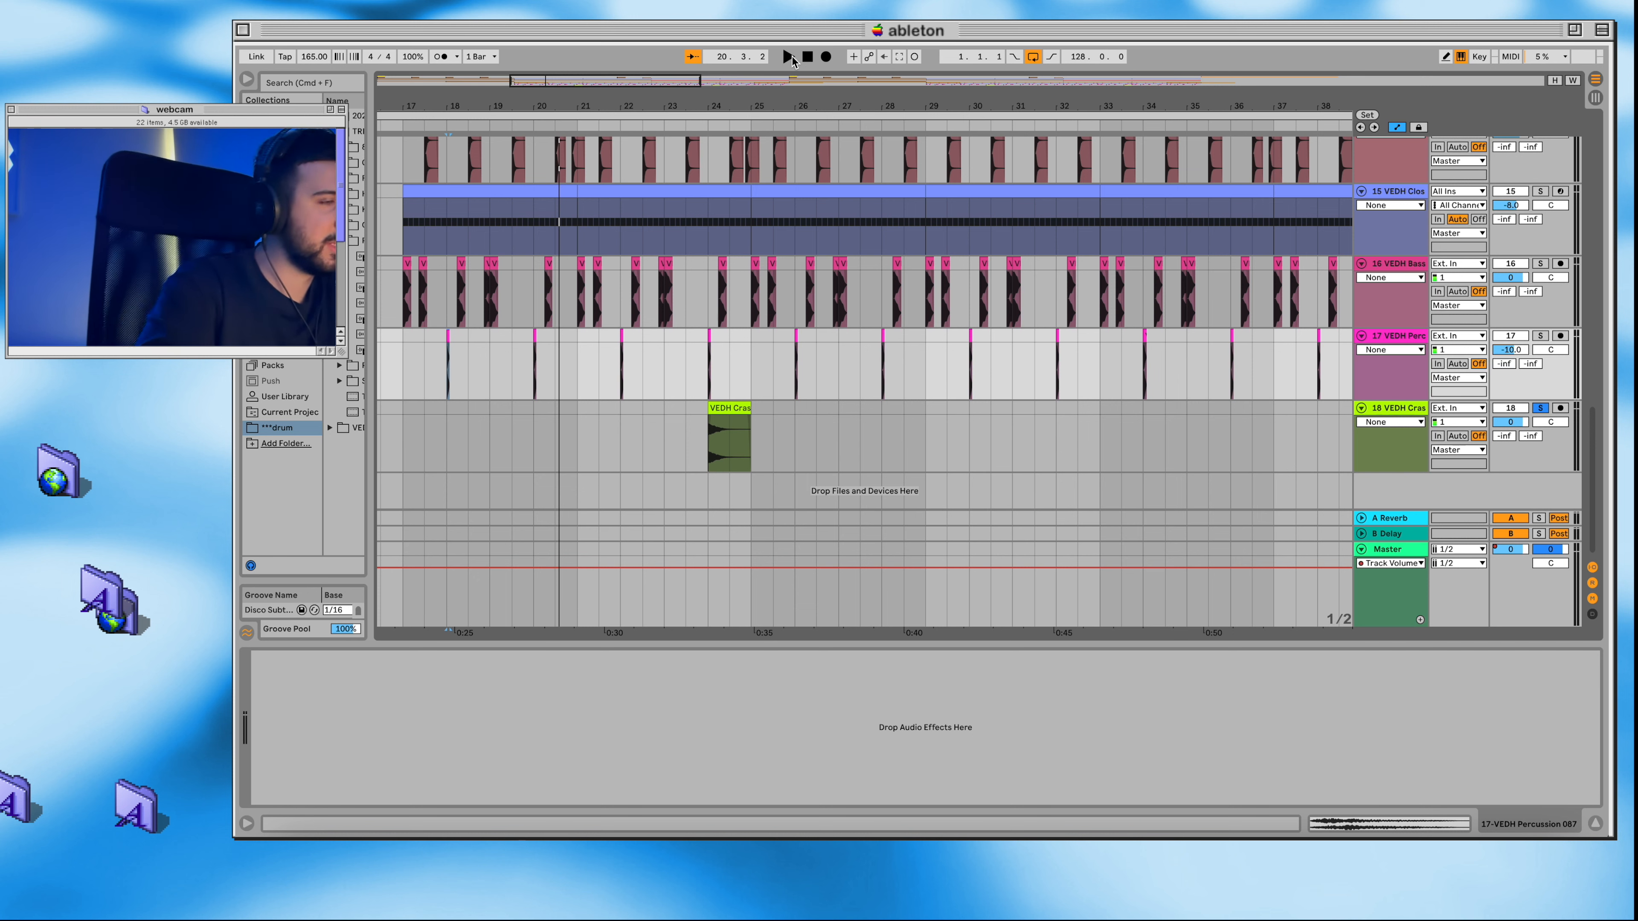
Step: Play the soloed VEDH Crash track past its first clip, show the whole arrangement and stop the playback
click(789, 57)
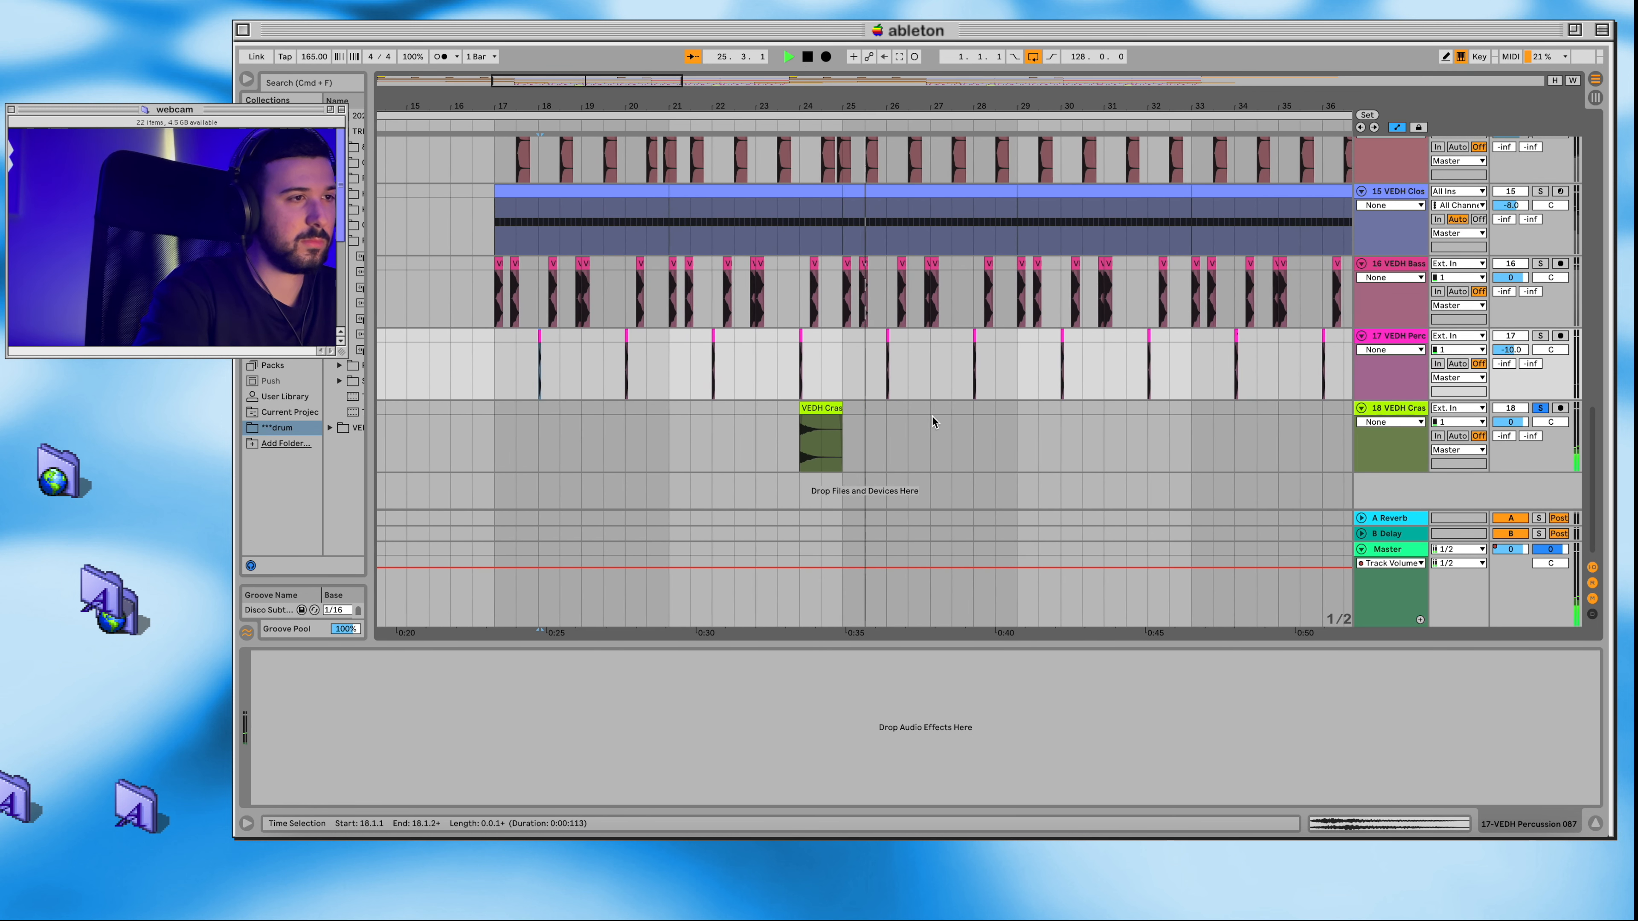
key(w)
key(space)
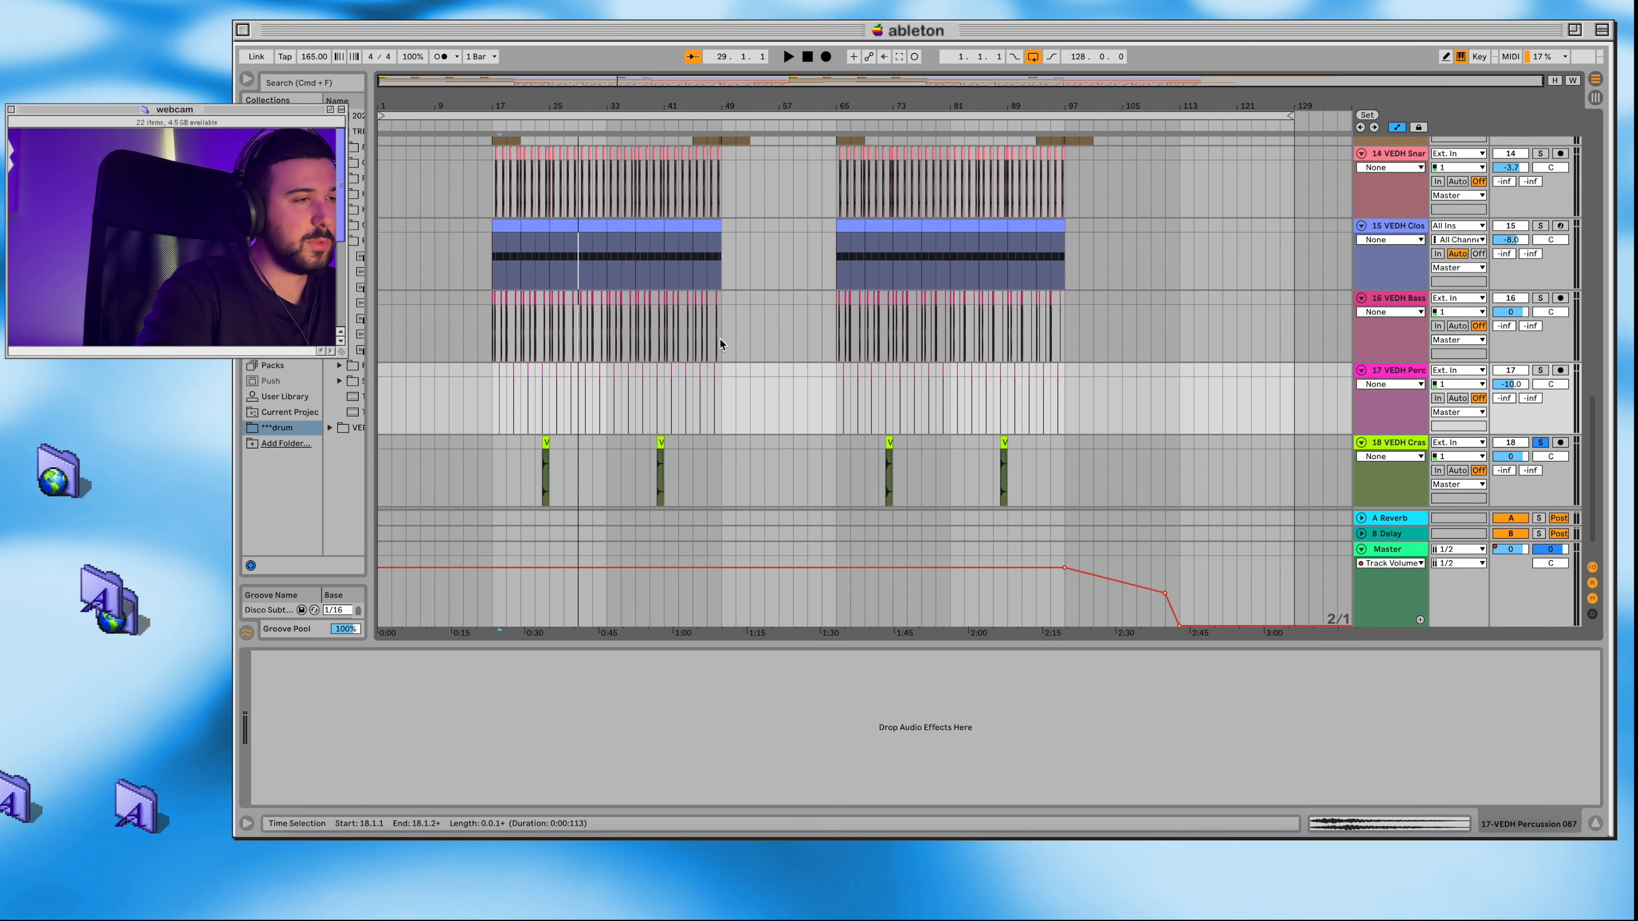
Step: Play the impact, snare, VEDH Clos, bassdrum, percussion and crash tracks soloed together from bar 17
scroll(720, 340, up, 10)
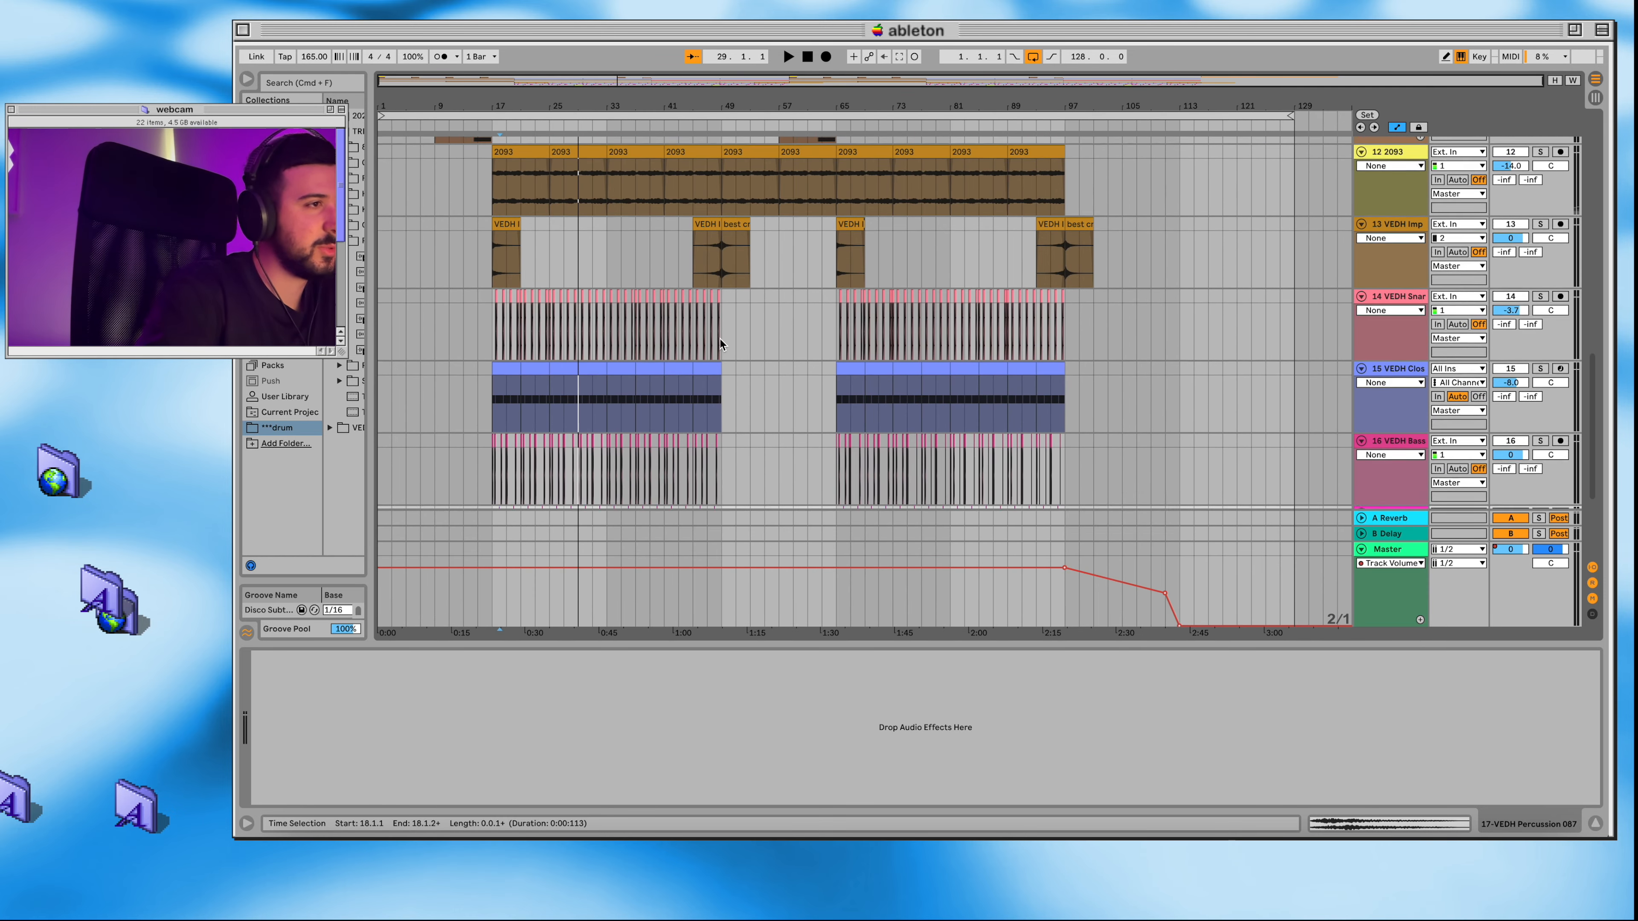
scroll(562, 244, down, 8)
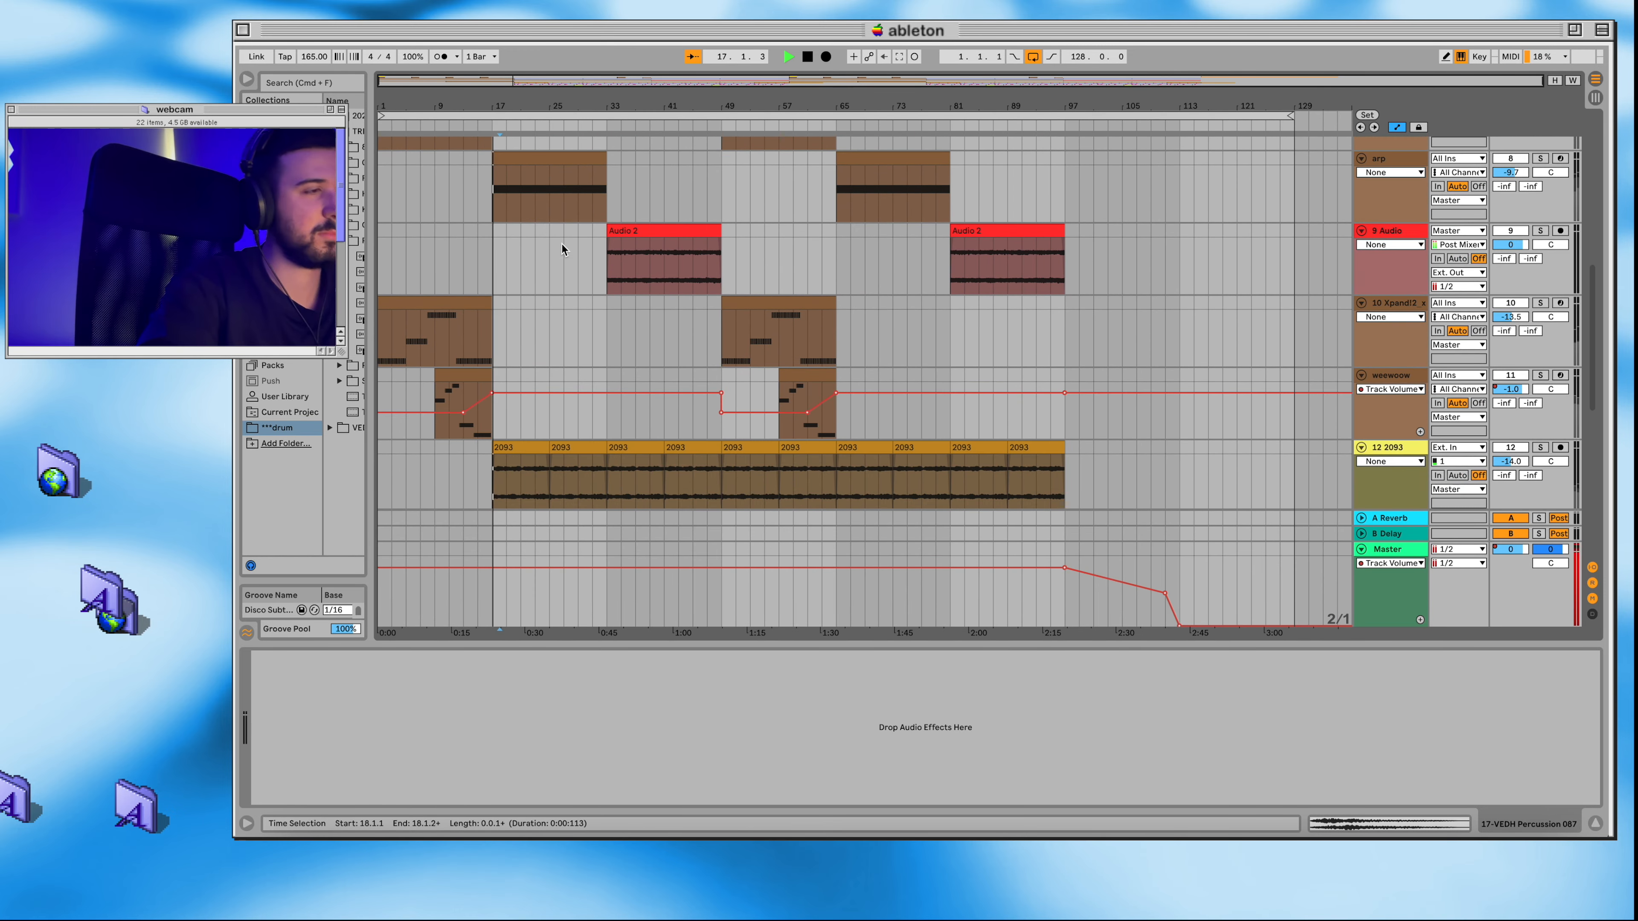
key(space)
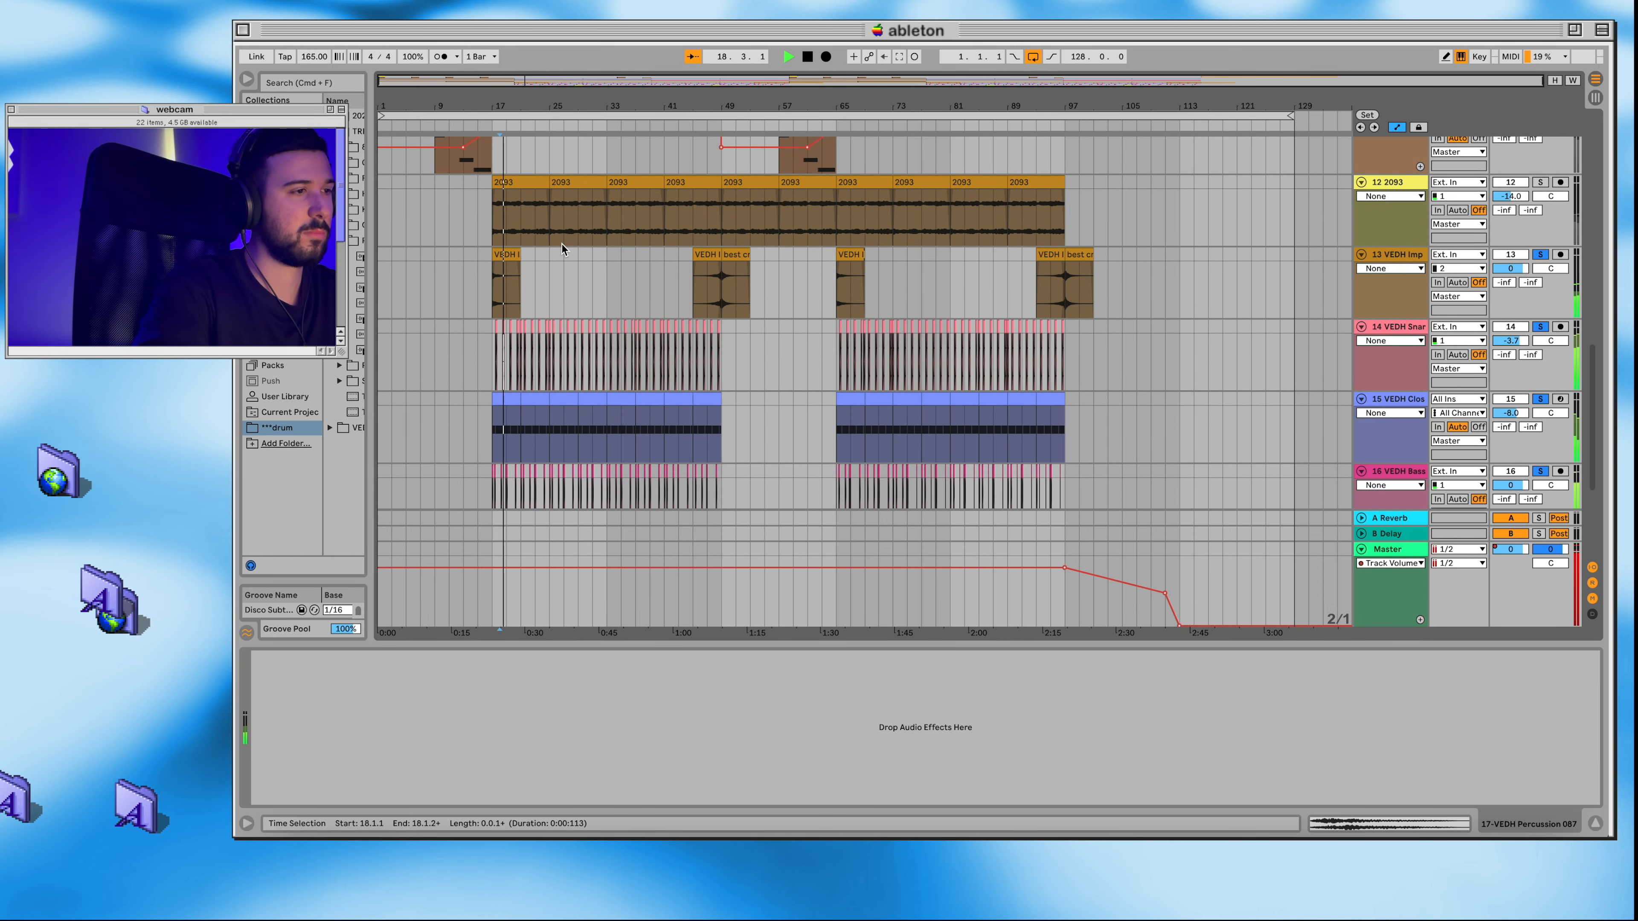
scroll(562, 244, down, 2)
scroll(562, 245, down, 1)
scroll(561, 245, down, 1)
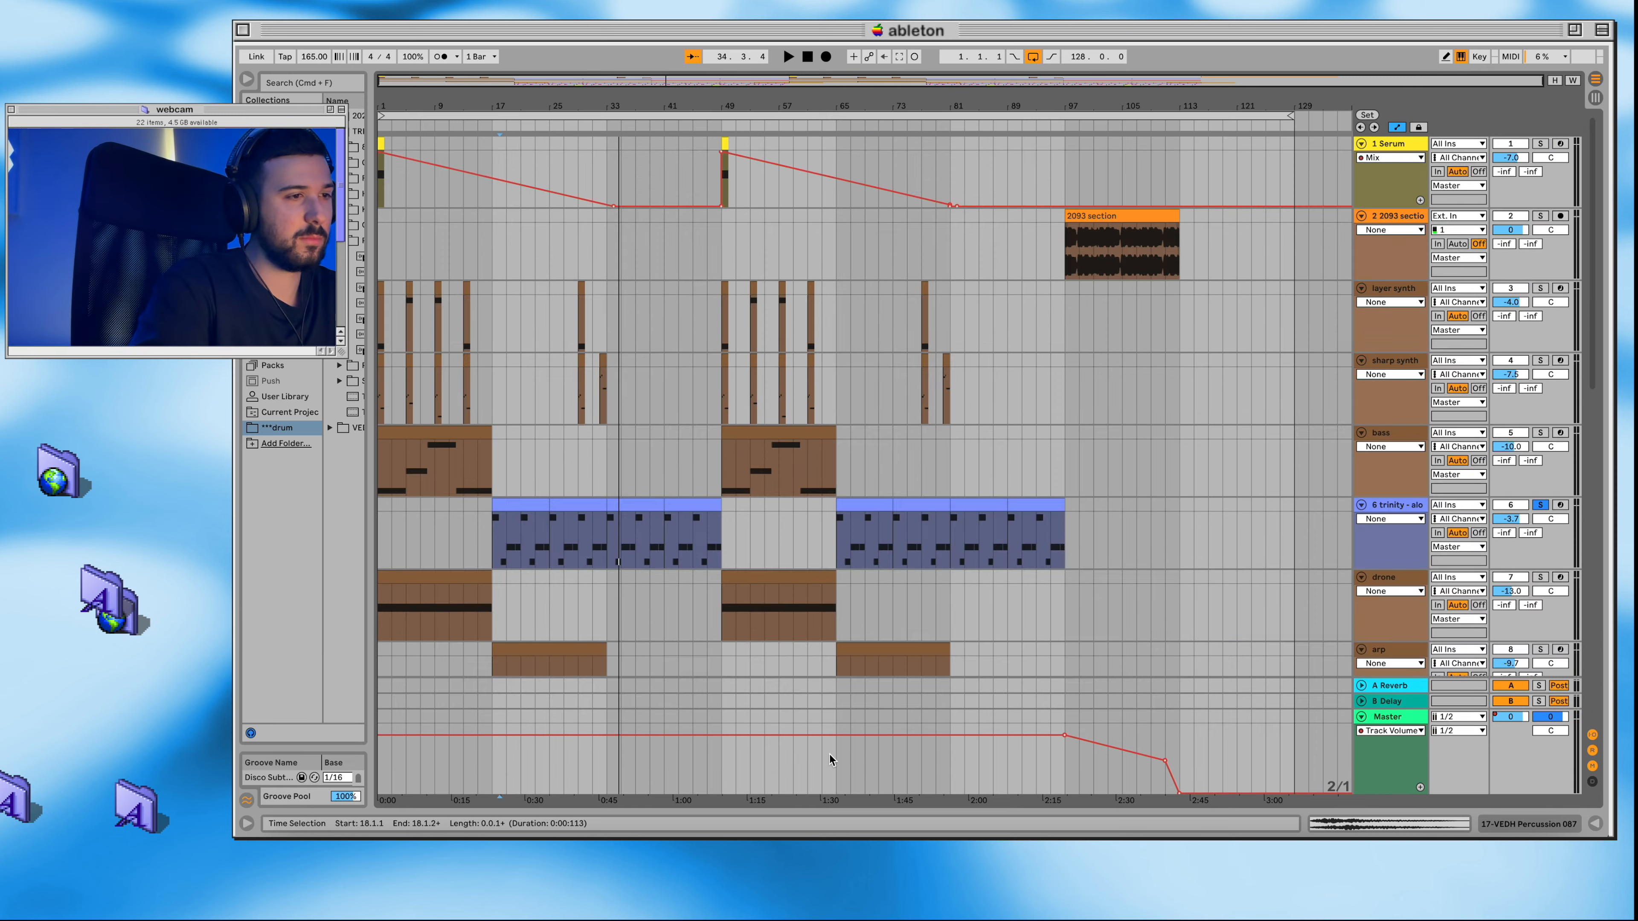
scroll(838, 539, down, 3)
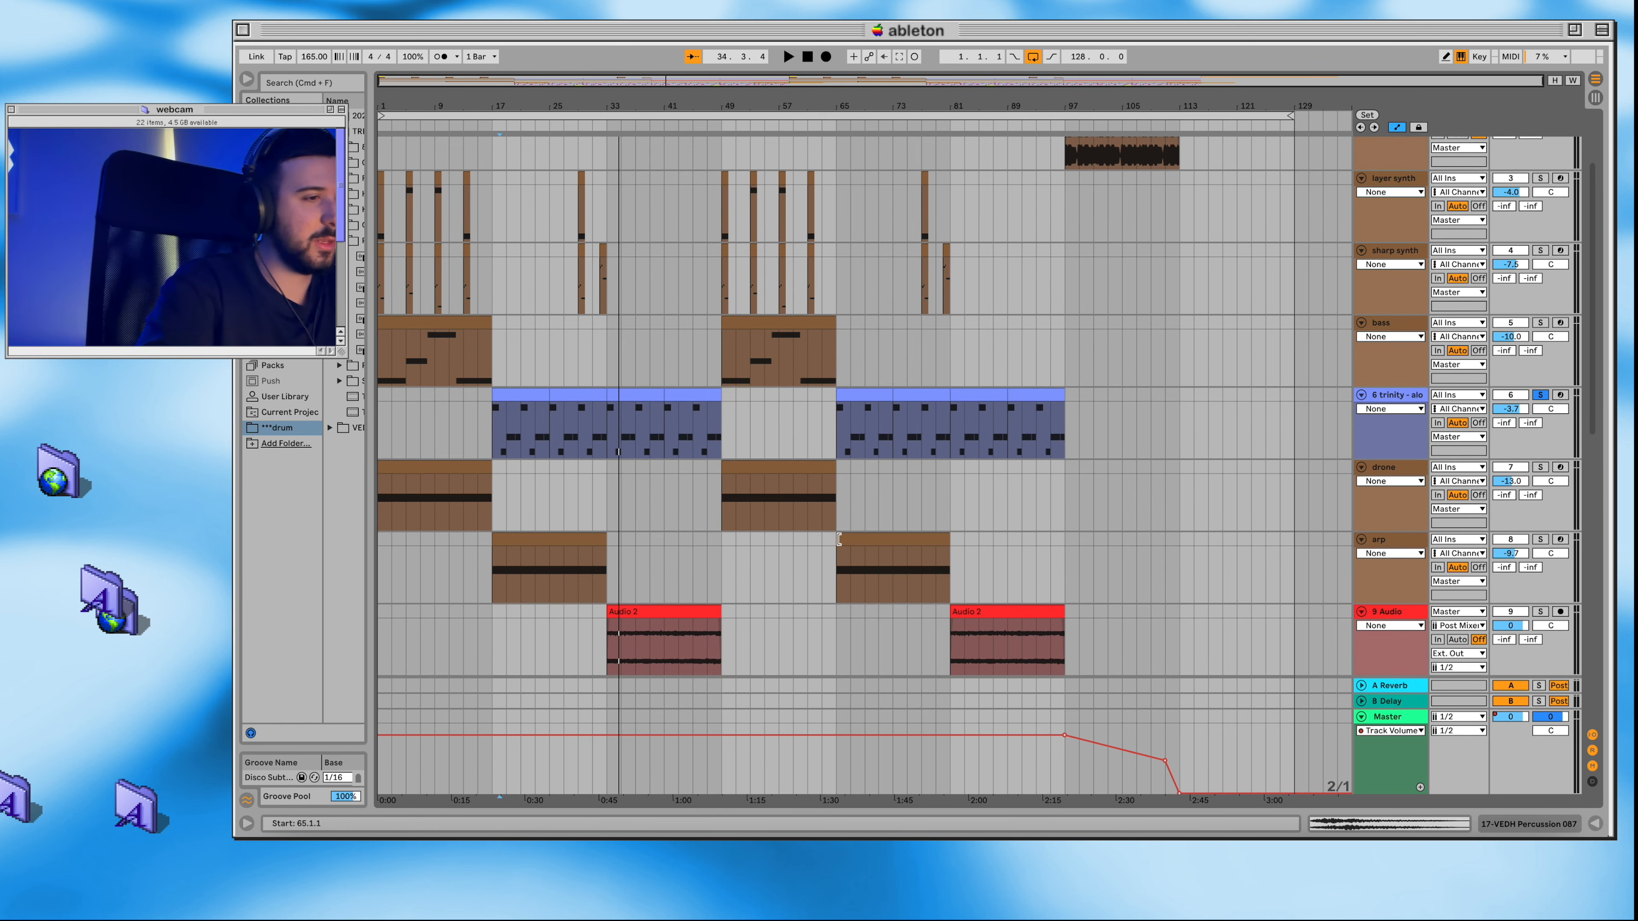
Step: Examine the whole arrangement from the top tracks to the drums, including the 2093 section clip at bar 97
scroll(838, 538, up, 3)
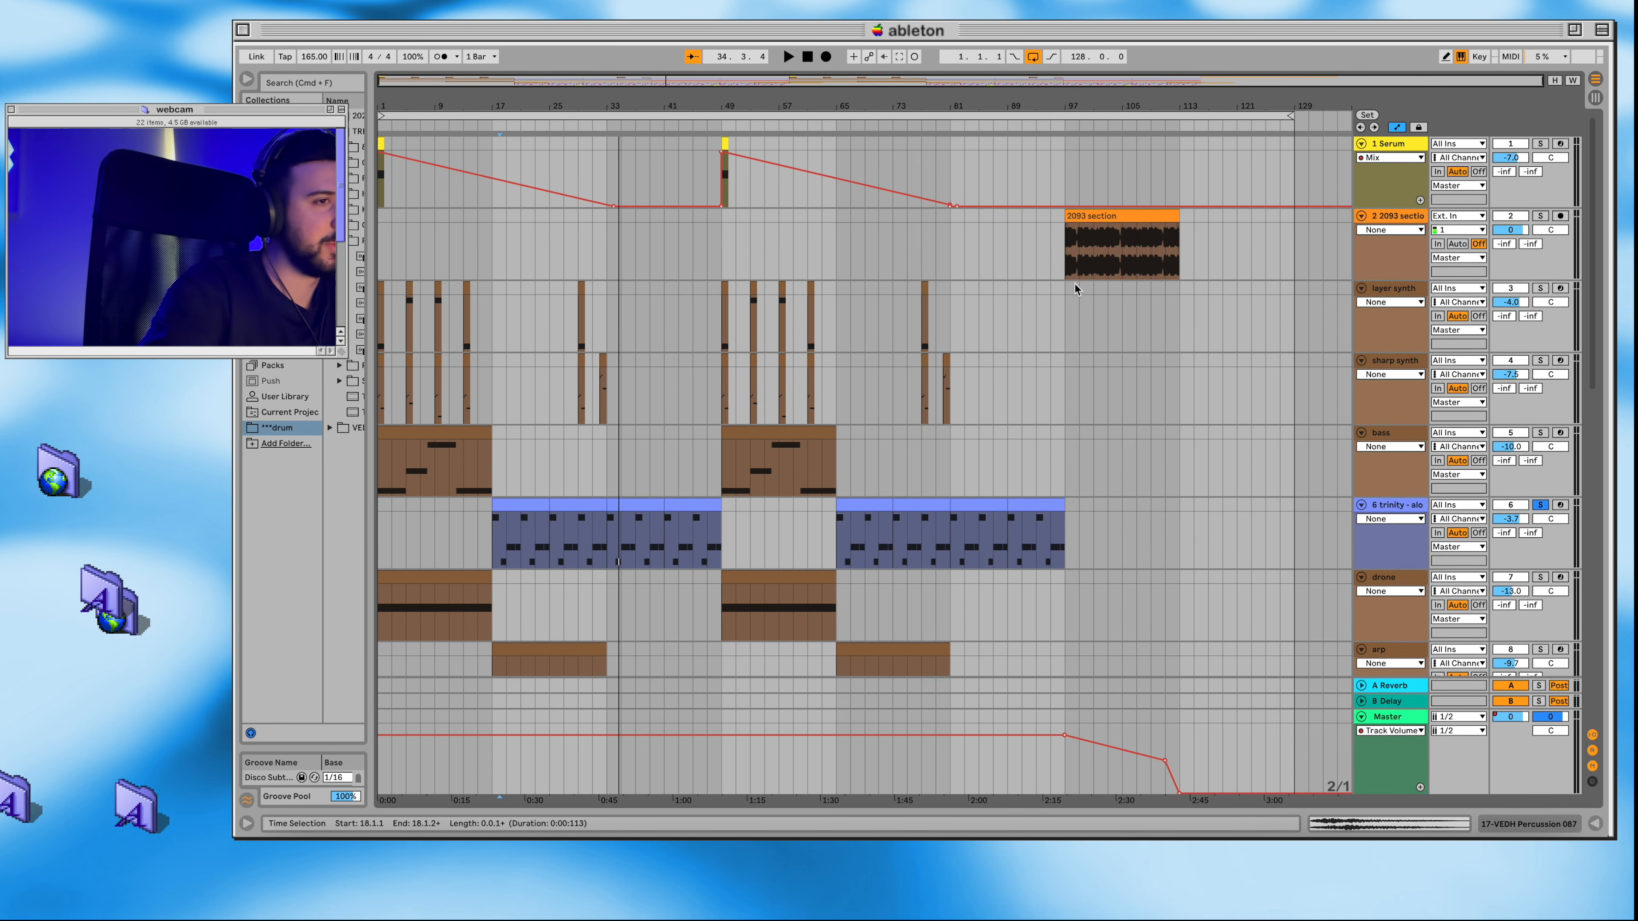
scroll(1208, 225, up, 4)
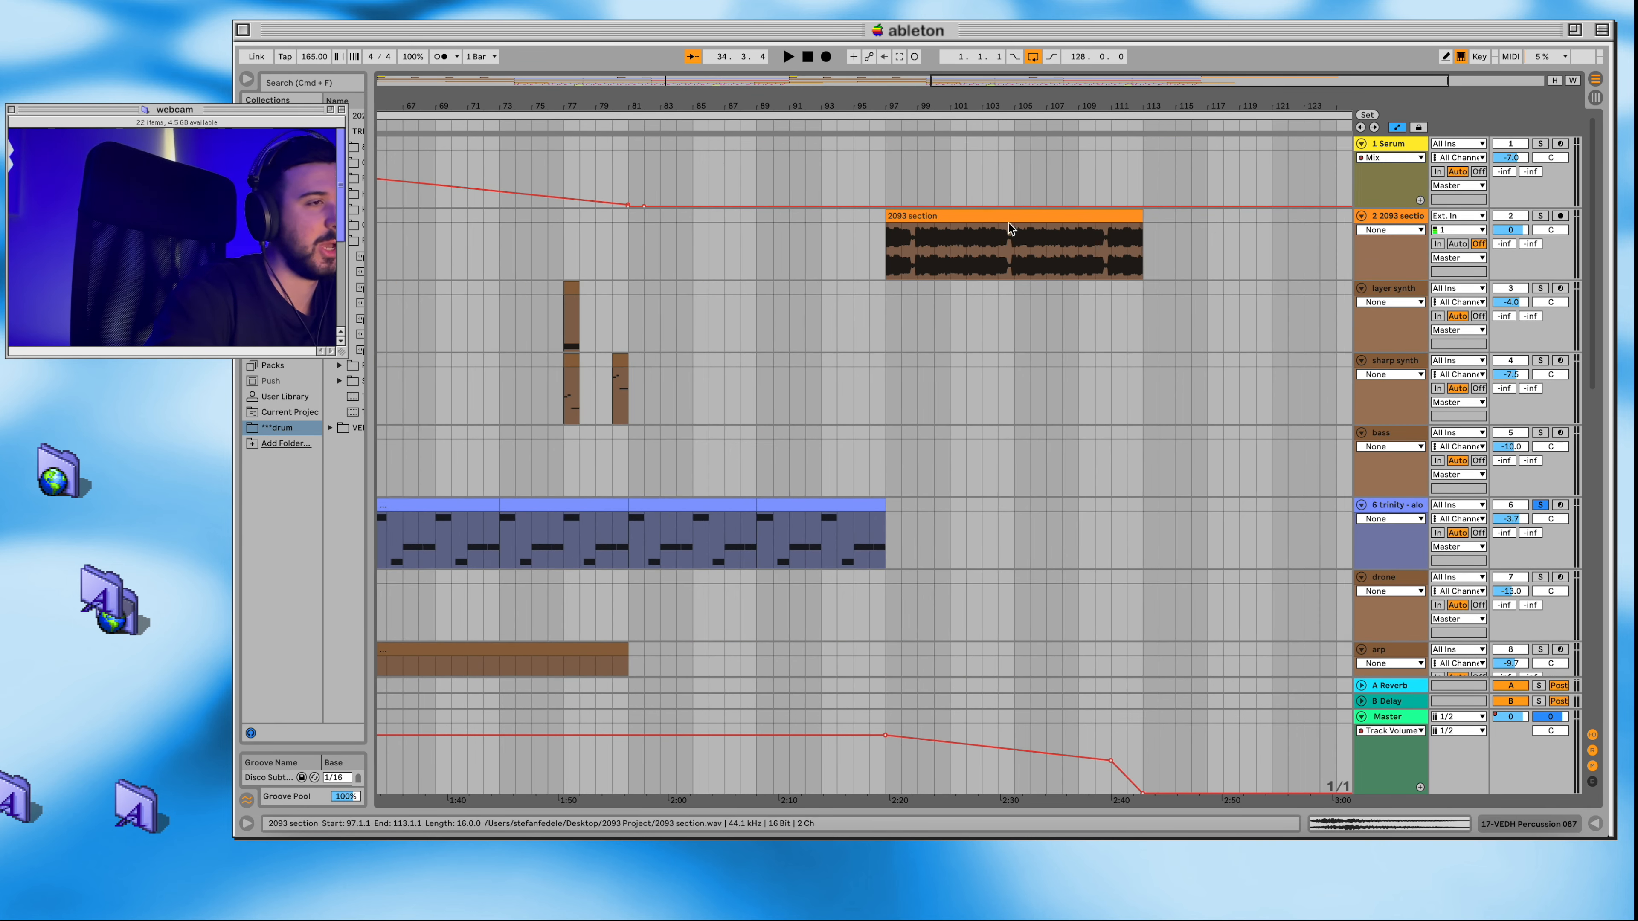
scroll(1119, 247, down, 5)
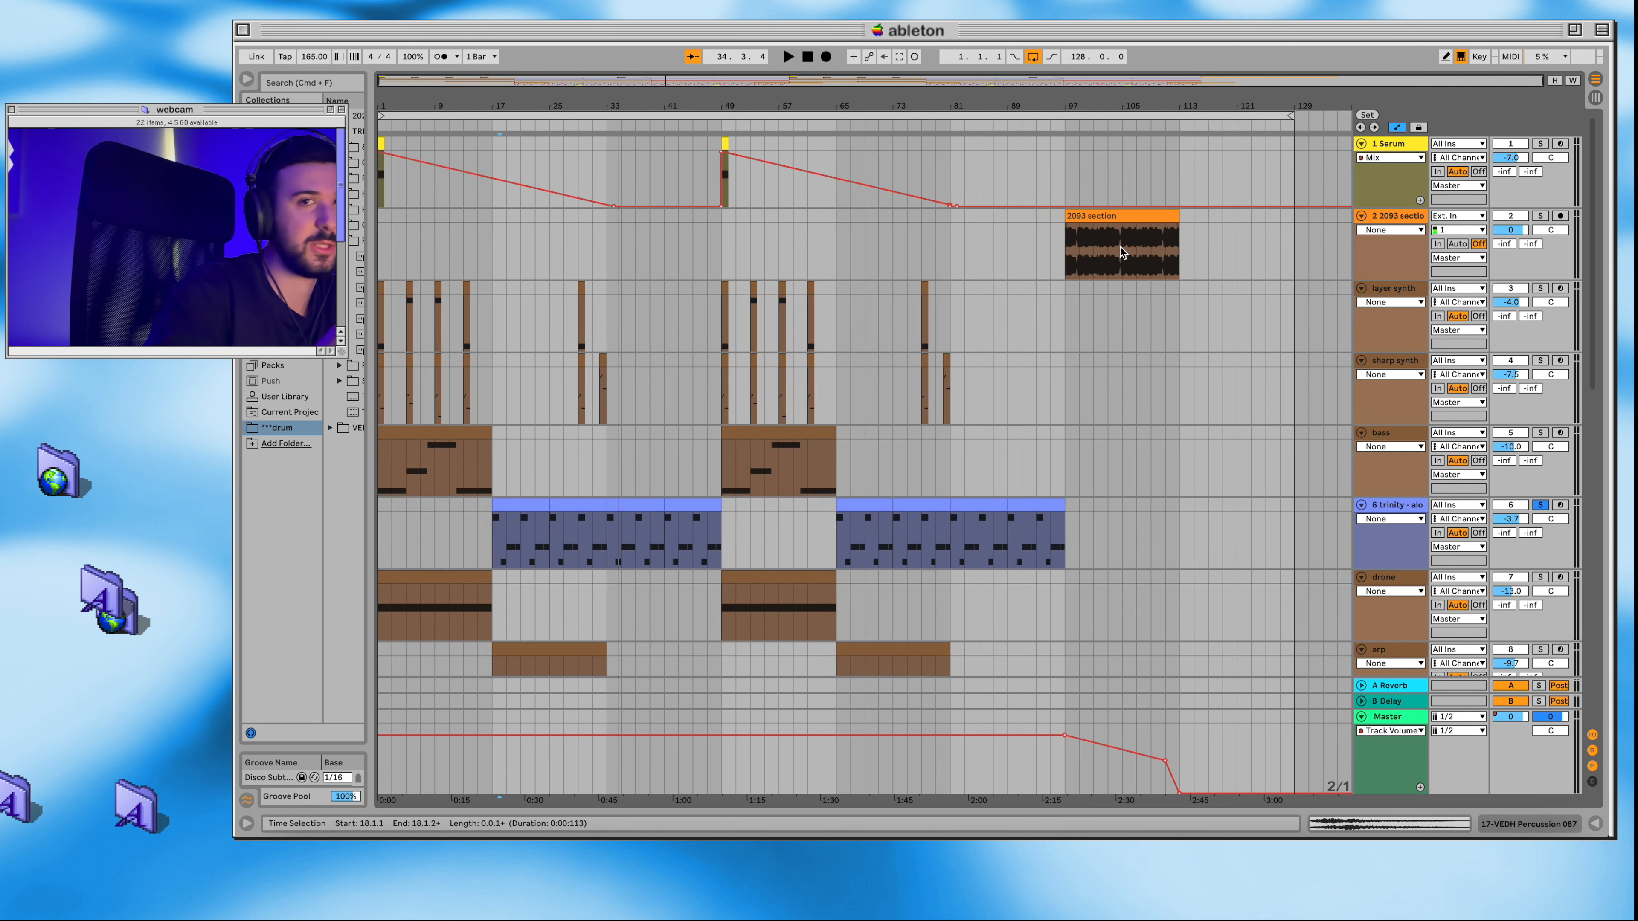
scroll(1119, 247, down, 7)
scroll(1035, 412, down, 6)
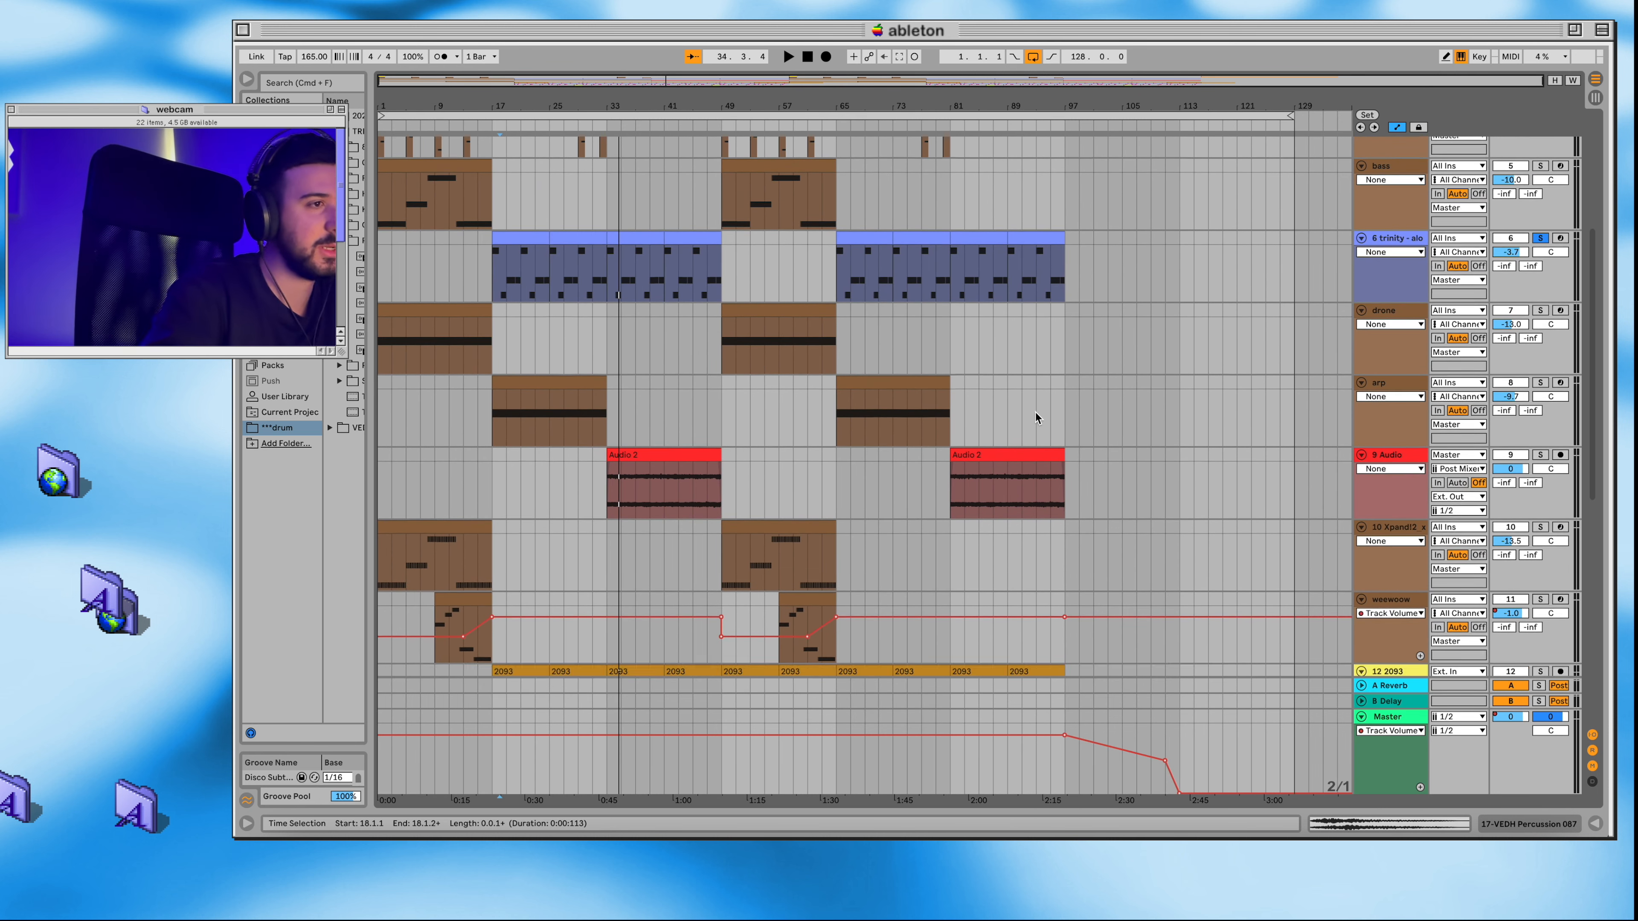
scroll(967, 411, down, 3)
scroll(938, 418, down, 5)
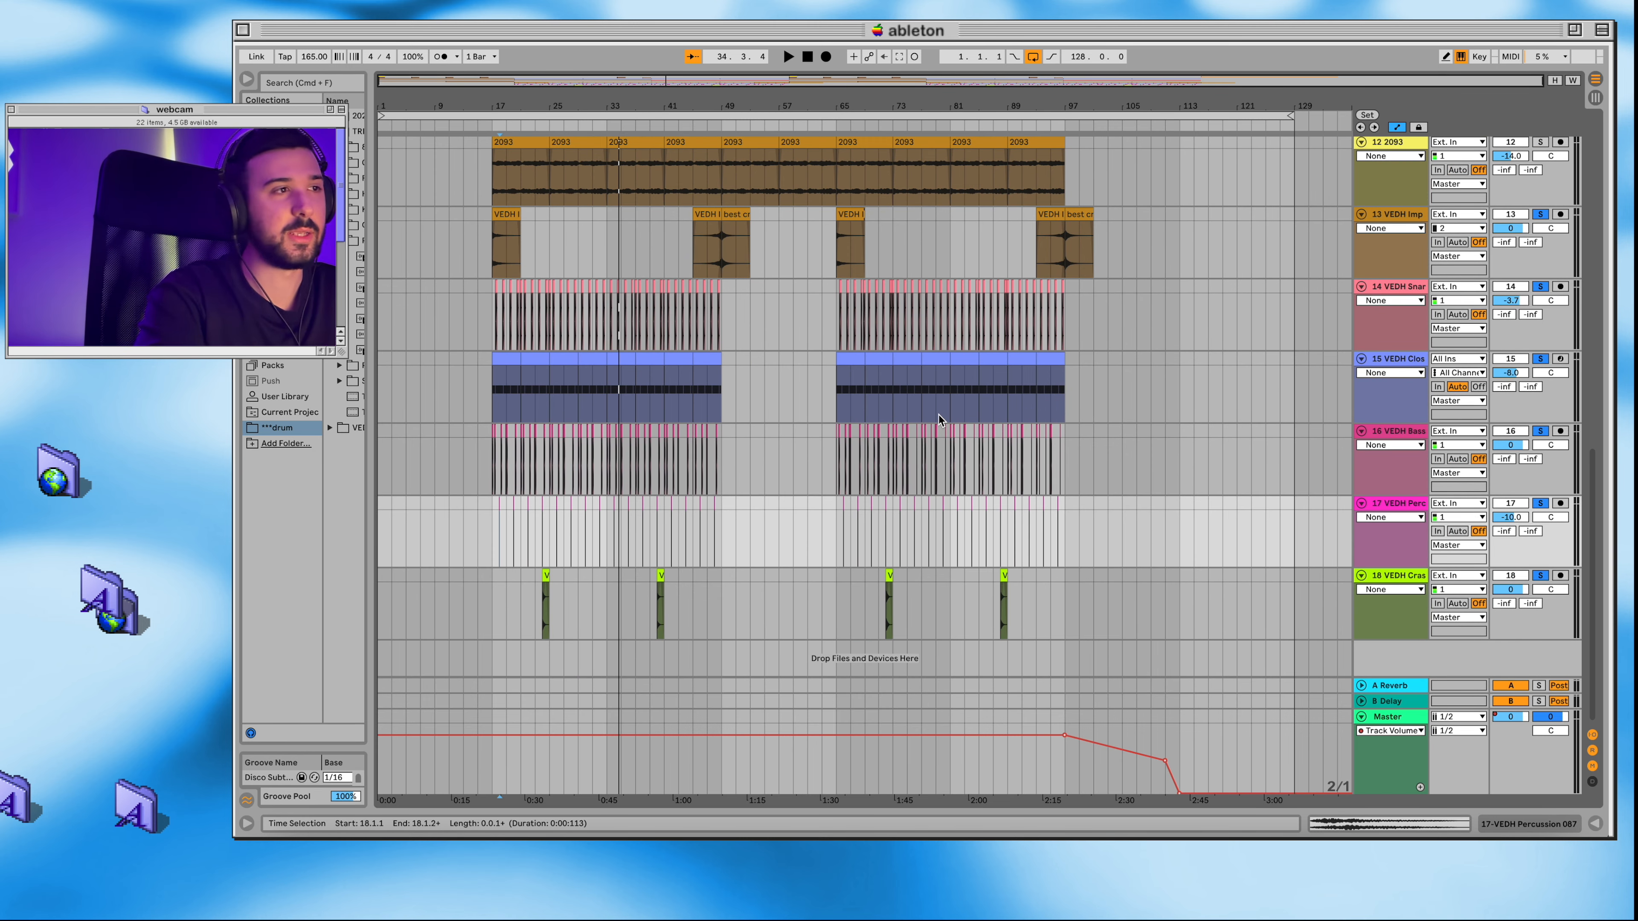
scroll(611, 337, up, 2)
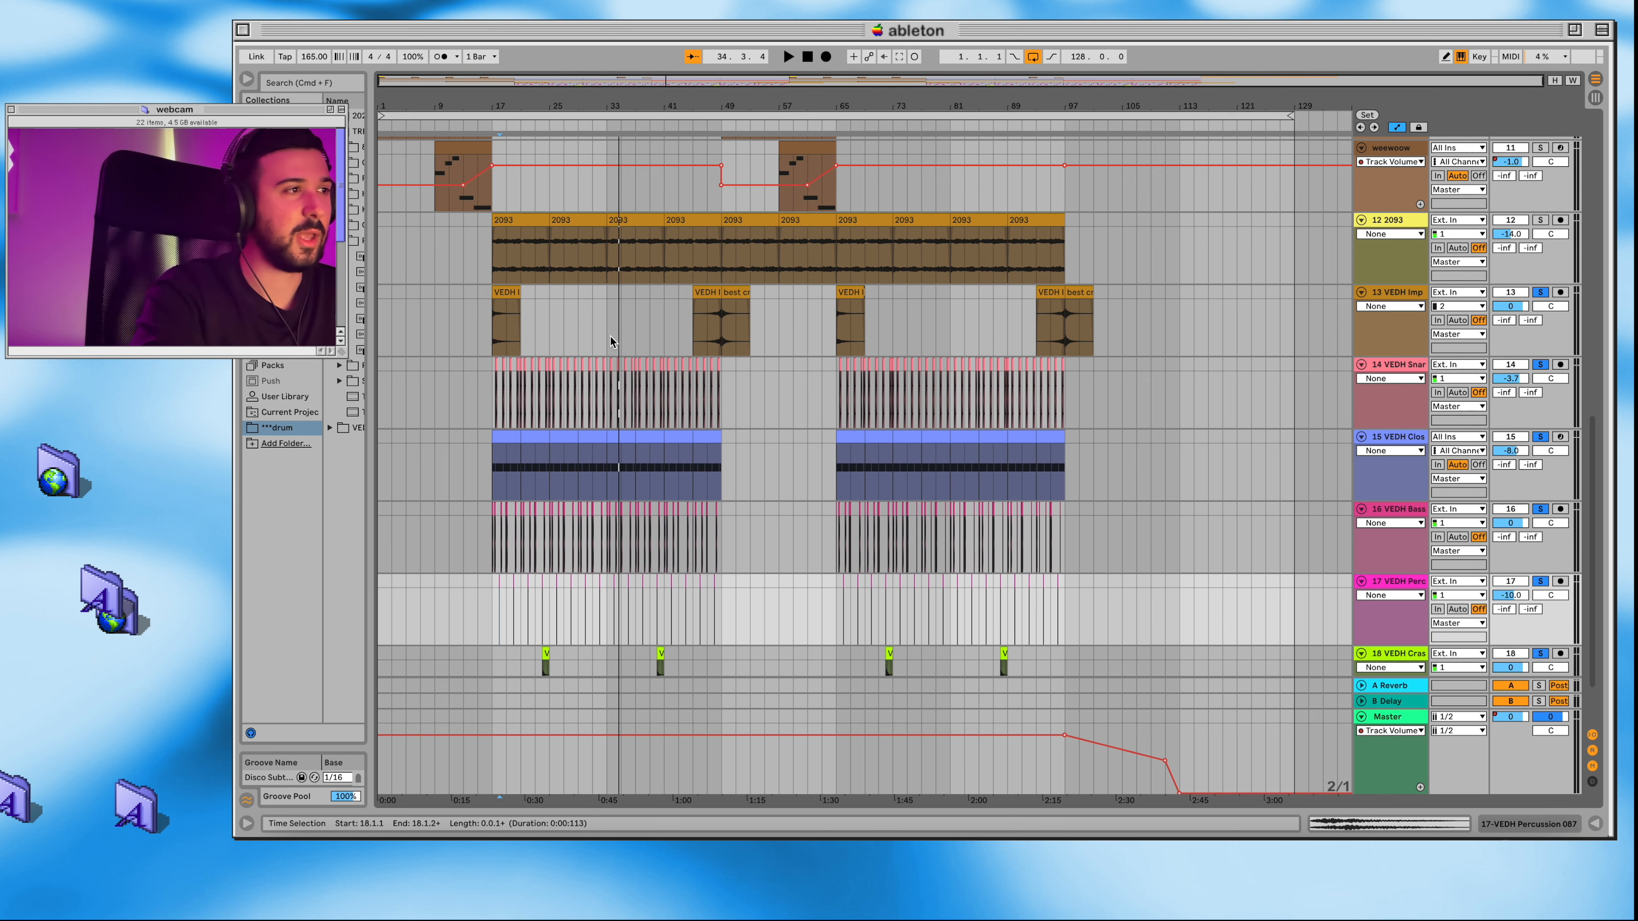
Step: Play the full arrangement from the start with all tracks audible, following the first half from the synths to the drums and back
scroll(611, 337, up, 10)
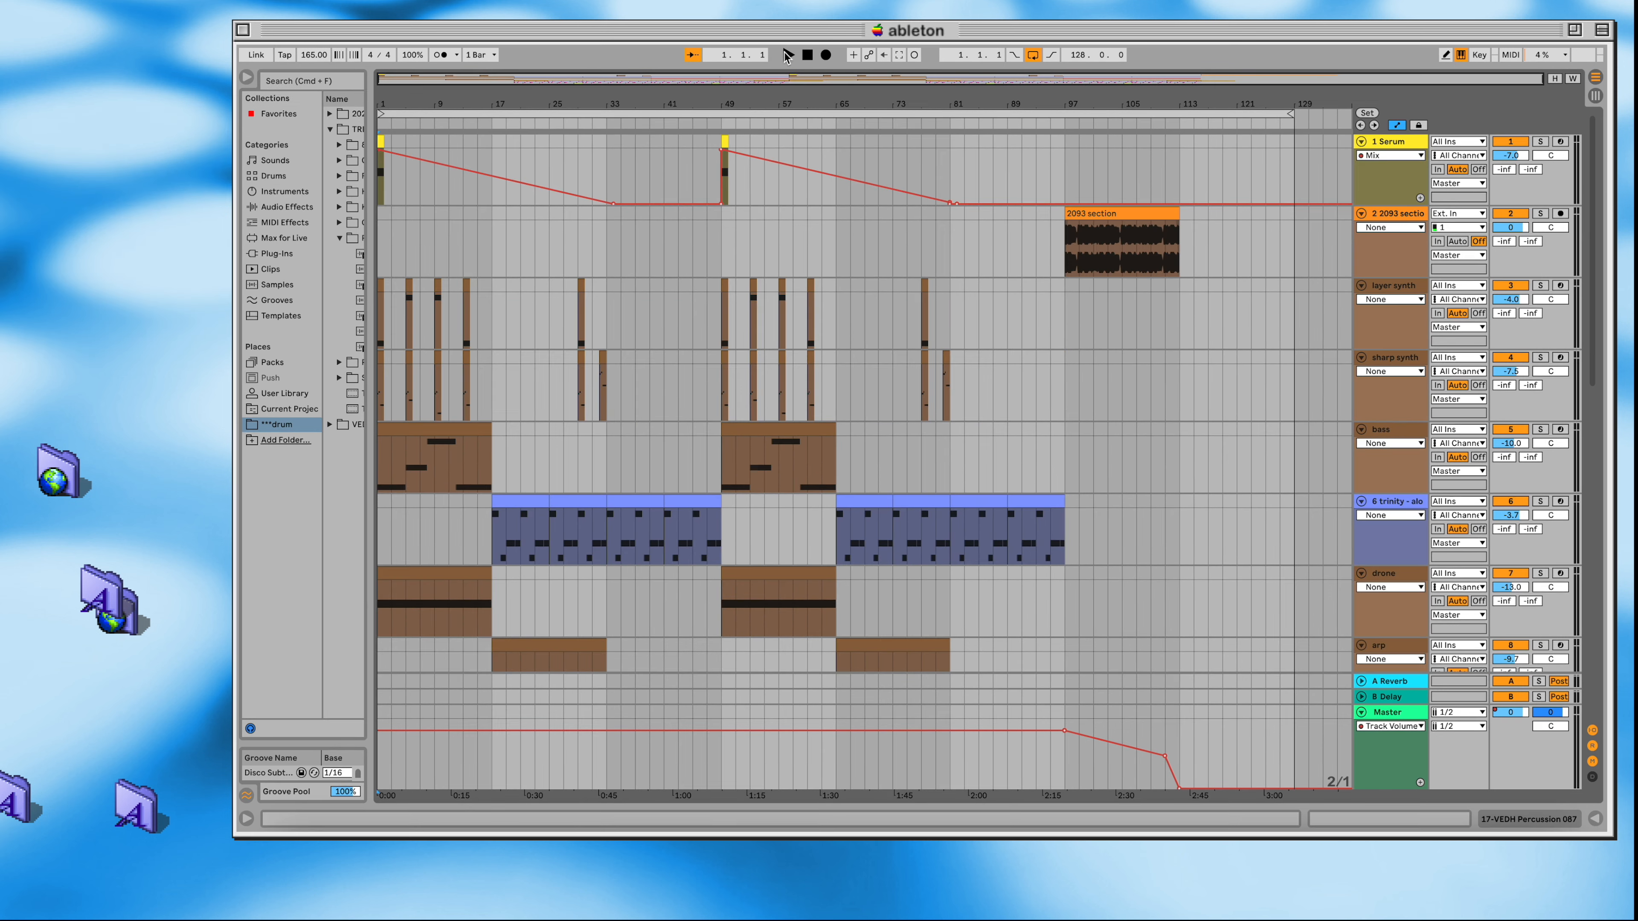
click(788, 55)
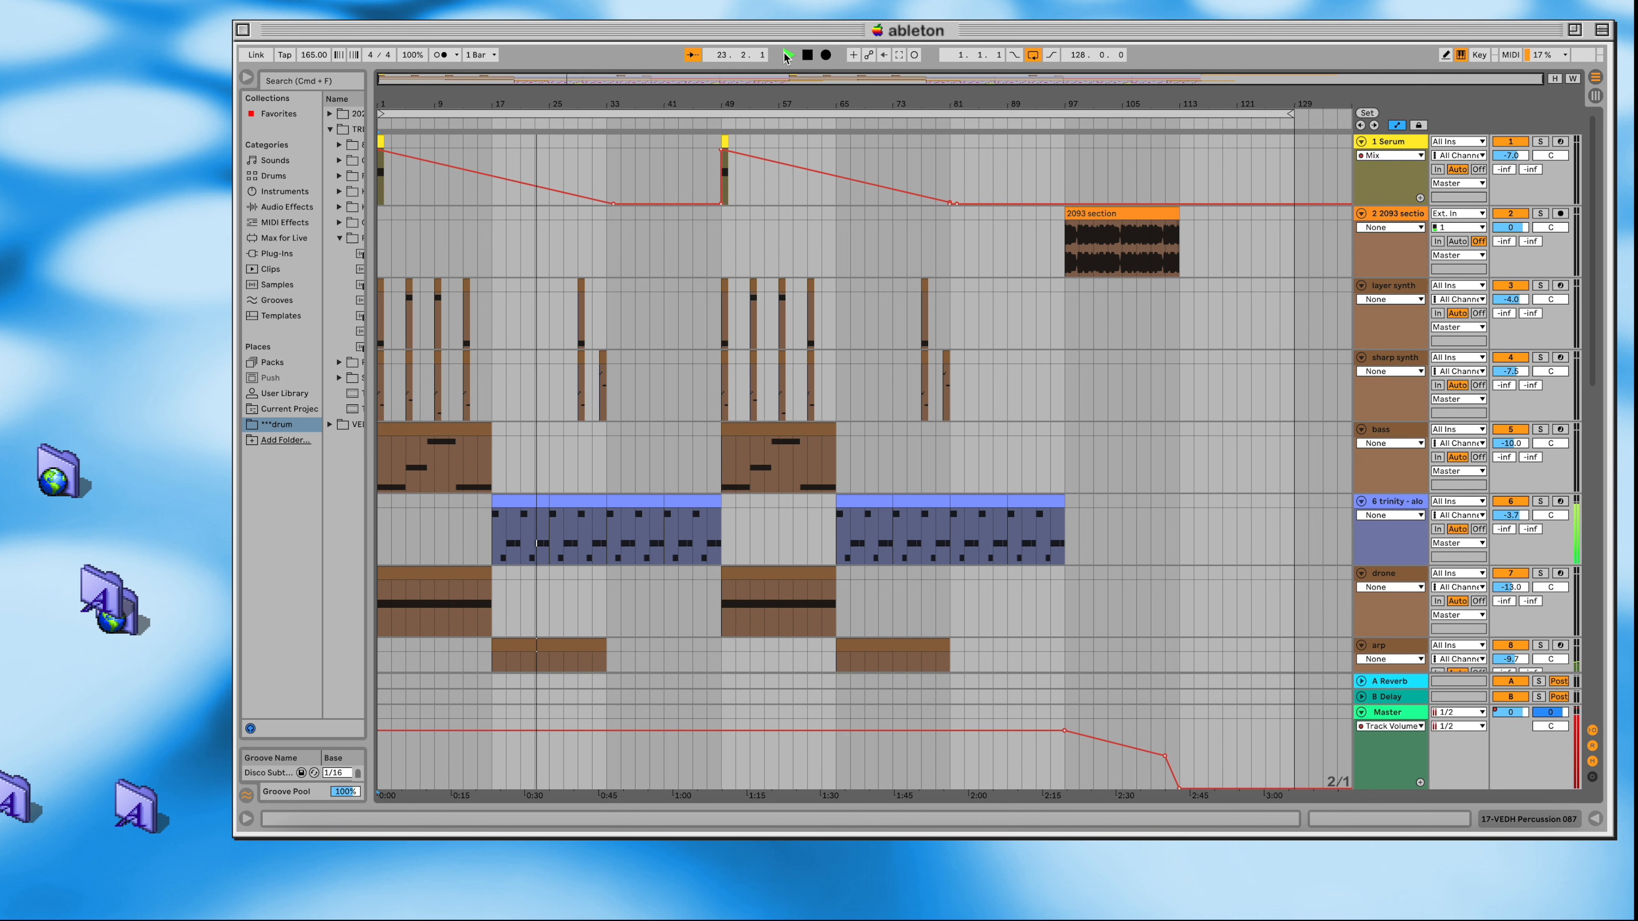
scroll(731, 184, down, 1)
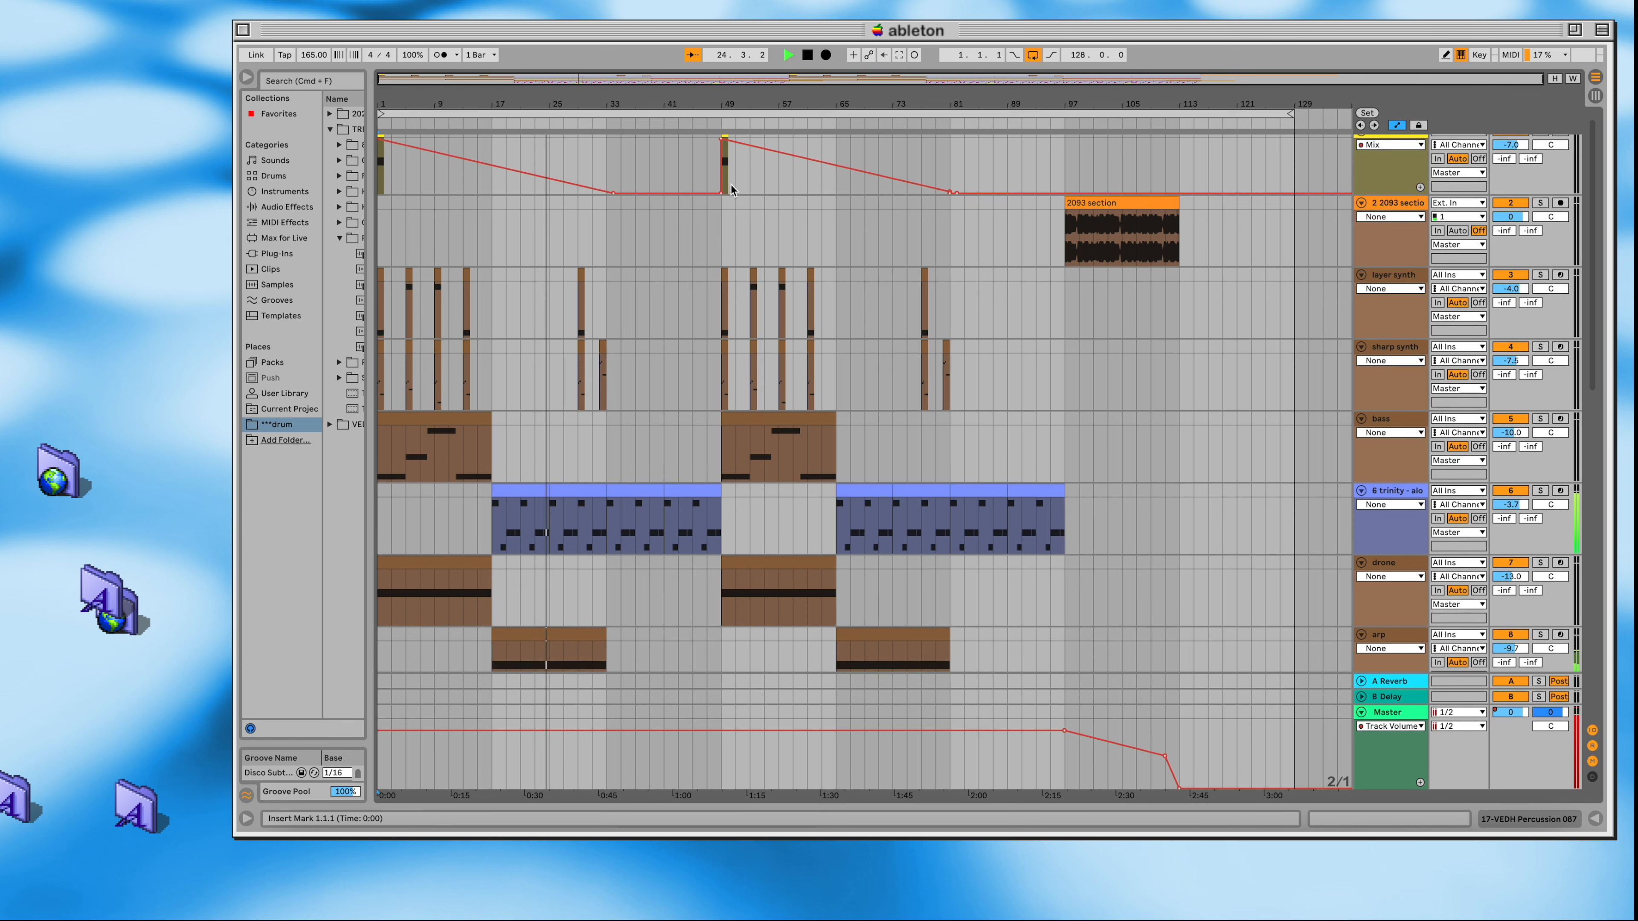
scroll(731, 185, down, 10)
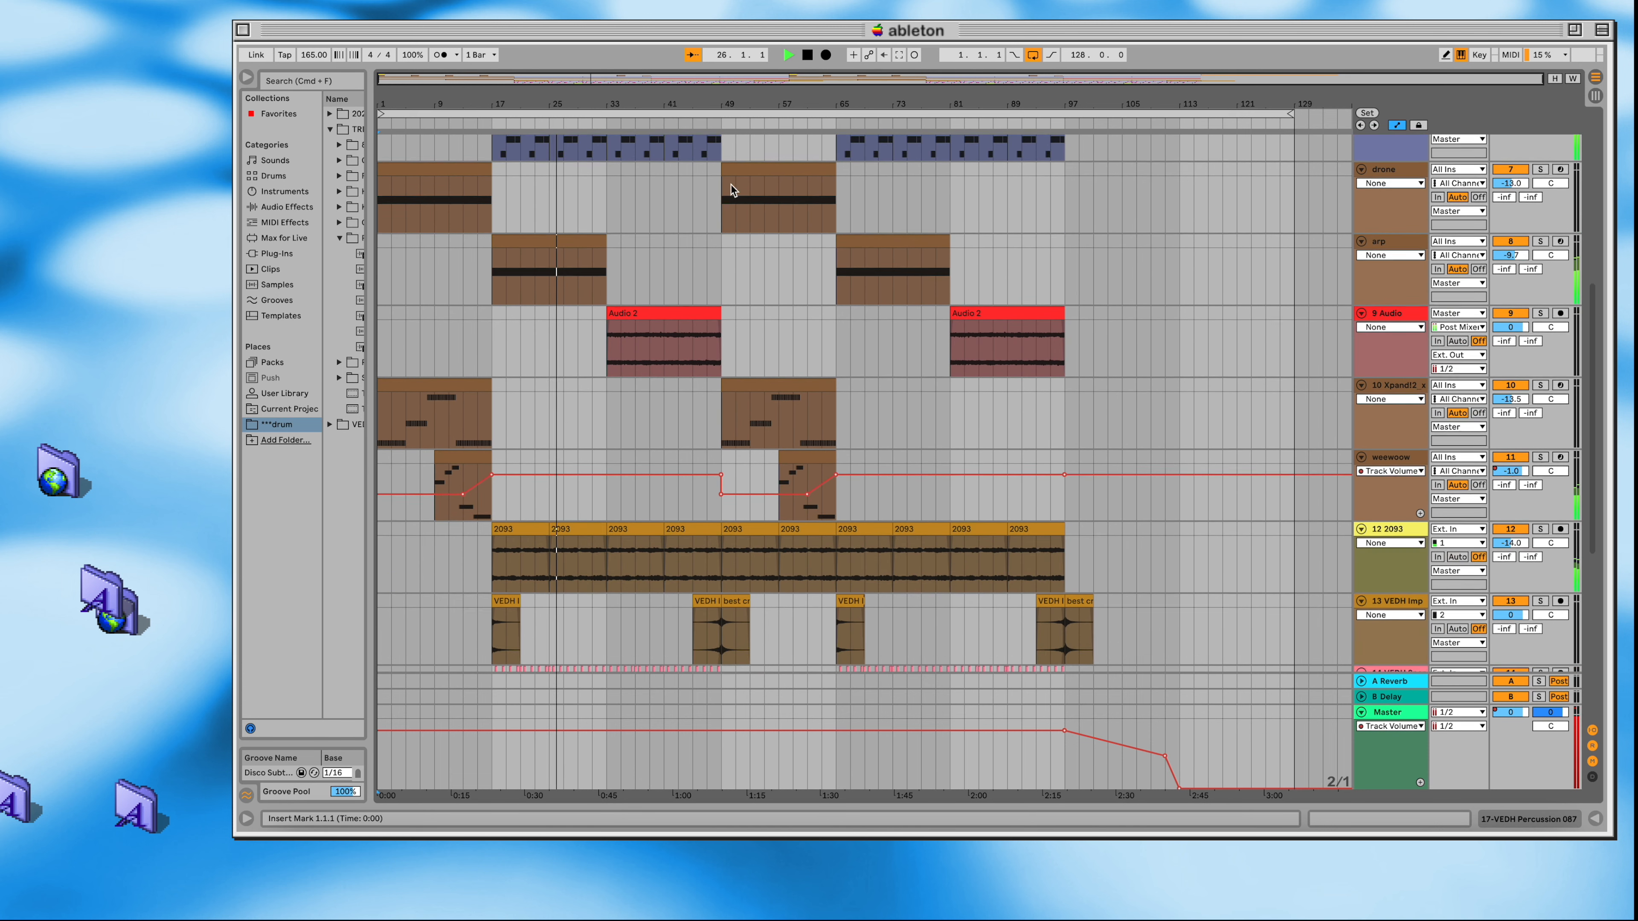
scroll(730, 185, down, 10)
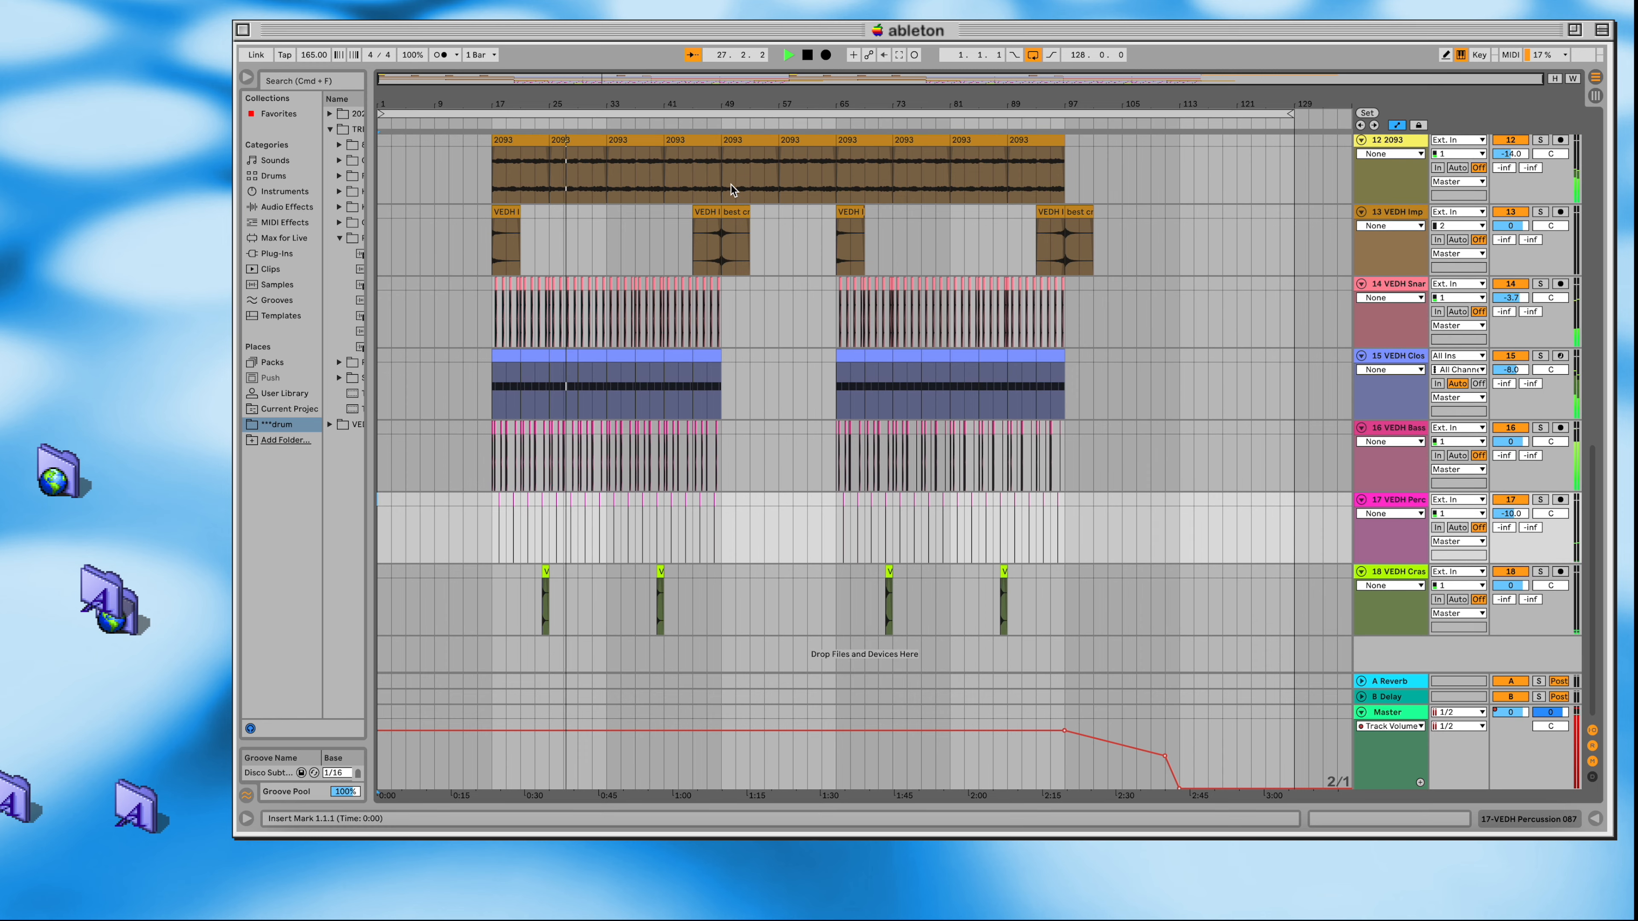
scroll(731, 184, up, 2)
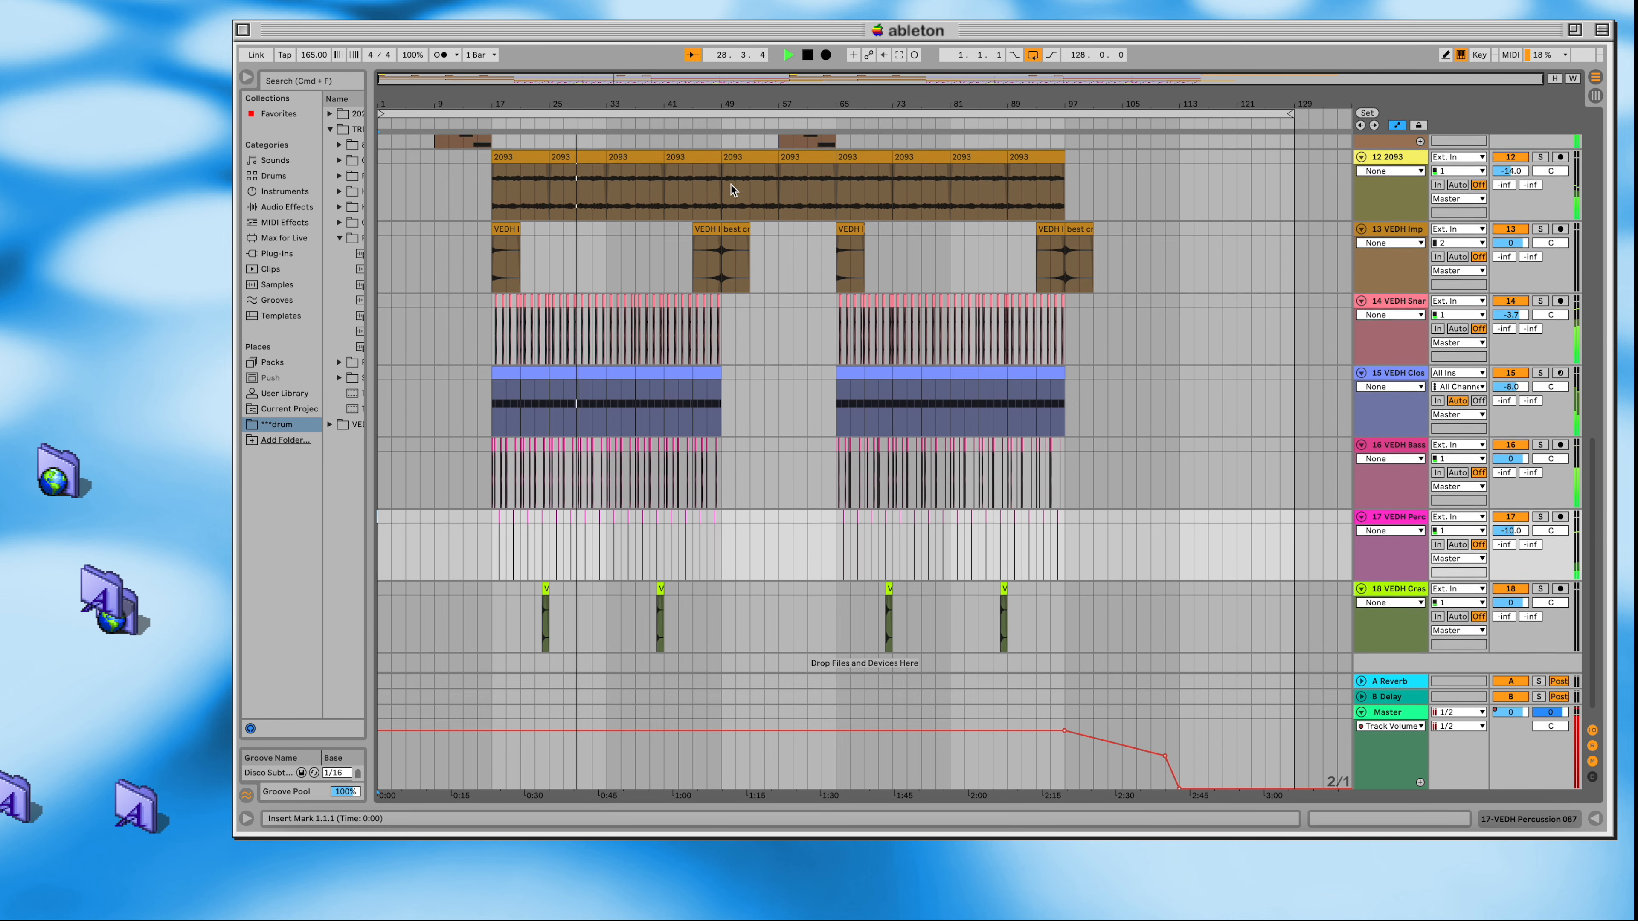
scroll(731, 184, up, 15)
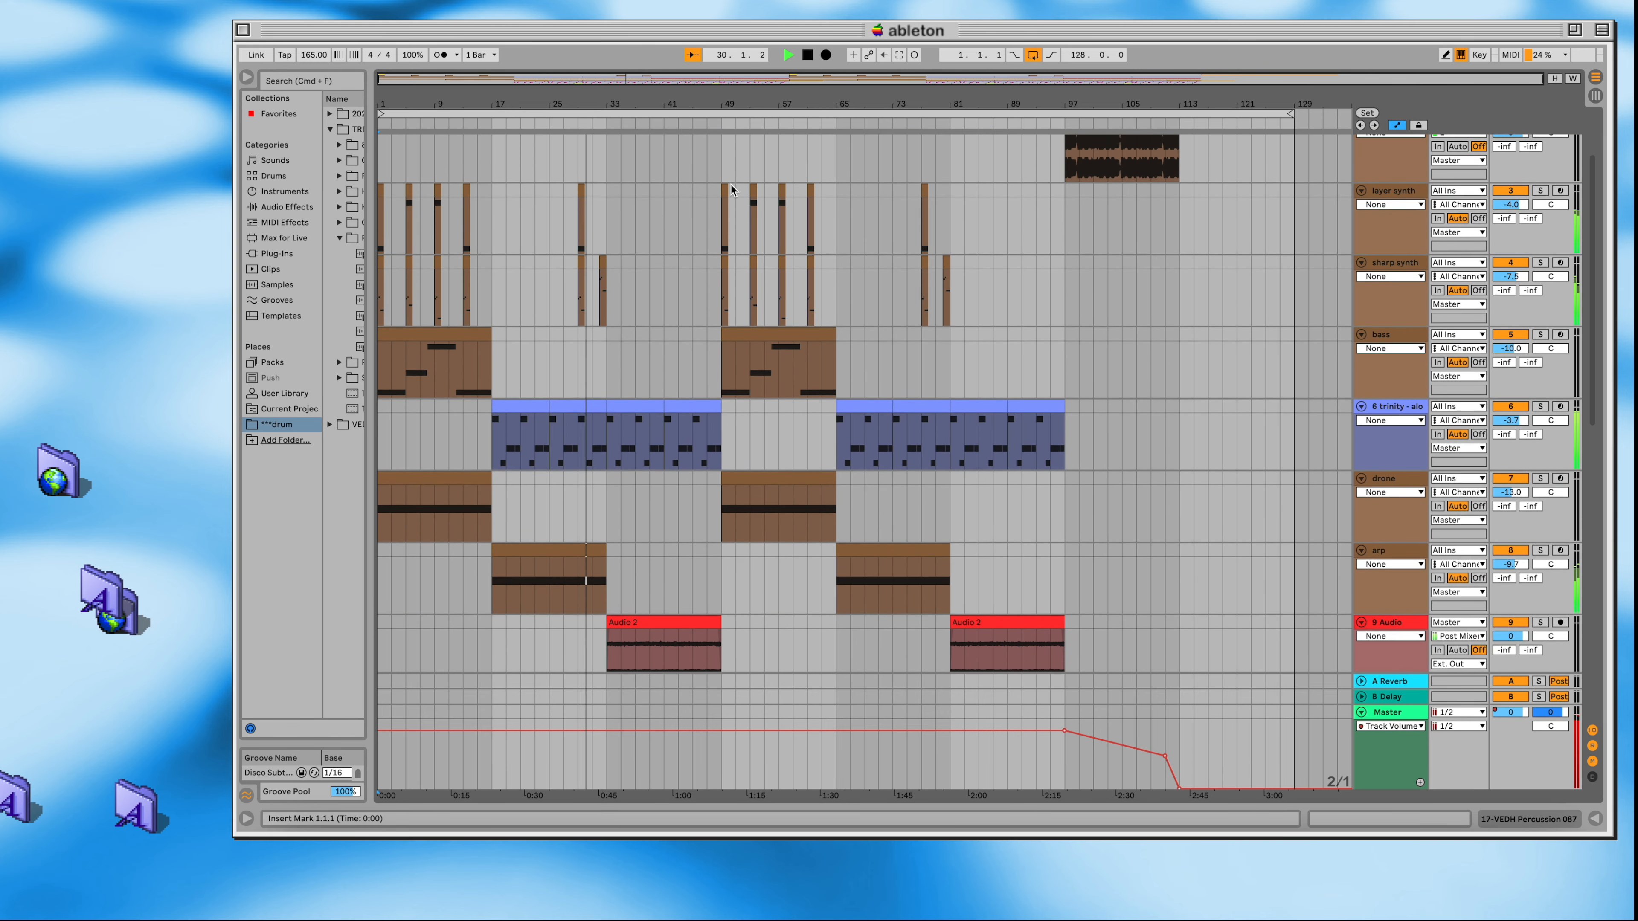
scroll(731, 187, up, 5)
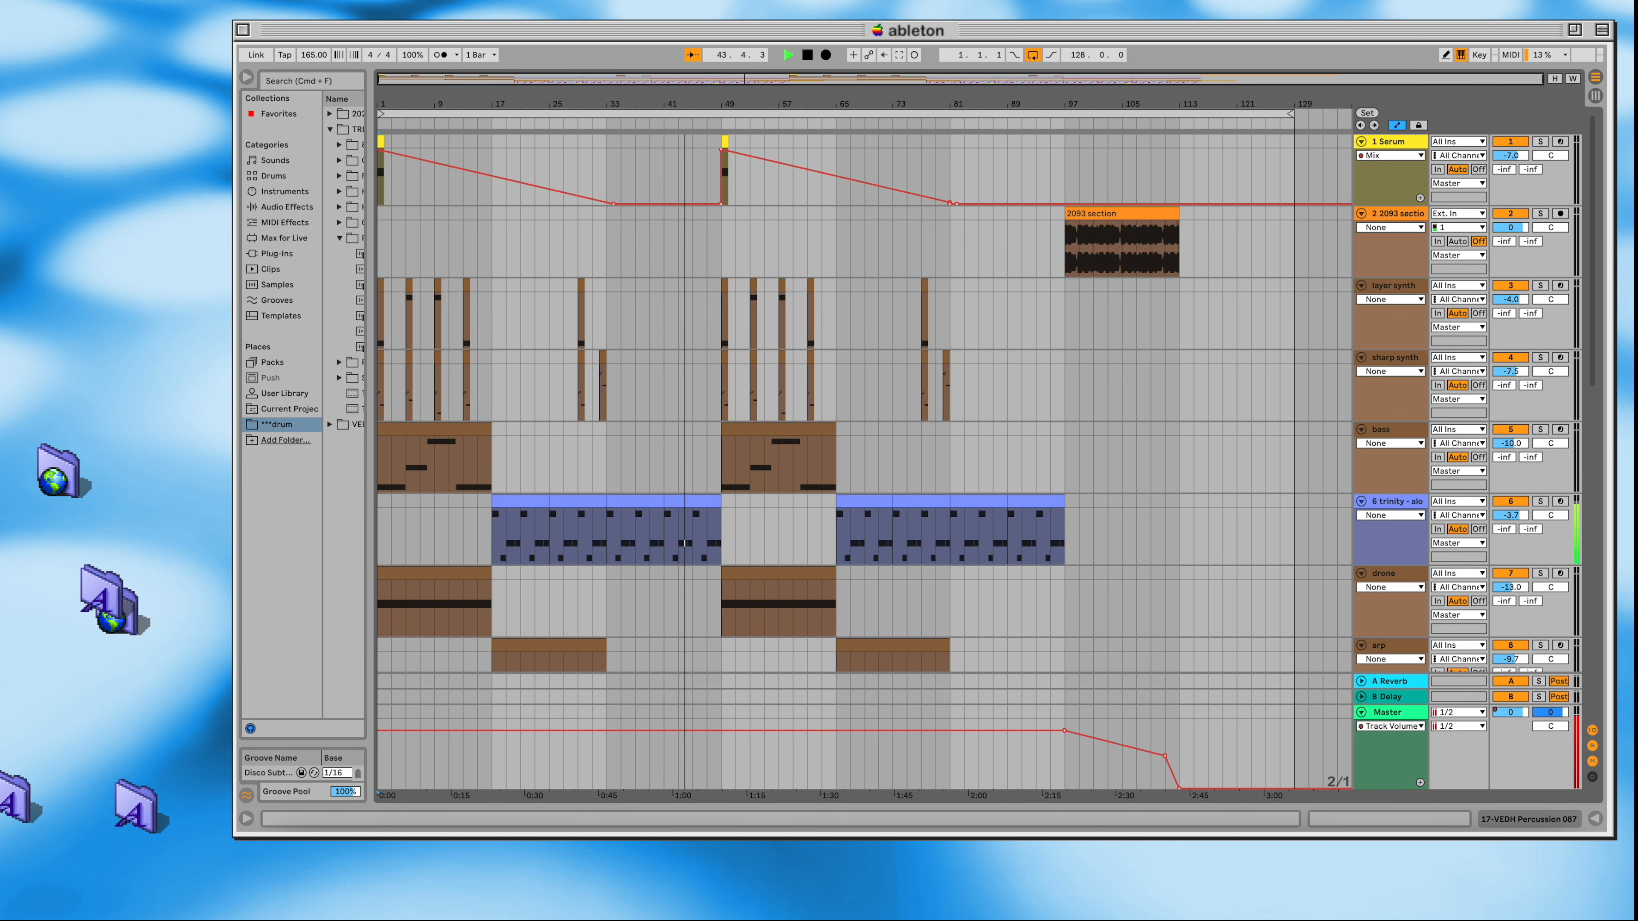
Step: Follow the continuing playback through the second intro at bar 49 and drop at bar 65, viewing the synth layers down to the drums
mouse_move(1102, 79)
mouse_down()
mouse_move(1102, 96)
mouse_move(1102, 79)
mouse_up()
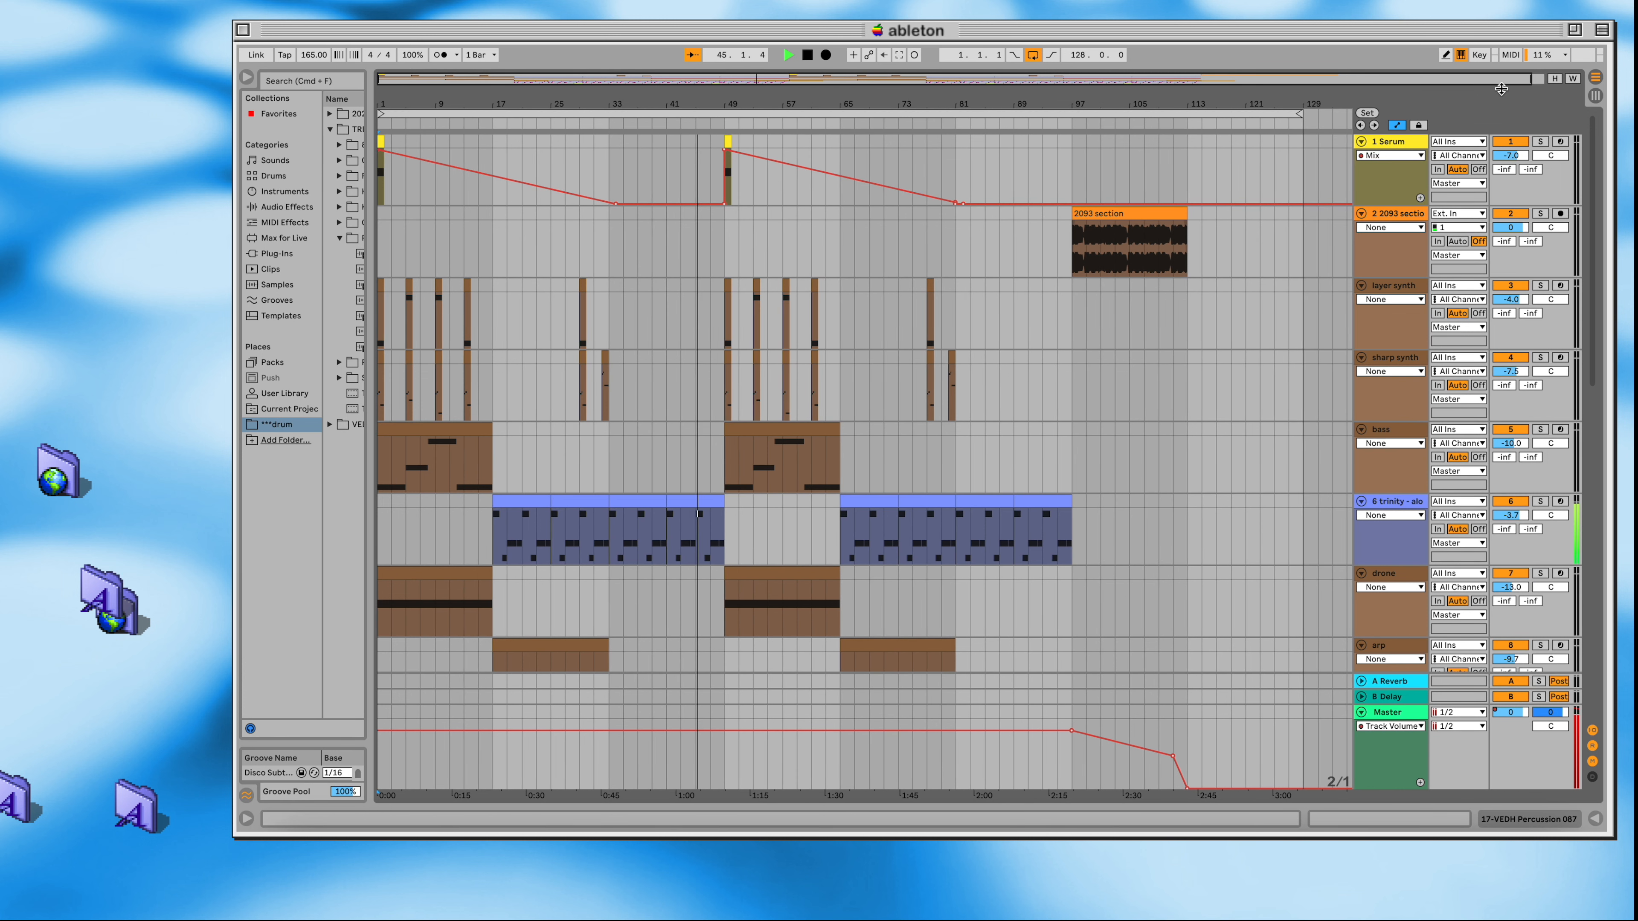
mouse_move(1524, 79)
mouse_down()
mouse_move(1524, 96)
mouse_move(1524, 79)
mouse_up()
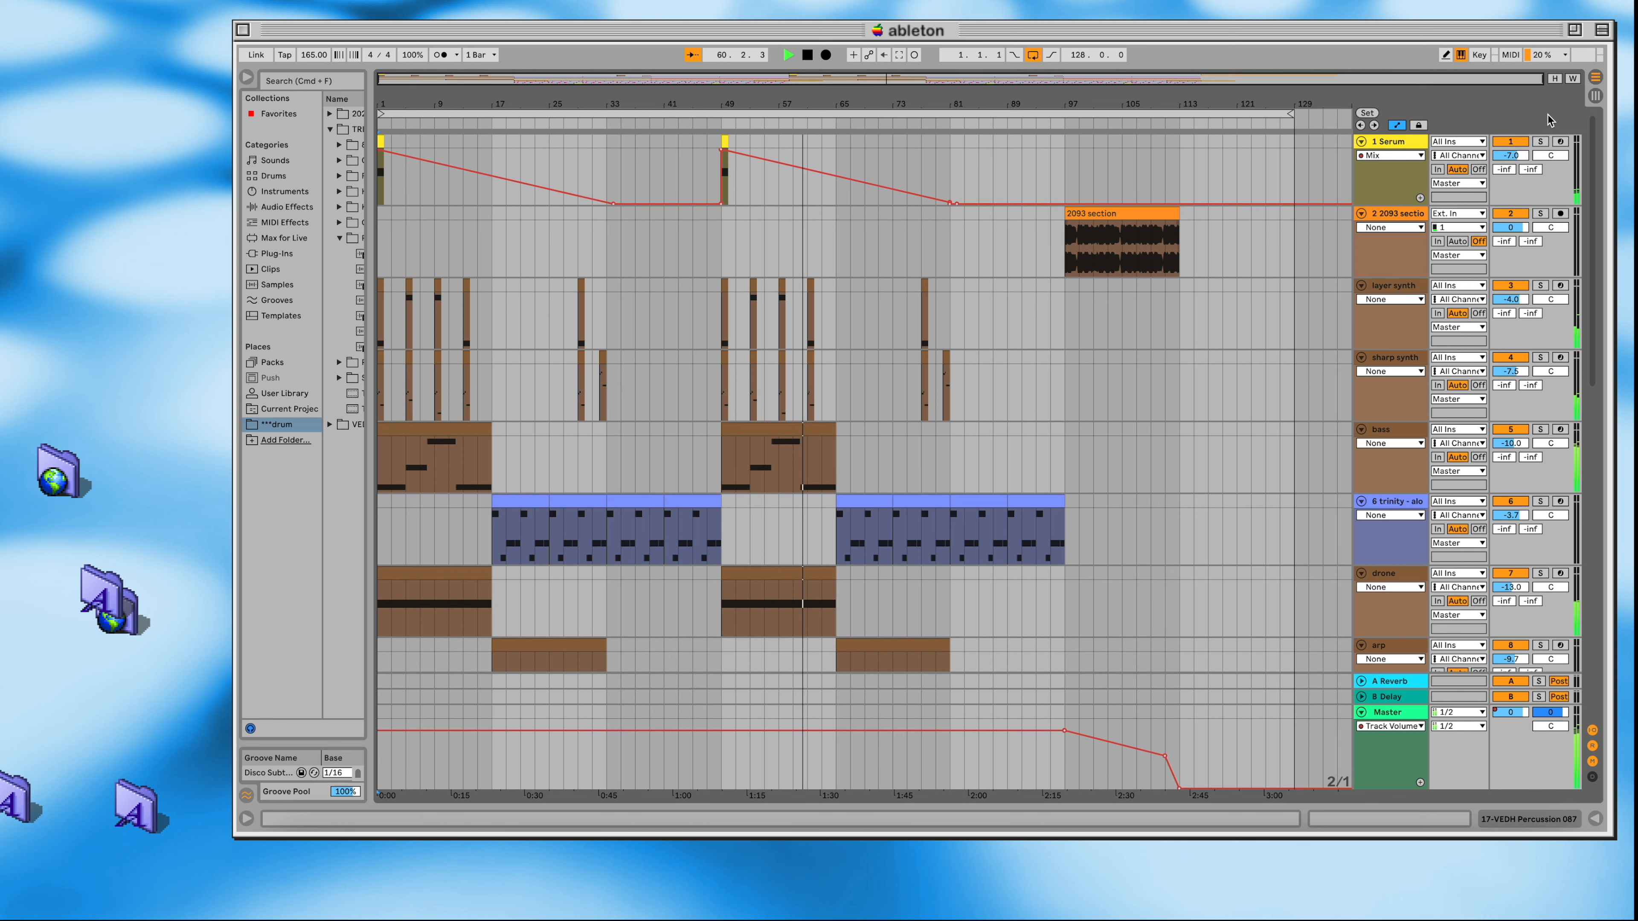
scroll(1236, 325, down, 8)
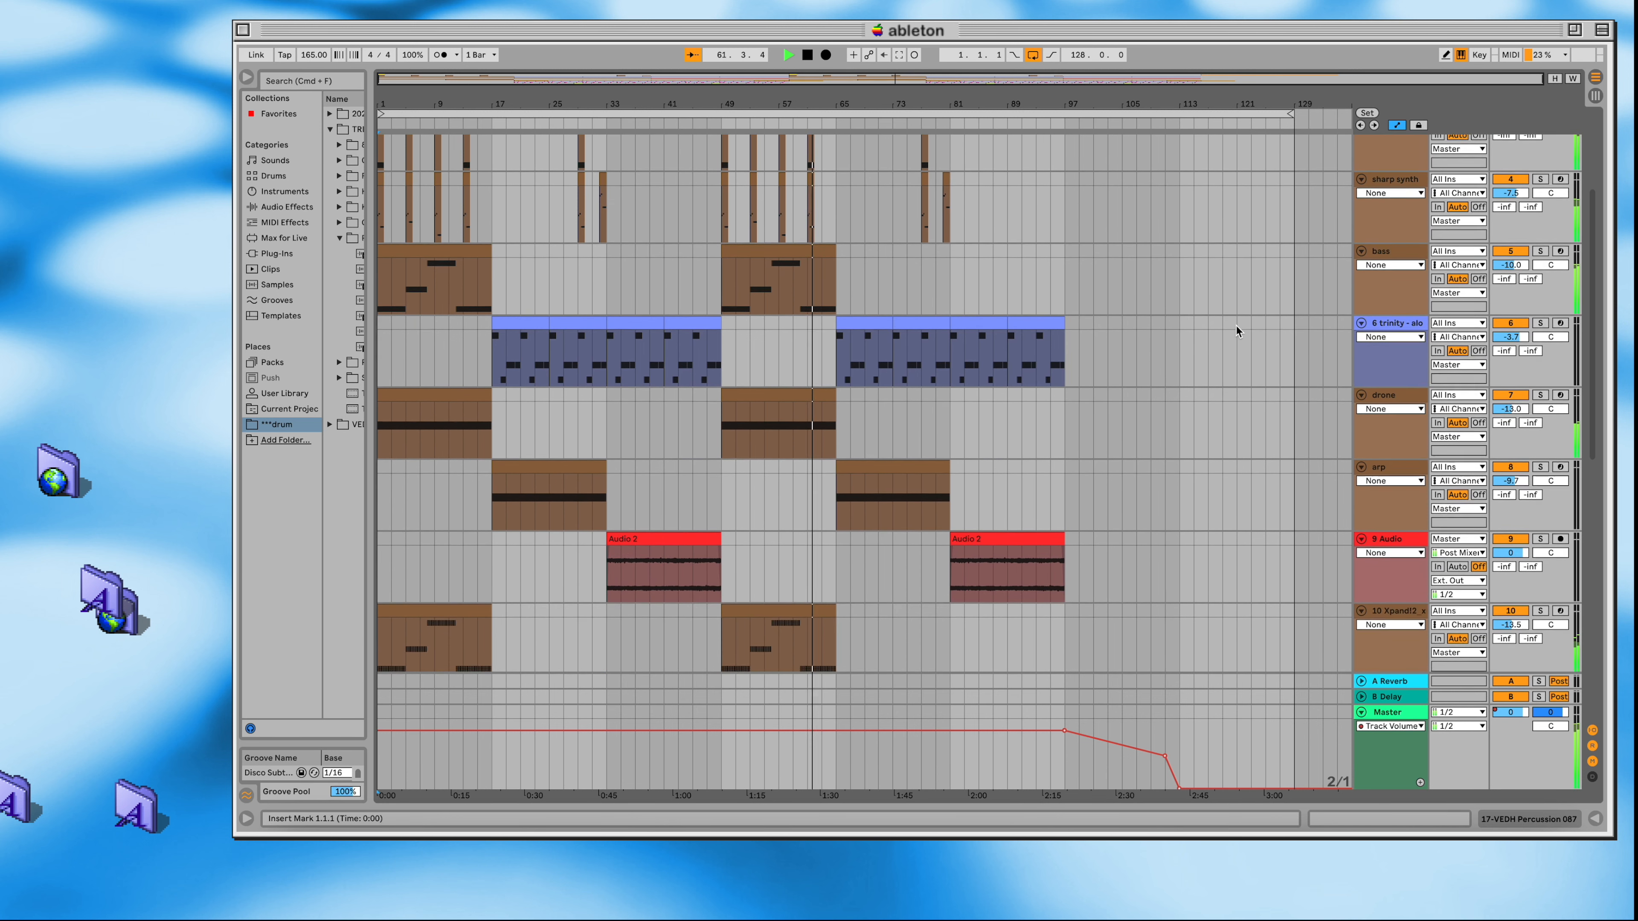
scroll(1236, 325, down, 3)
scroll(1236, 325, down, 3)
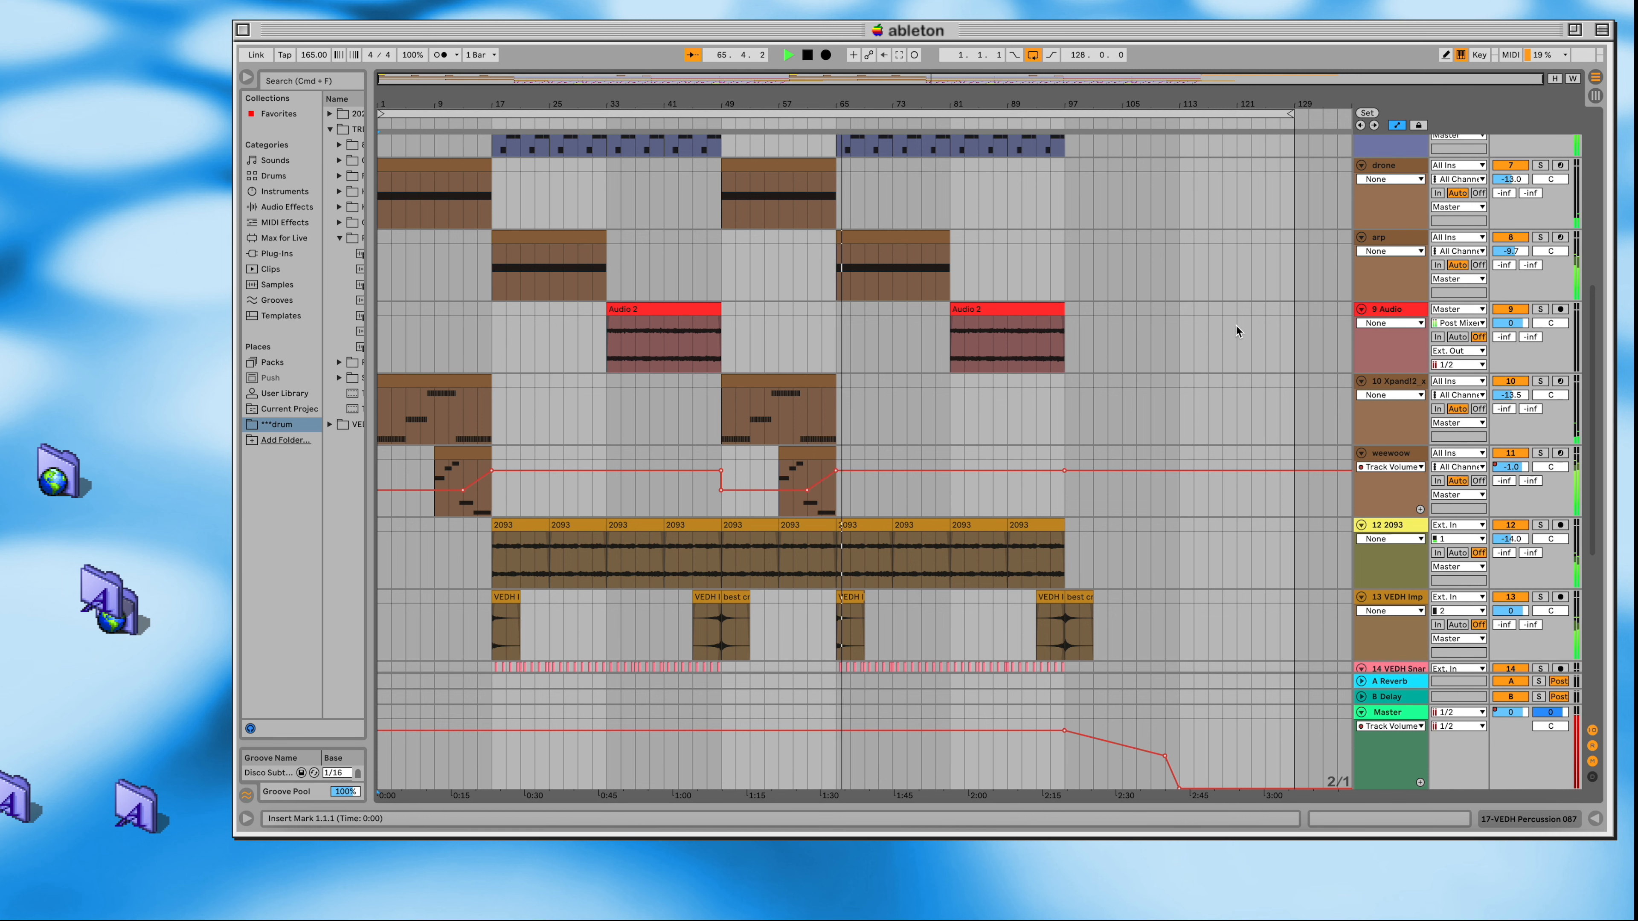
scroll(1236, 325, down, 4)
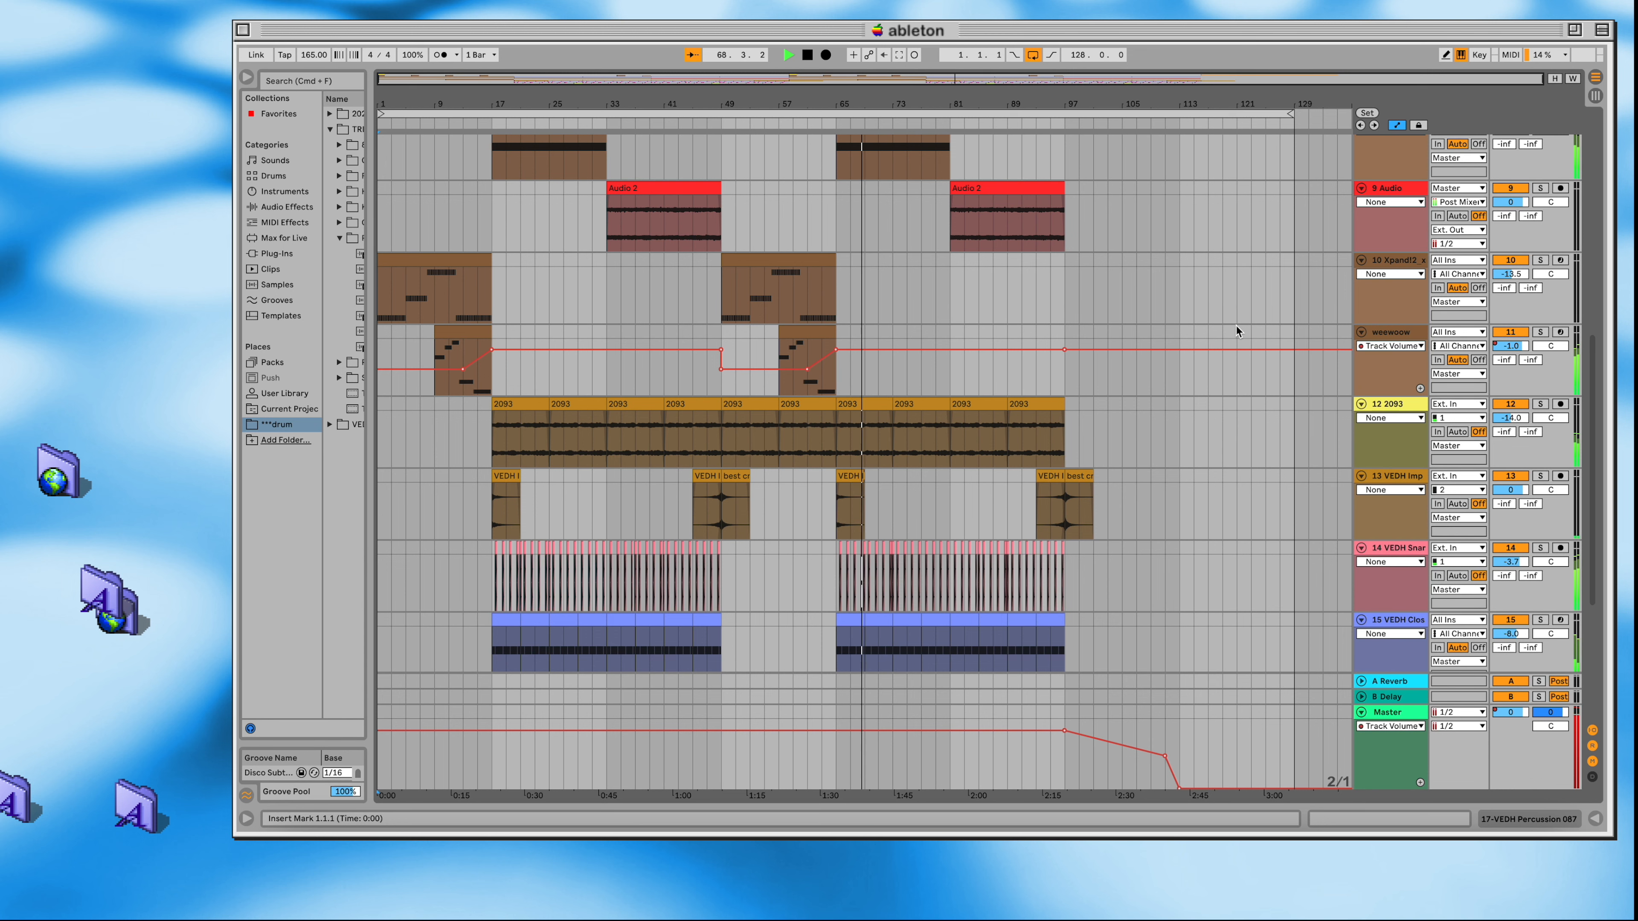
scroll(1236, 325, up, 15)
scroll(1235, 324, up, 1)
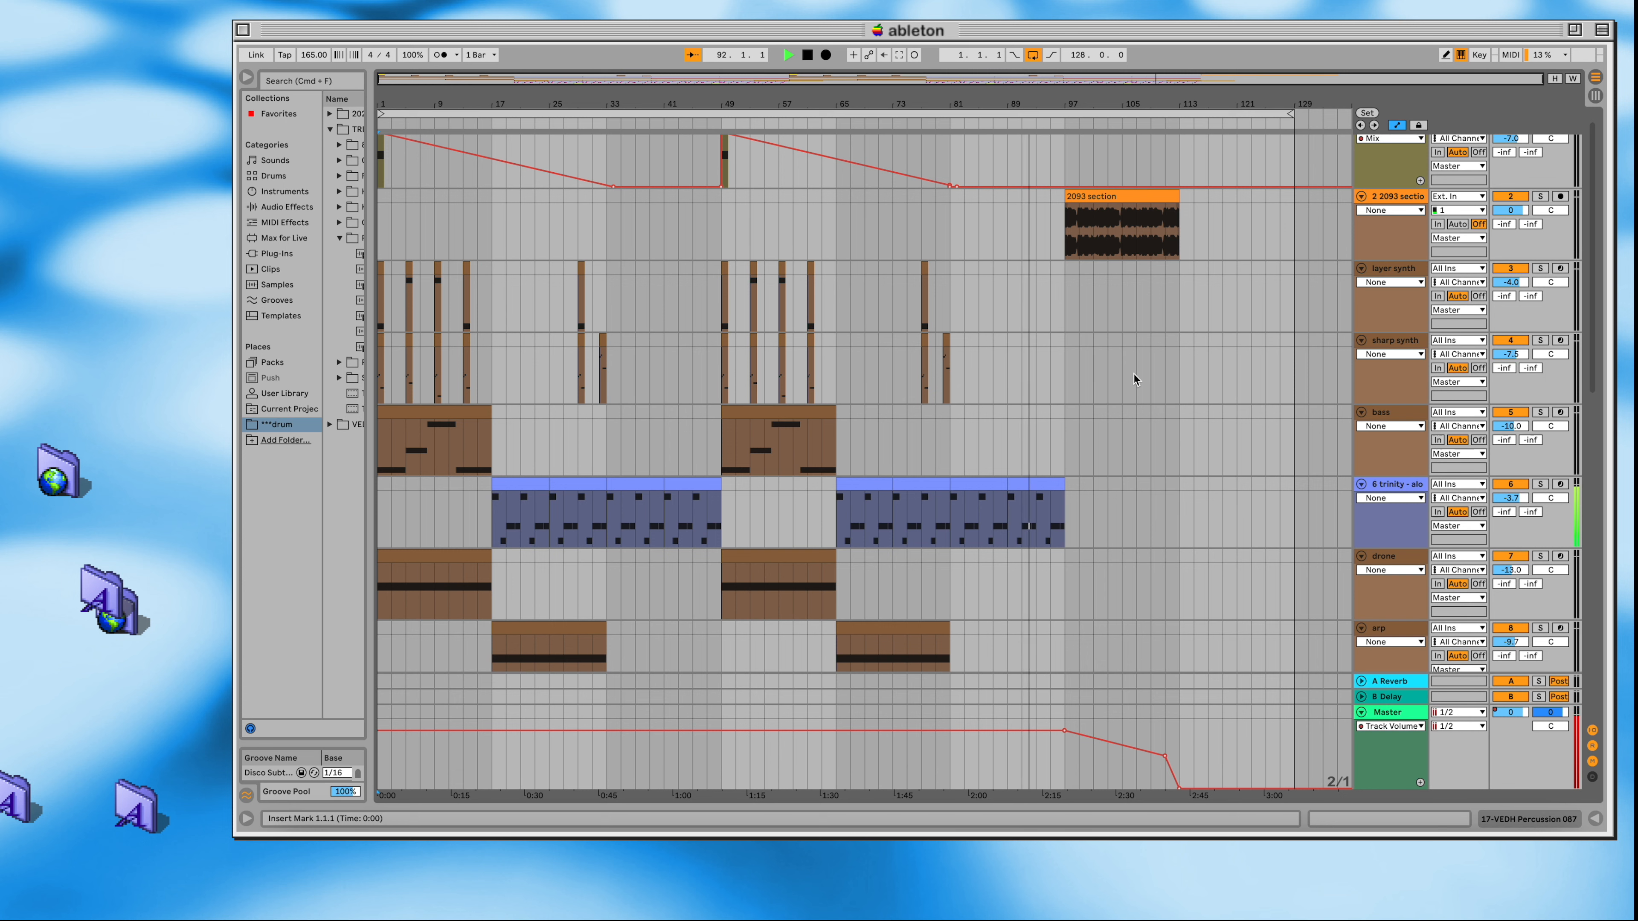
Step: Examine the end of the second drop around bar 97, where the drum clips stop and the VEDH Impact clip meets the best crash
scroll(1134, 373, down, 10)
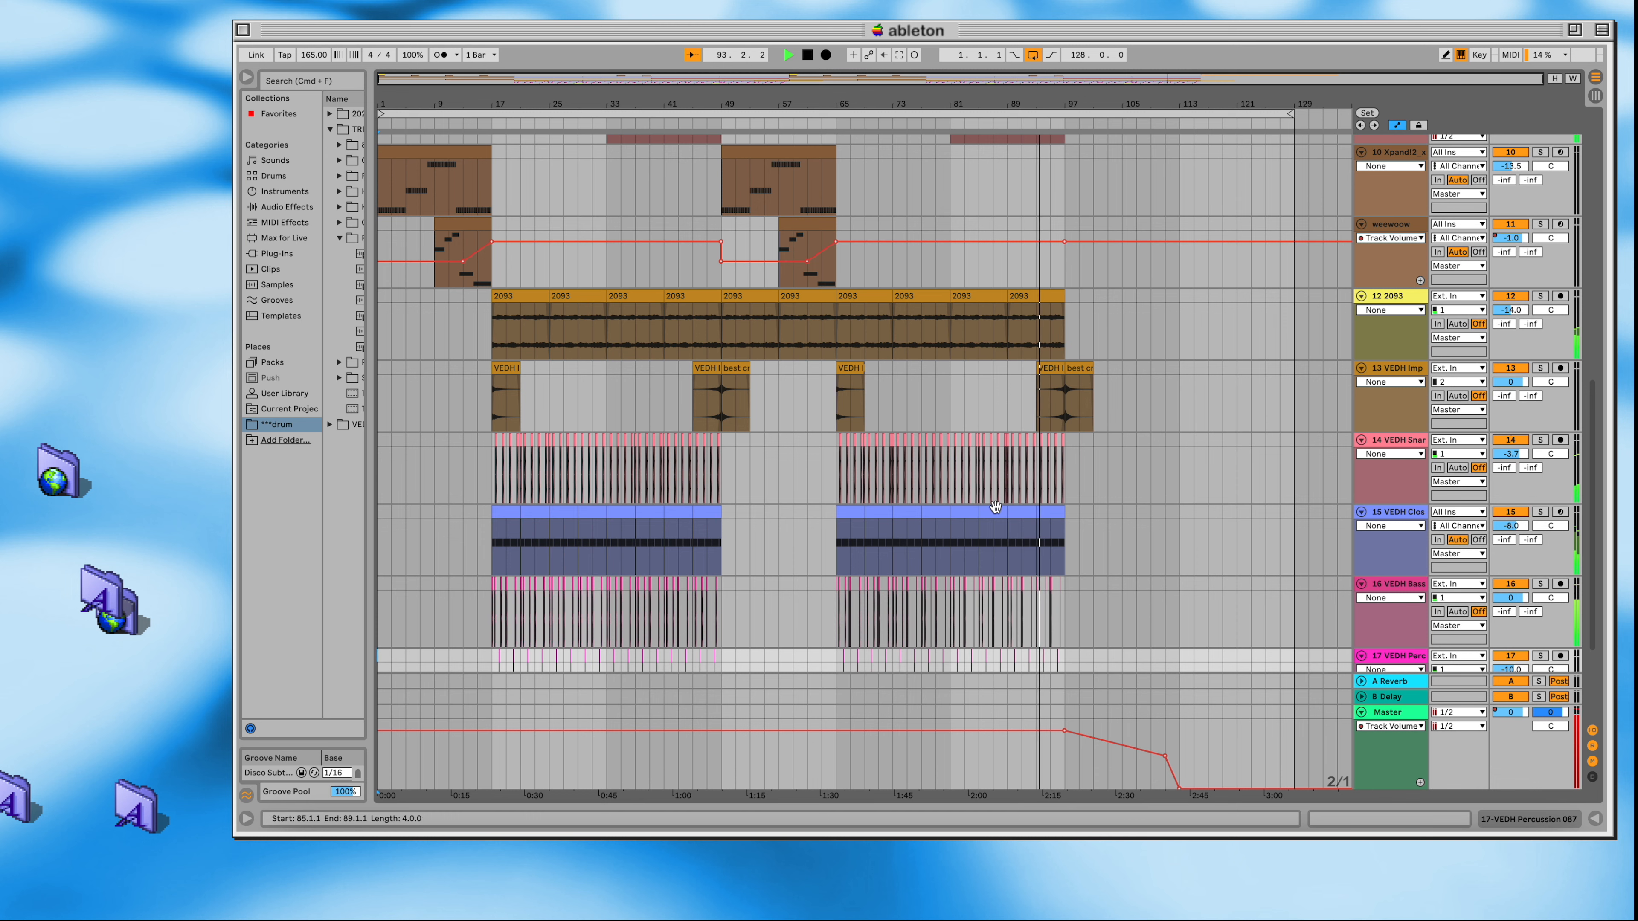
scroll(995, 507, down, 3)
scroll(995, 507, up, 10)
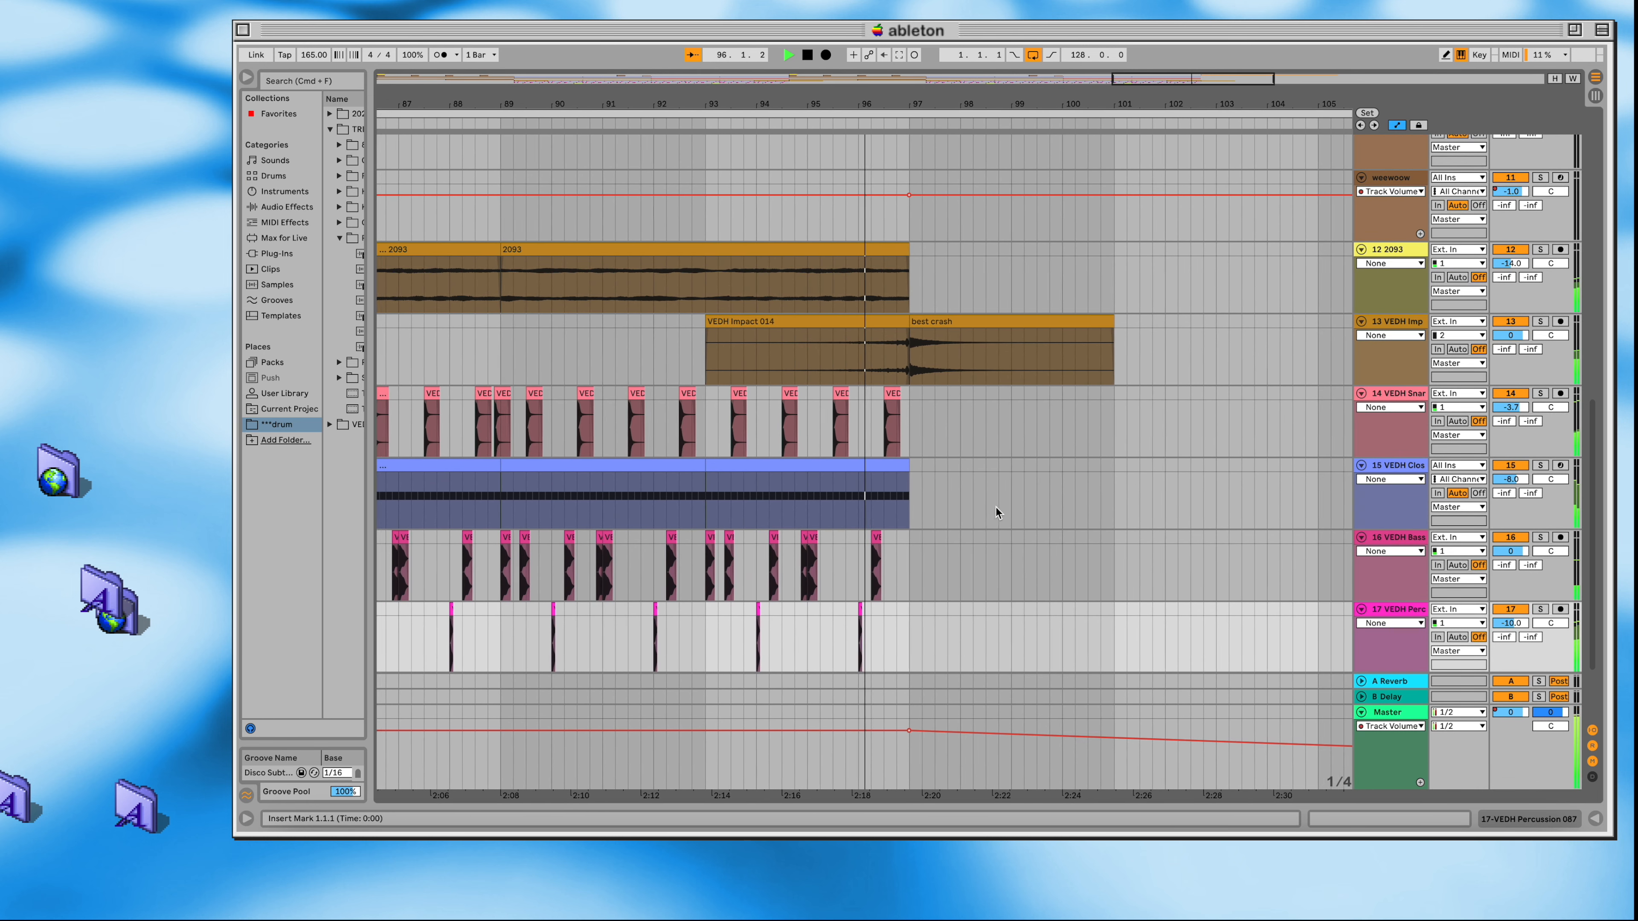
scroll(995, 507, down, 5)
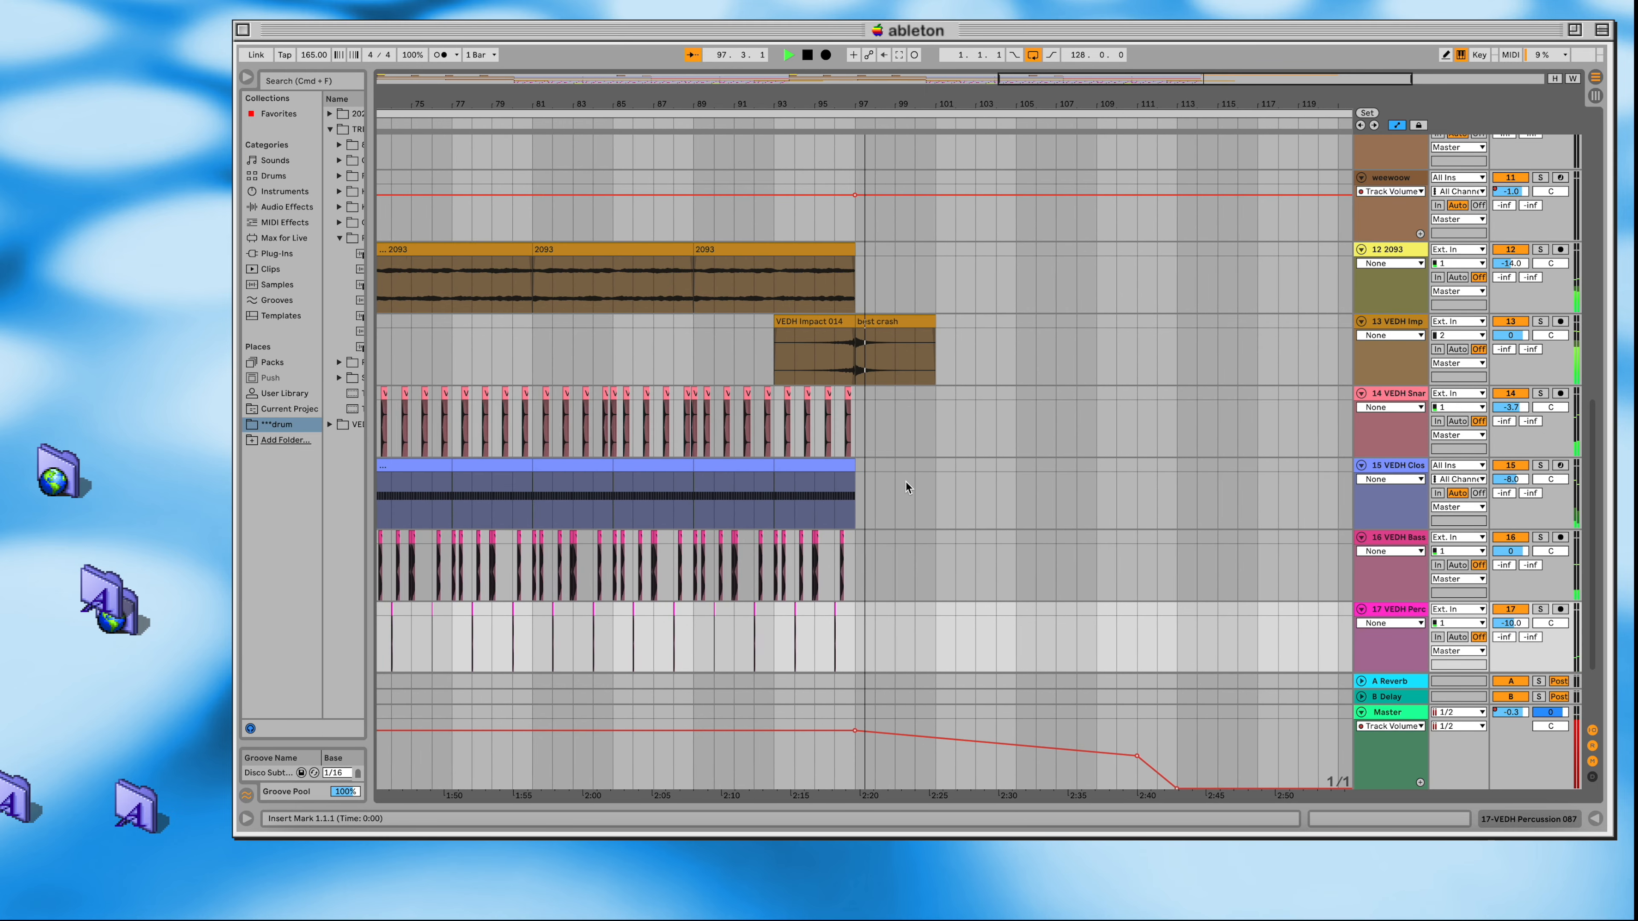
scroll(906, 481, left, 5)
scroll(906, 487, left, 1)
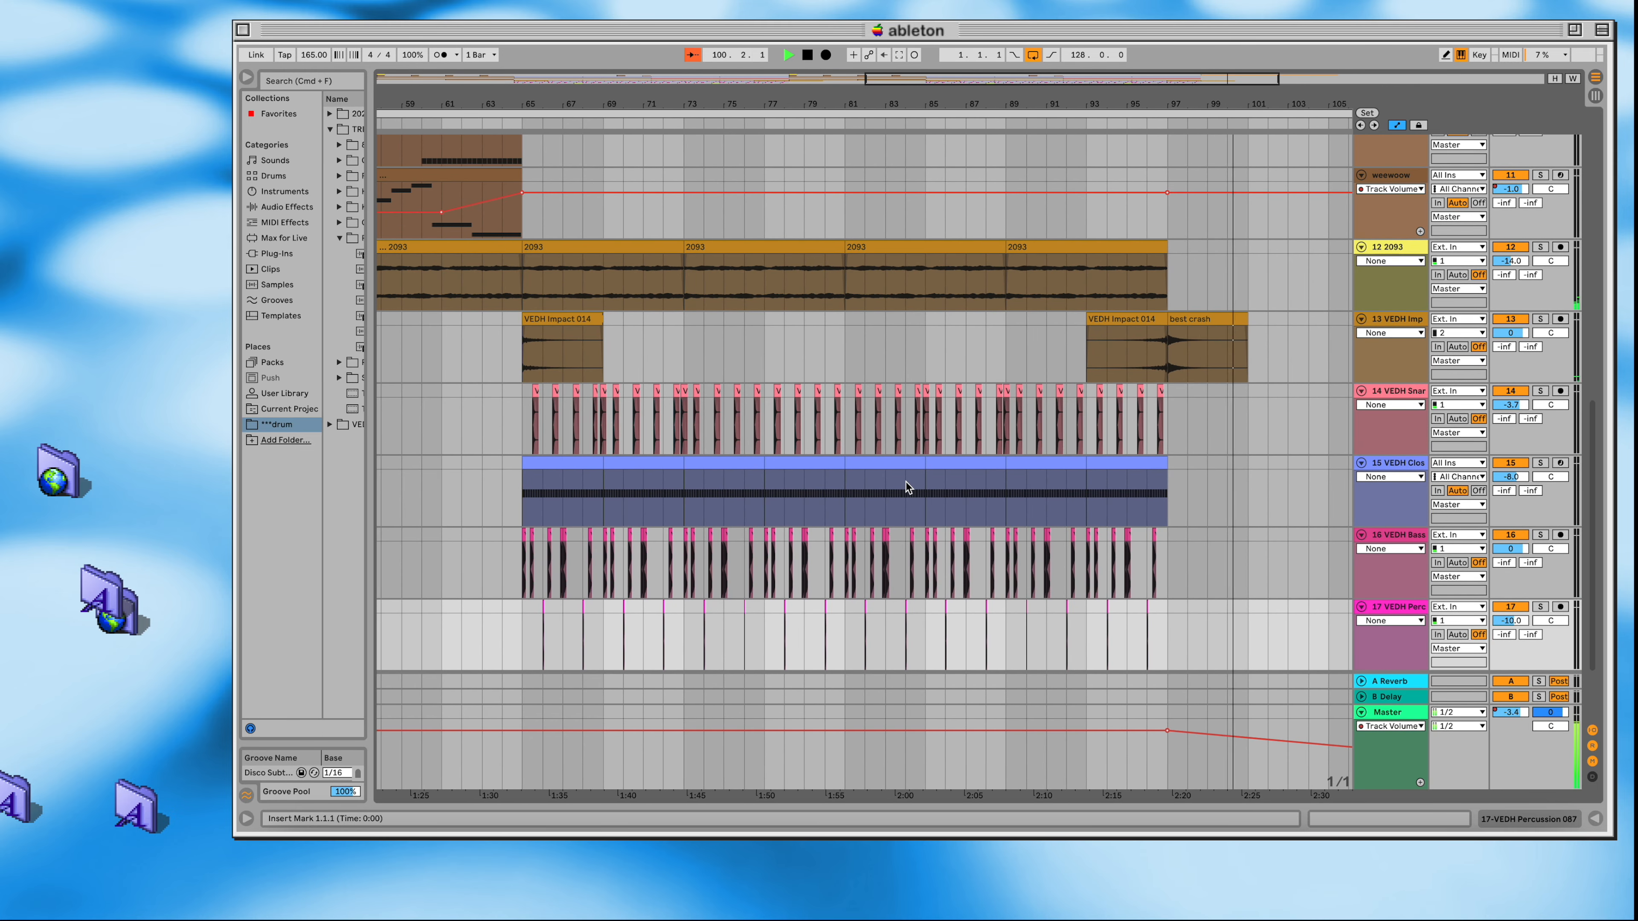
Step: Listen to the outro through the Master volume fade while viewing the whole arrangement from the drums back up to the arp
scroll(826, 457, up, 5)
scroll(826, 457, down, 5)
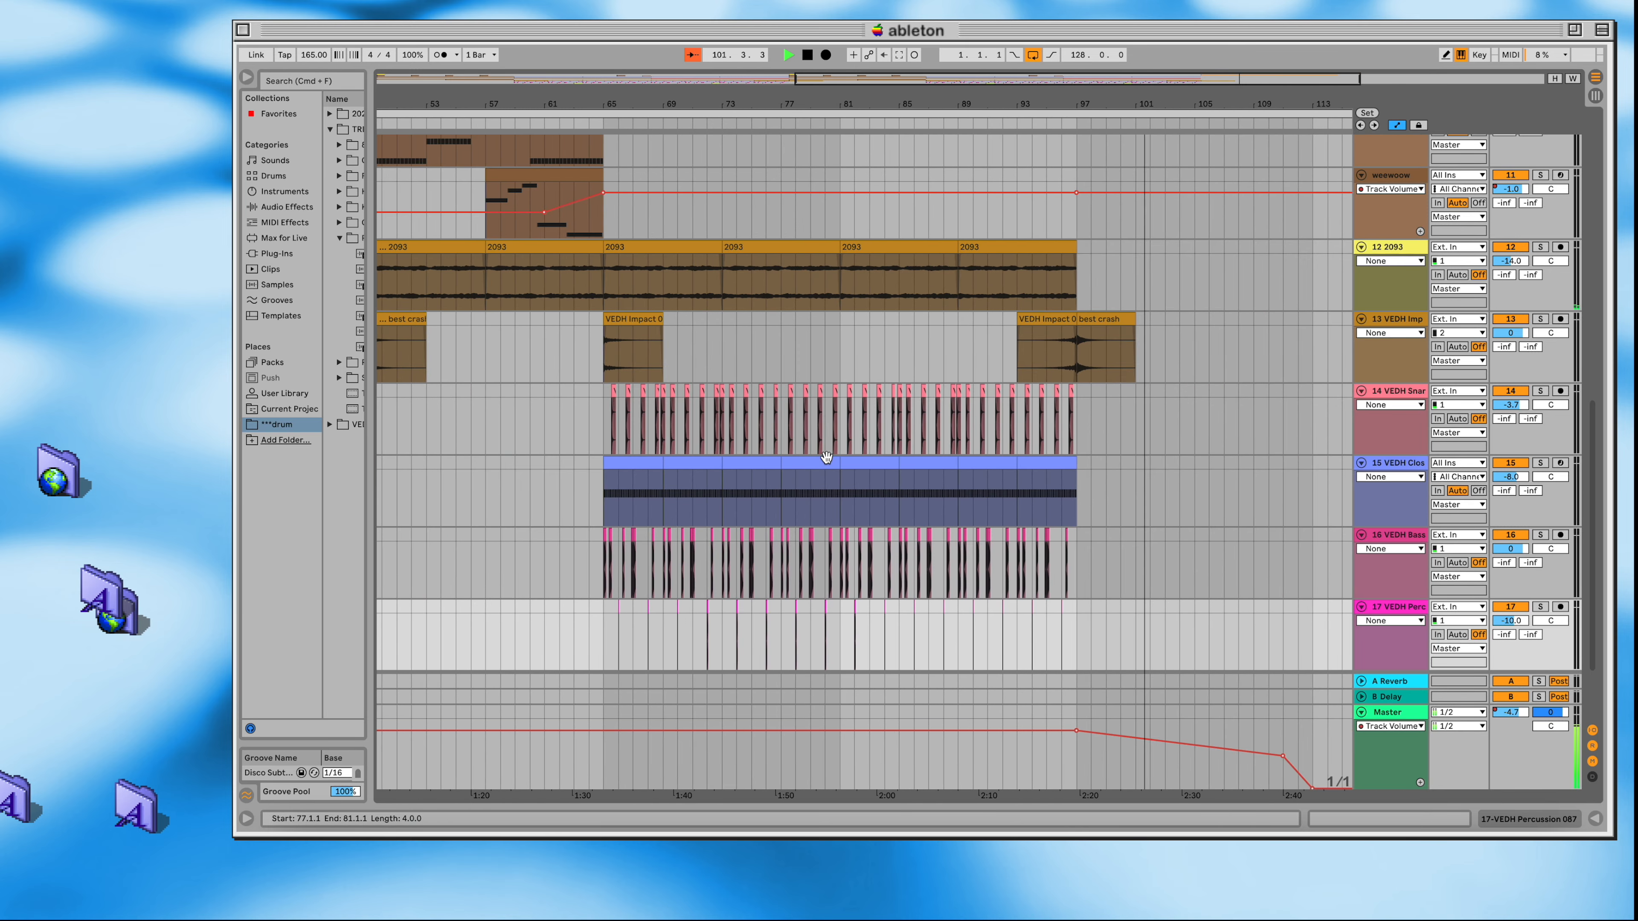
scroll(710, 311, down, 5)
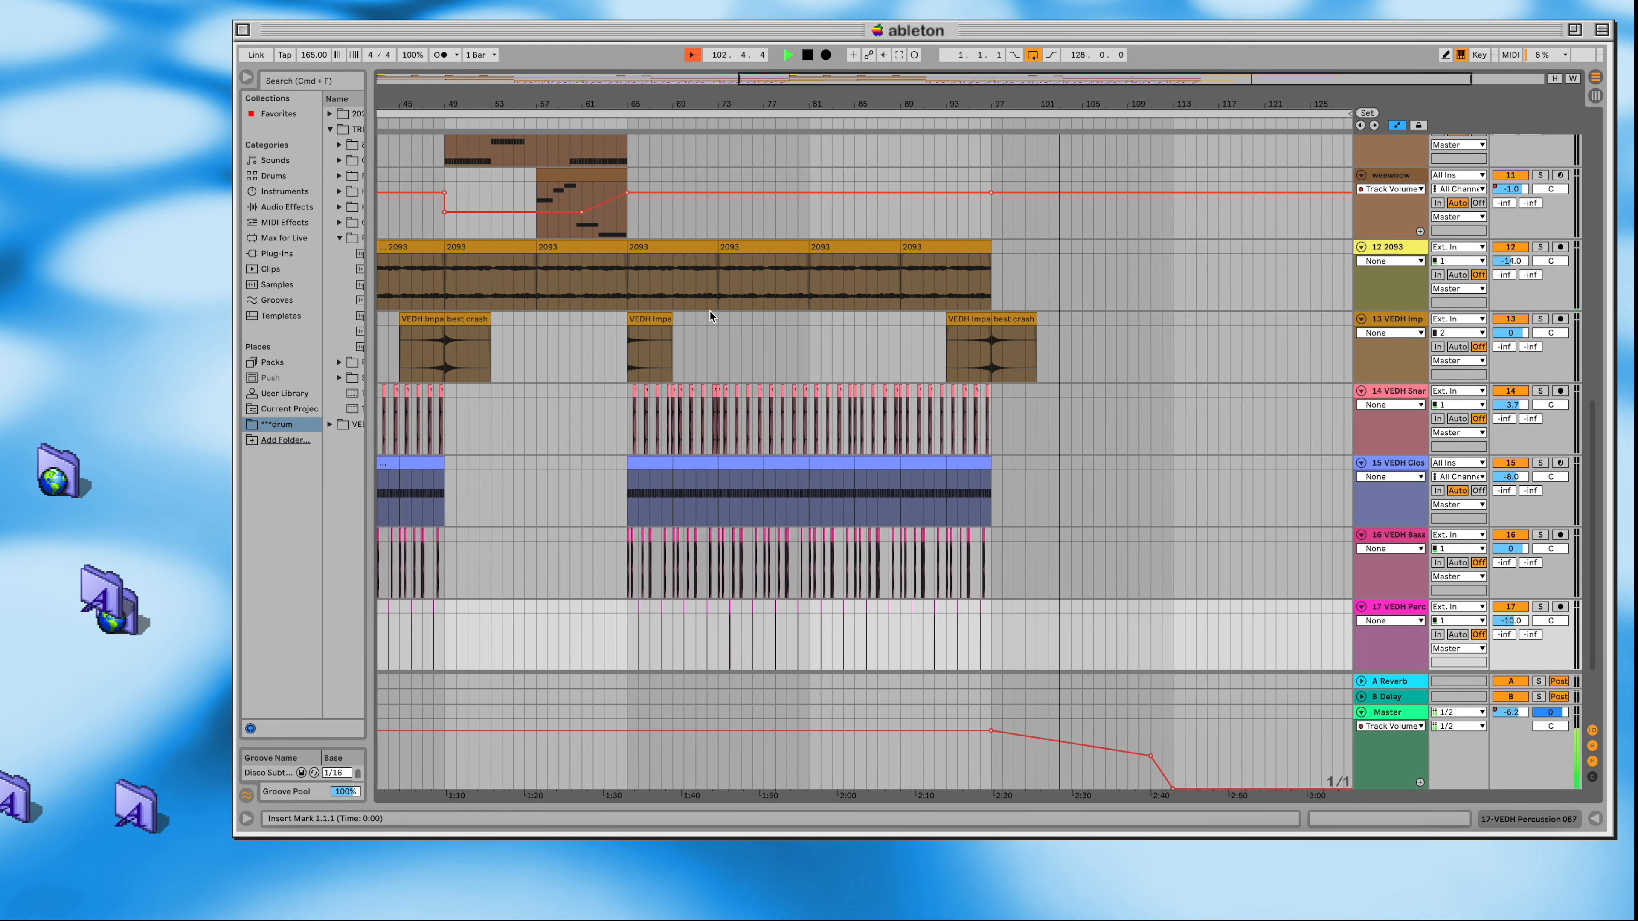
scroll(710, 314, up, 1)
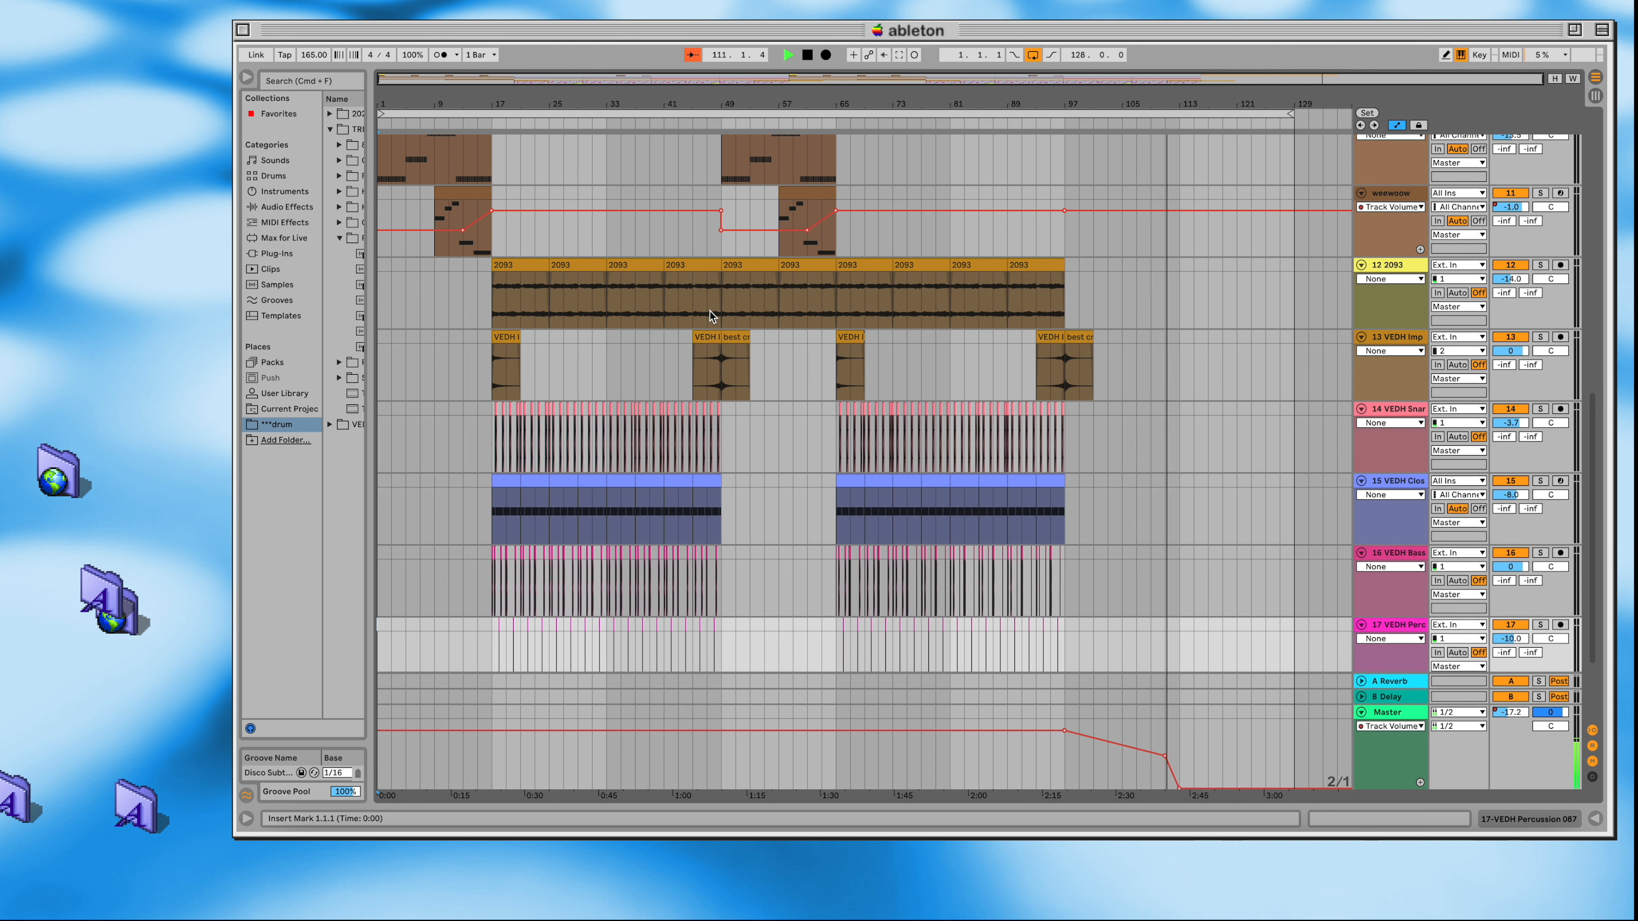
scroll(710, 311, up, 10)
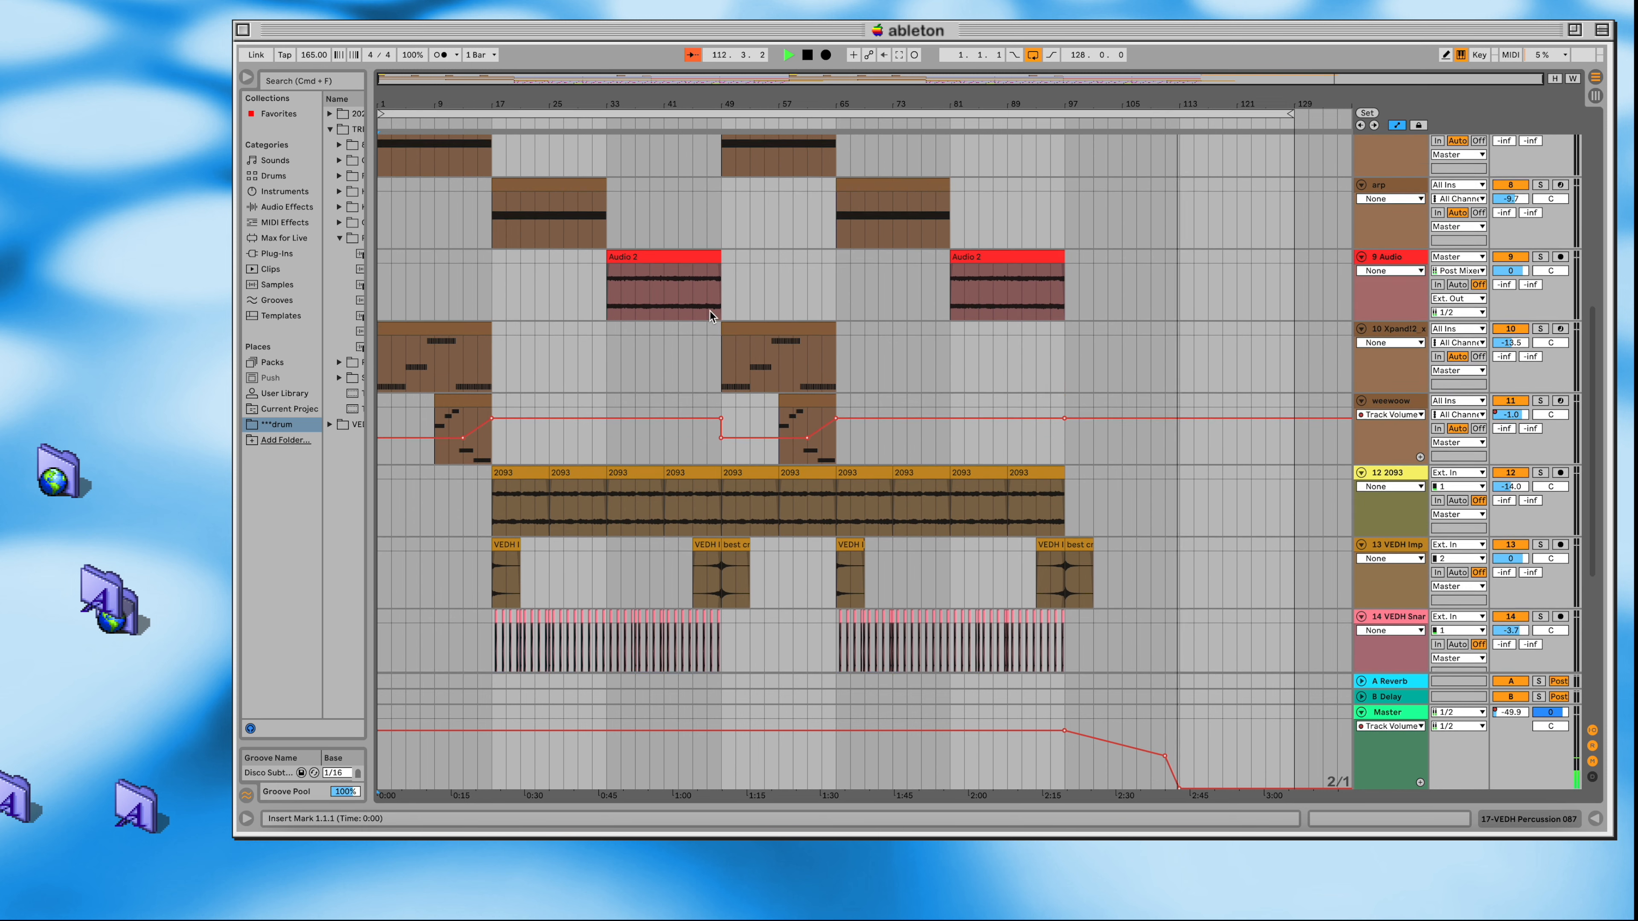